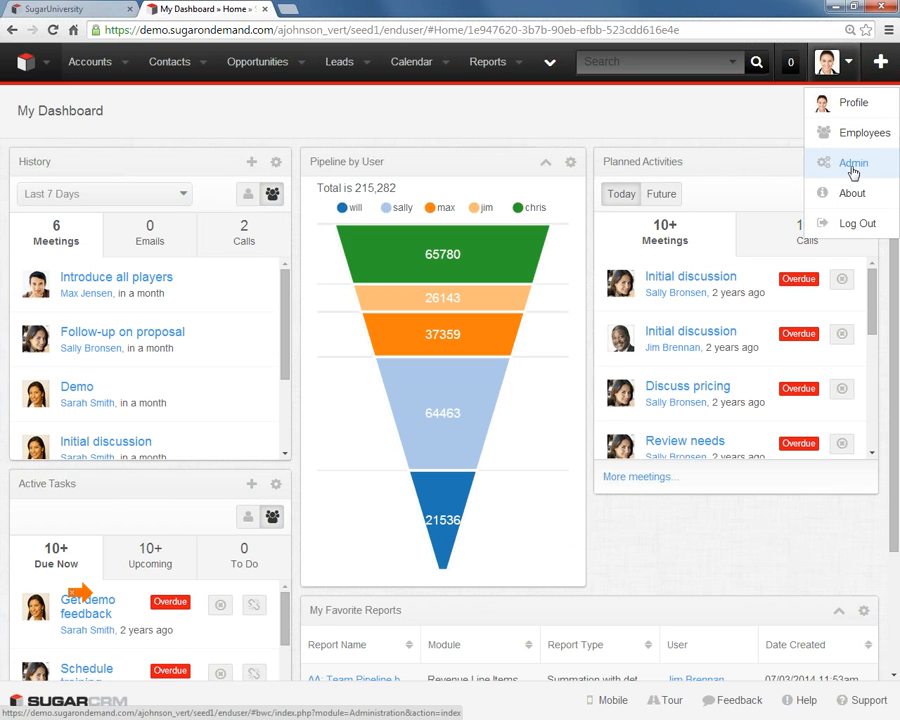
- Disable the system-generated passwords feature in the Password Management settings of Administration and save the settings
left_click(855, 175)
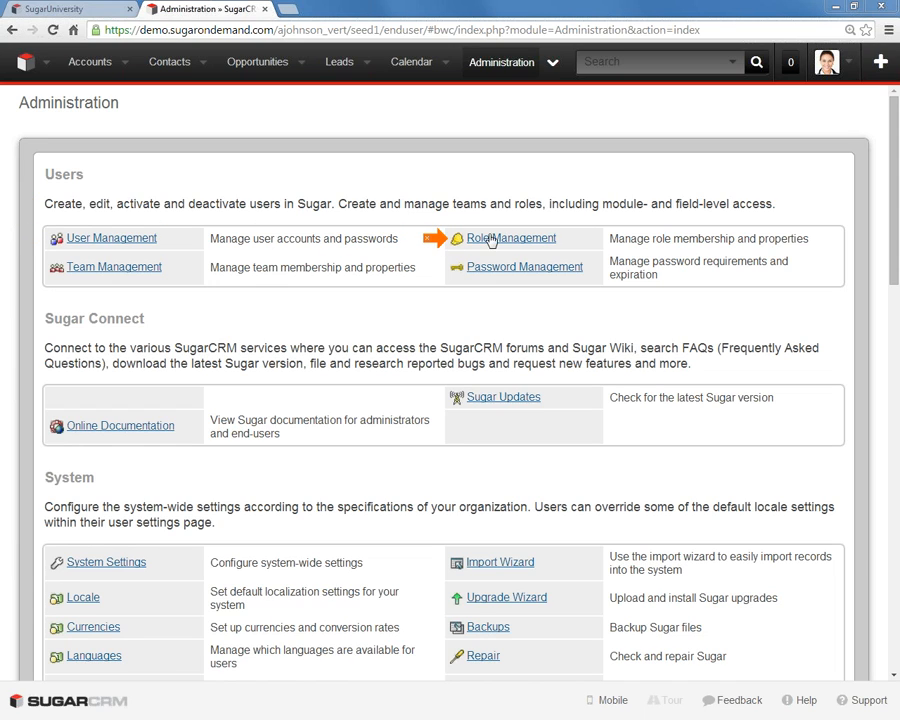
left_click(487, 268)
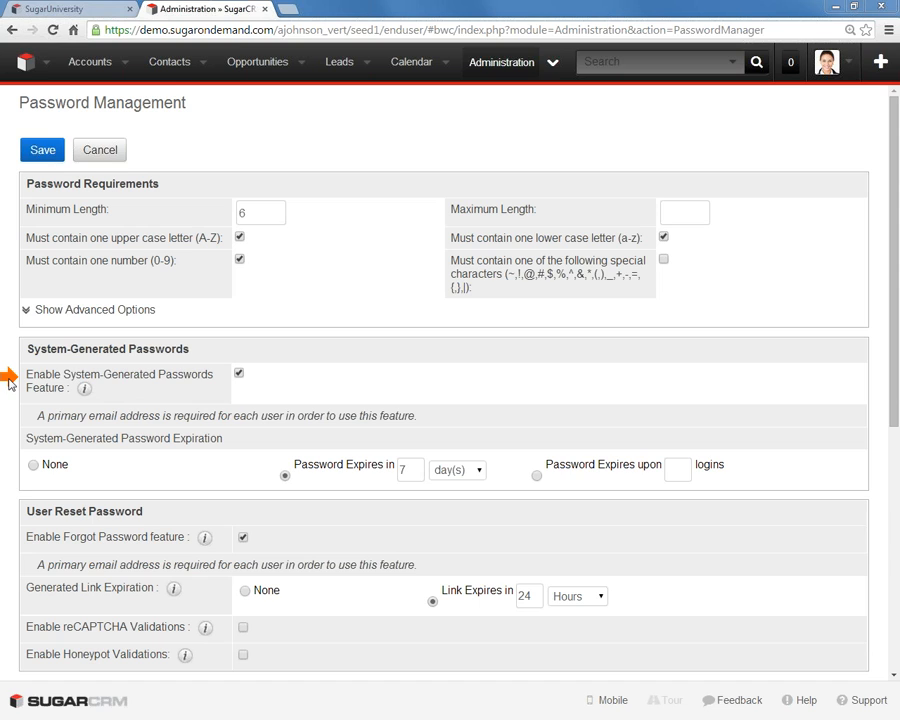
left_click(240, 375)
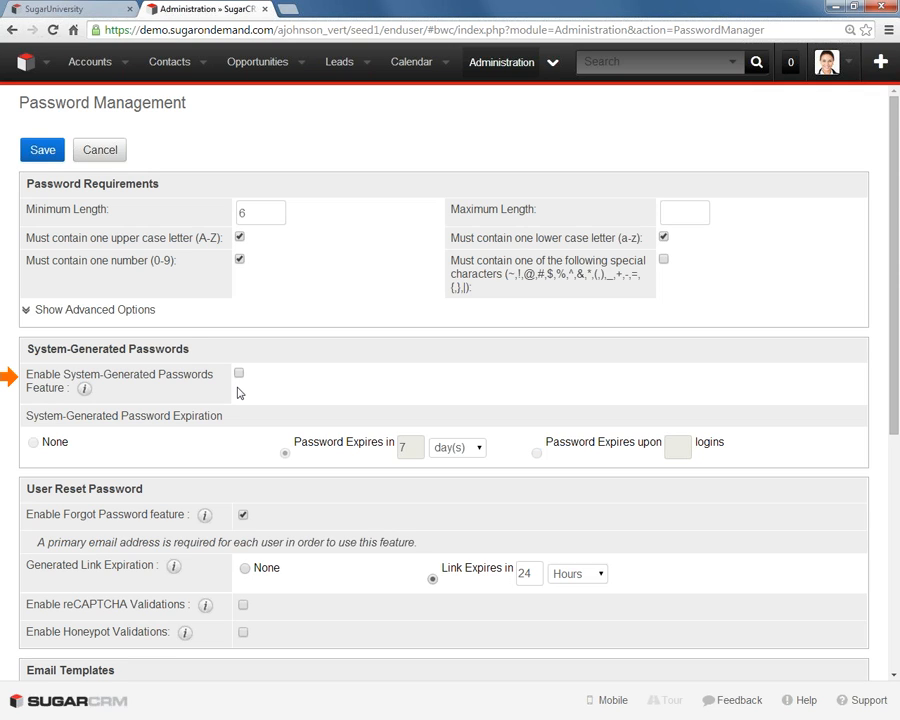
left_click(239, 373)
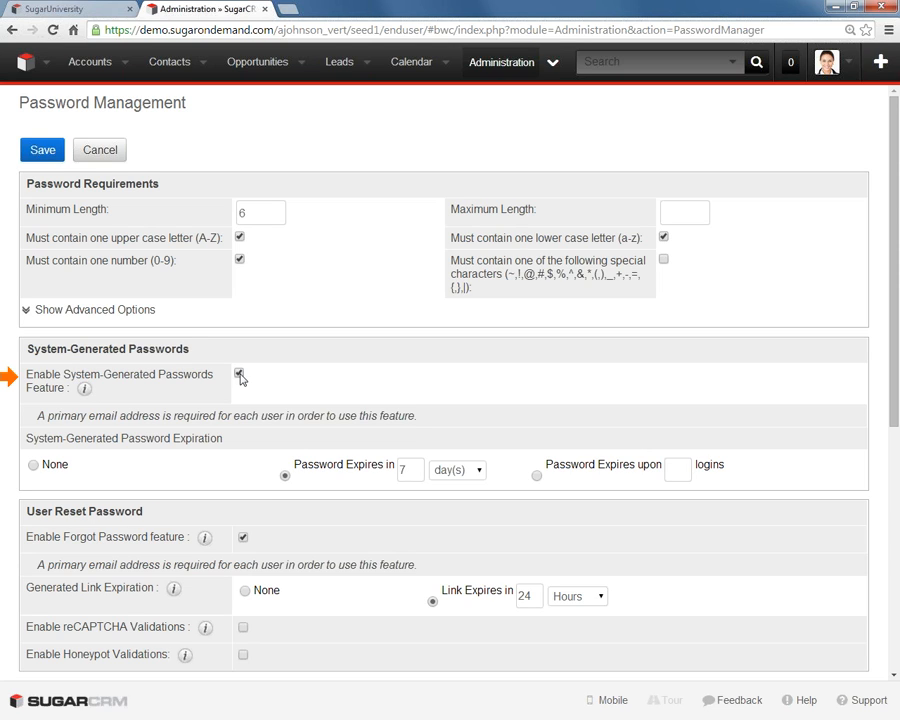
left_click(239, 374)
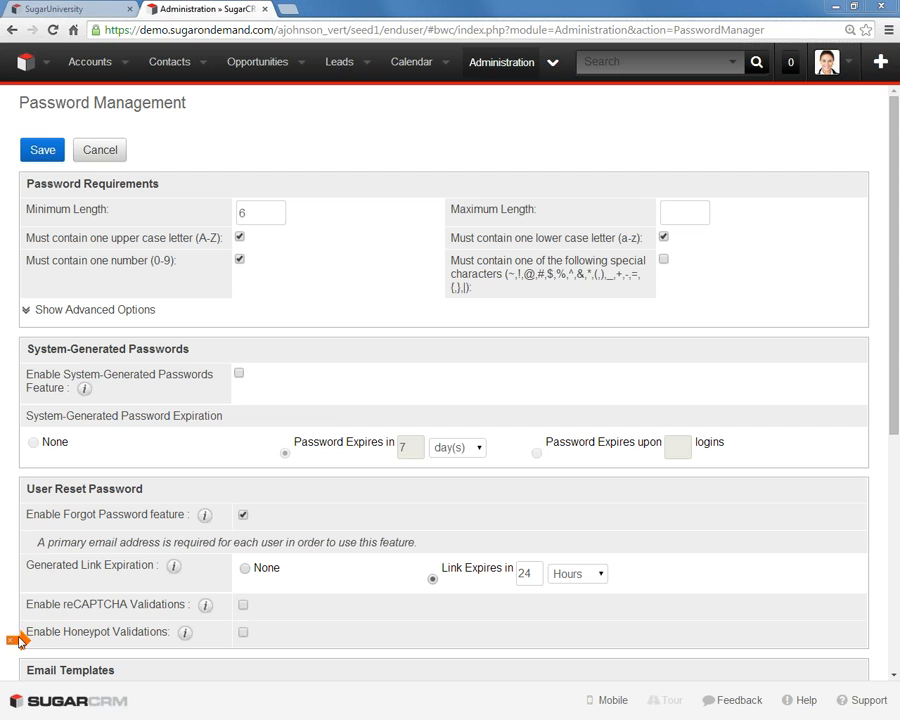
scroll(326, 608, "down", 3)
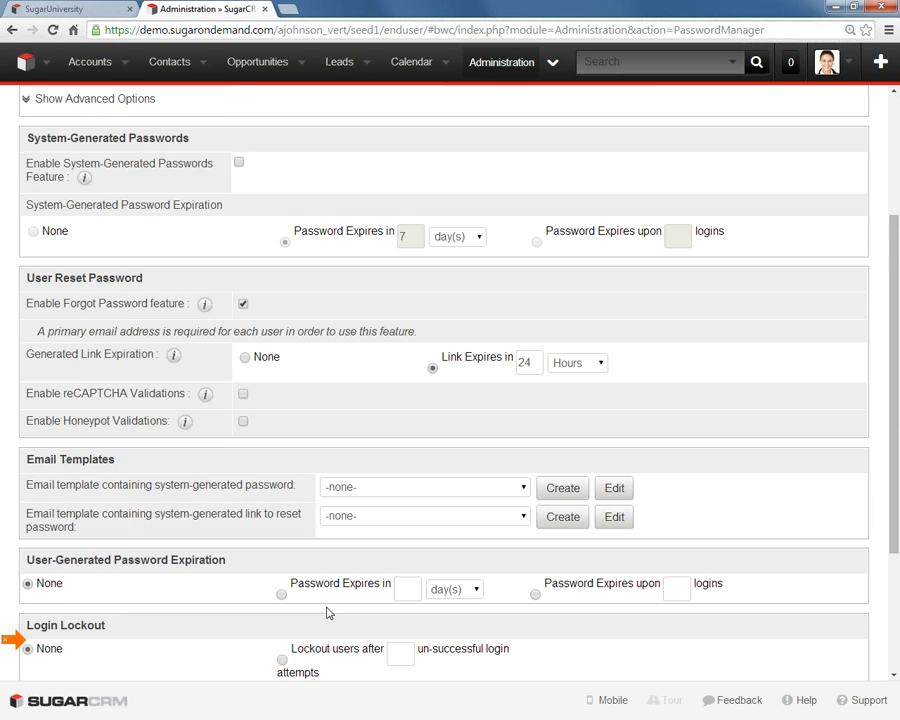
scroll(326, 612, "down", 1)
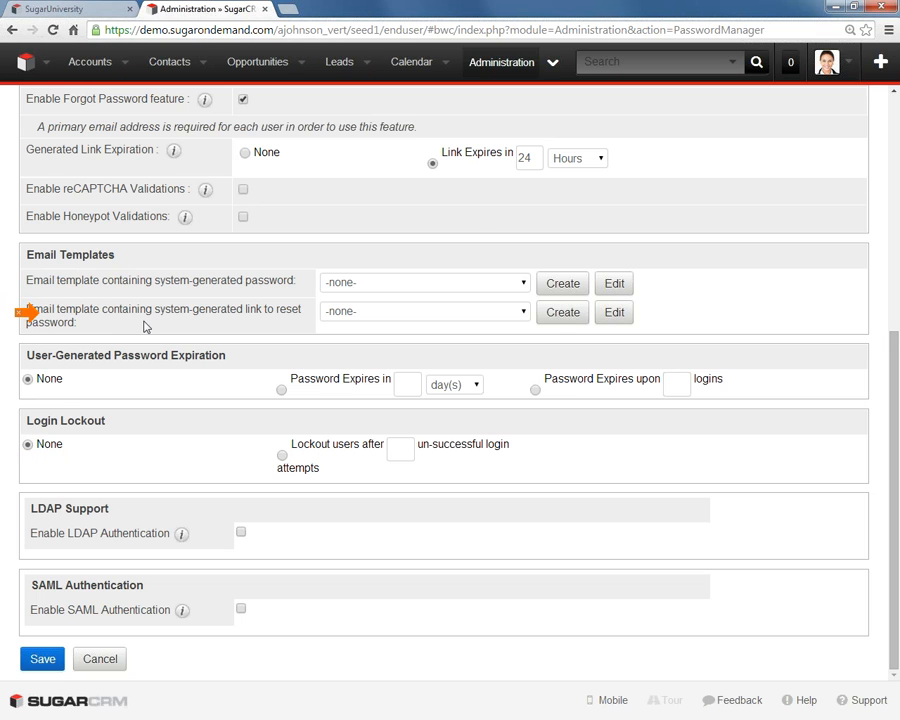
scroll(145, 325, "up", 5)
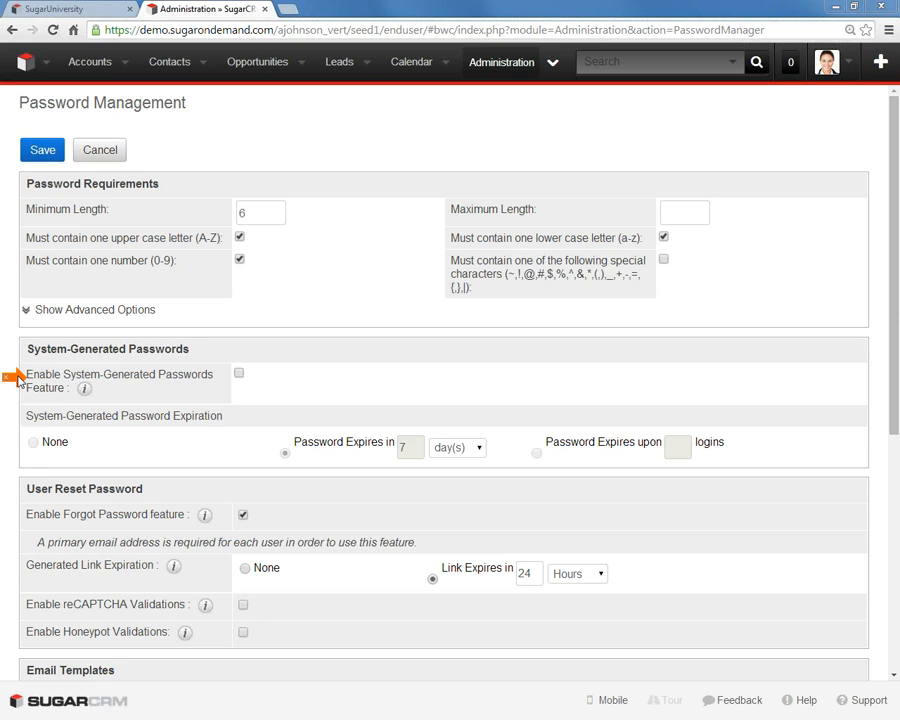
left_click(28, 154)
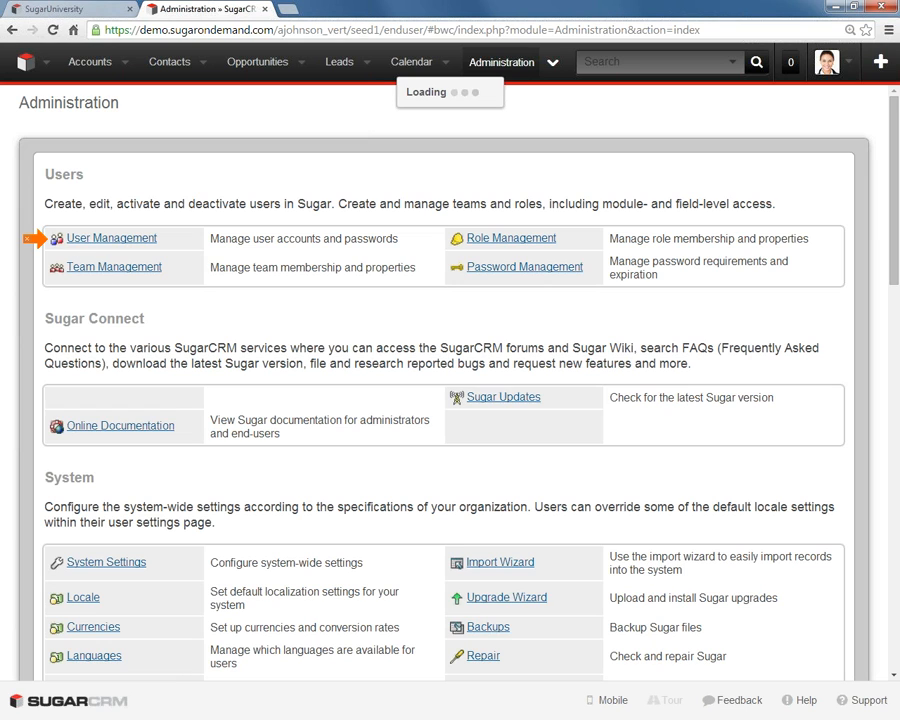
- Open User Management, look through the user list and start a new user record
left_click(89, 240)
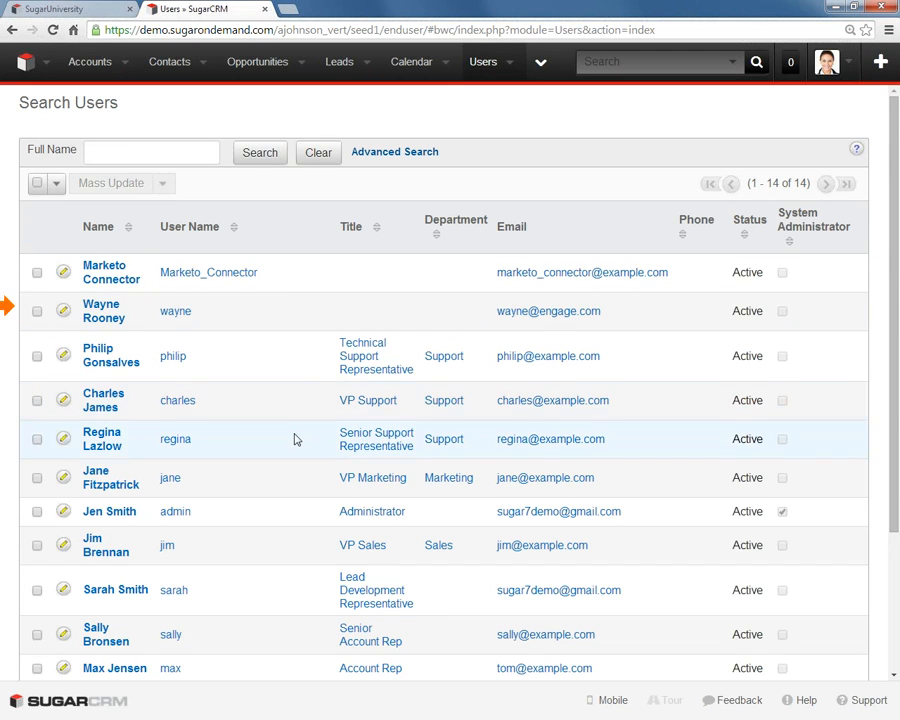
scroll(294, 438, "down", 3)
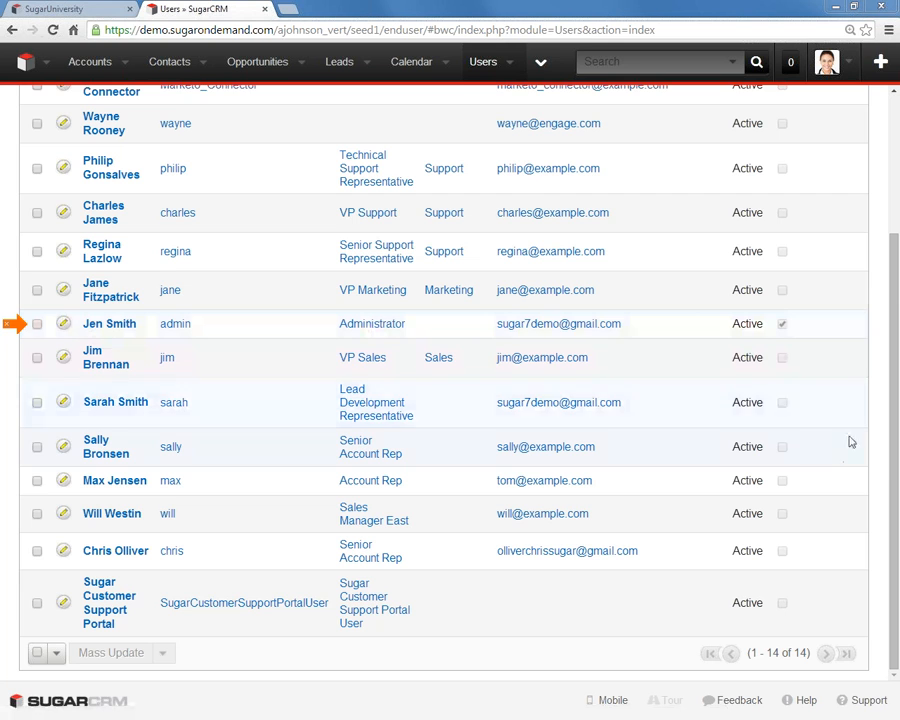
scroll(876, 478, "up", 3)
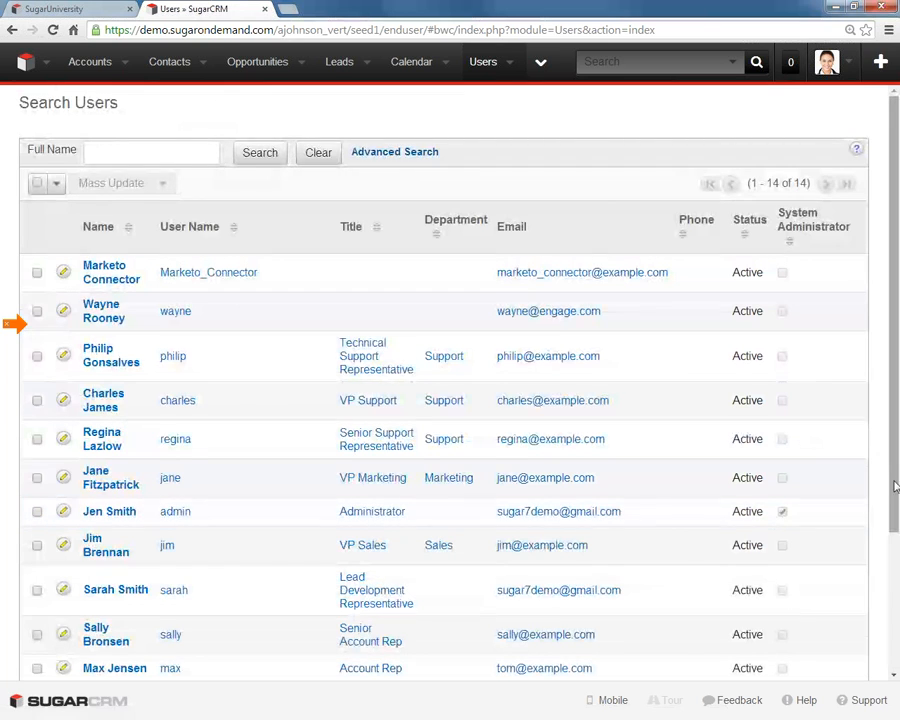
scroll(887, 557, "down", 1)
left_click_drag(887, 557, 866, 414)
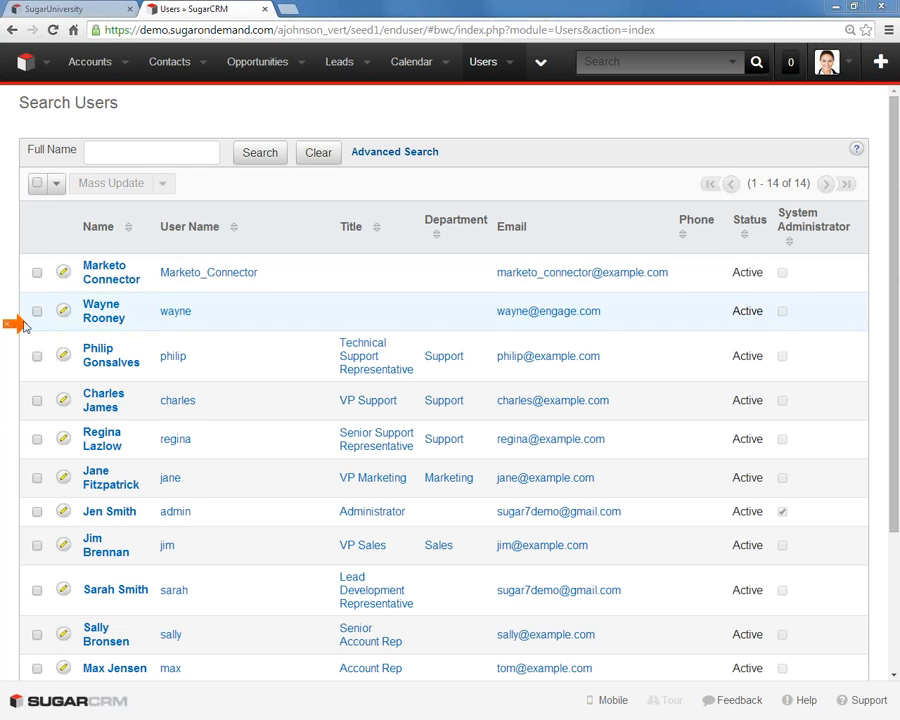
left_click(511, 64)
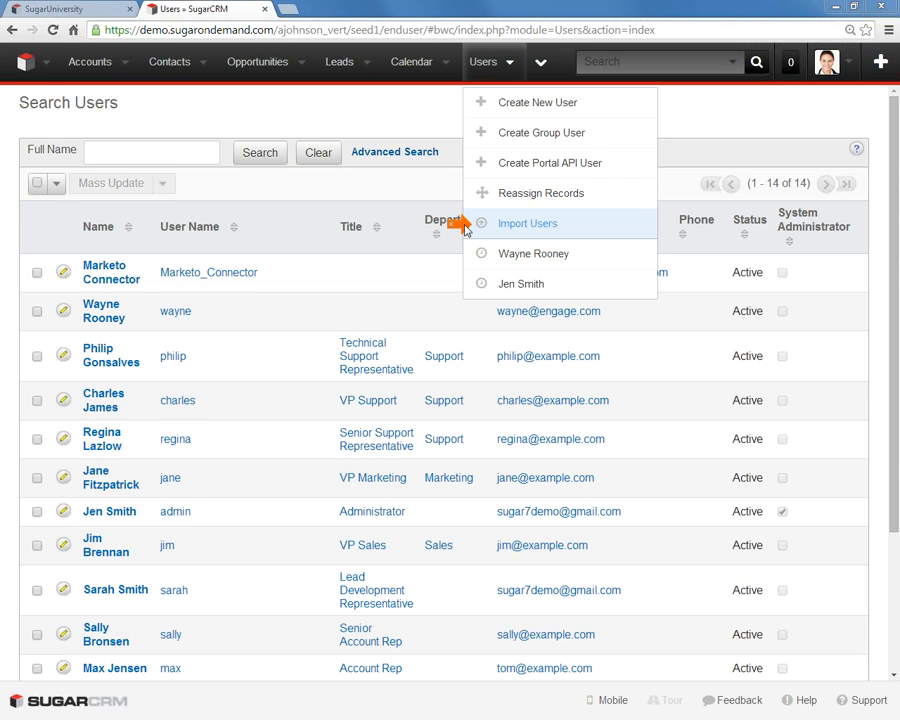
left_click(505, 107)
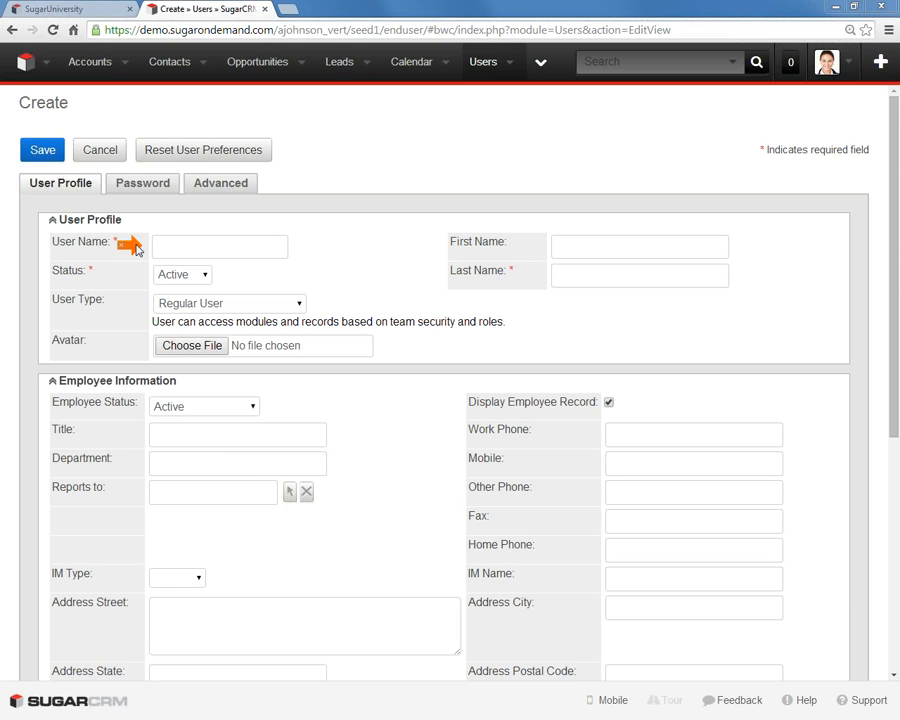
- Fill in the new user's user name, first name and last name in the user profile
left_click(167, 249)
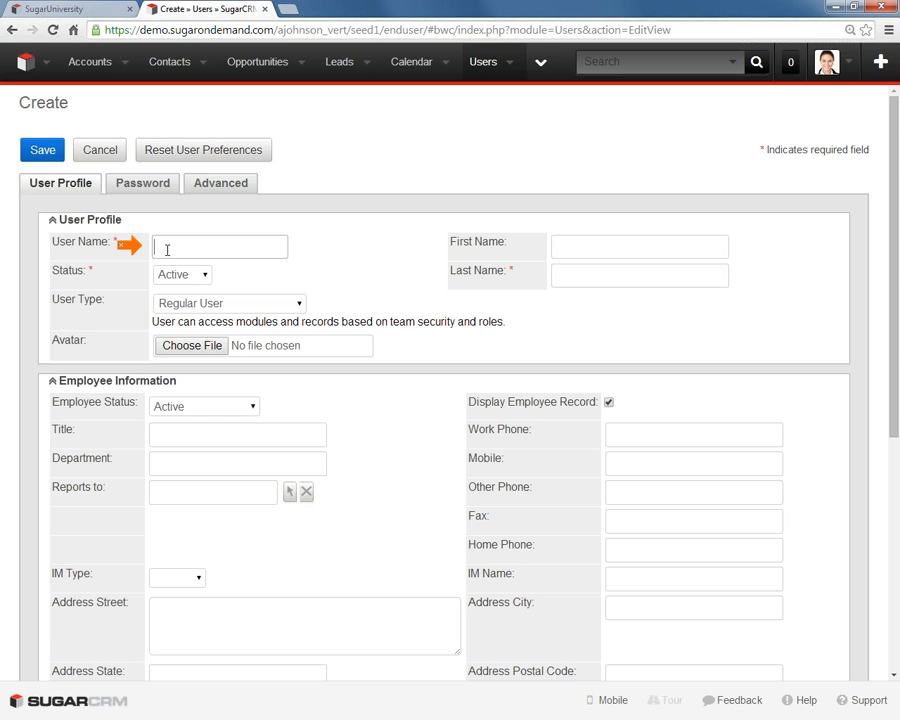
key("Tab")
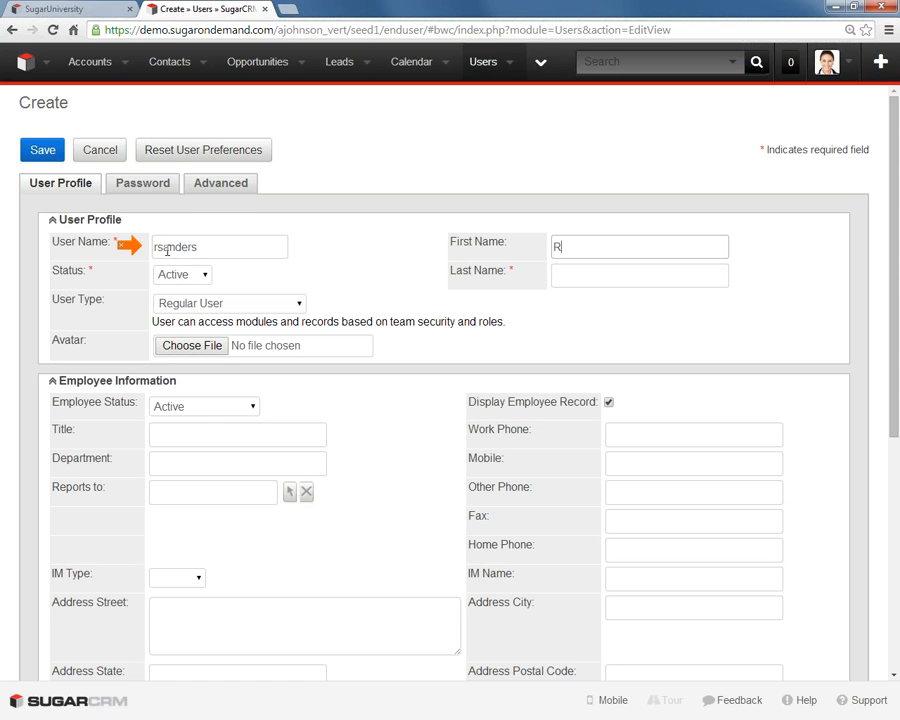
key("Tab")
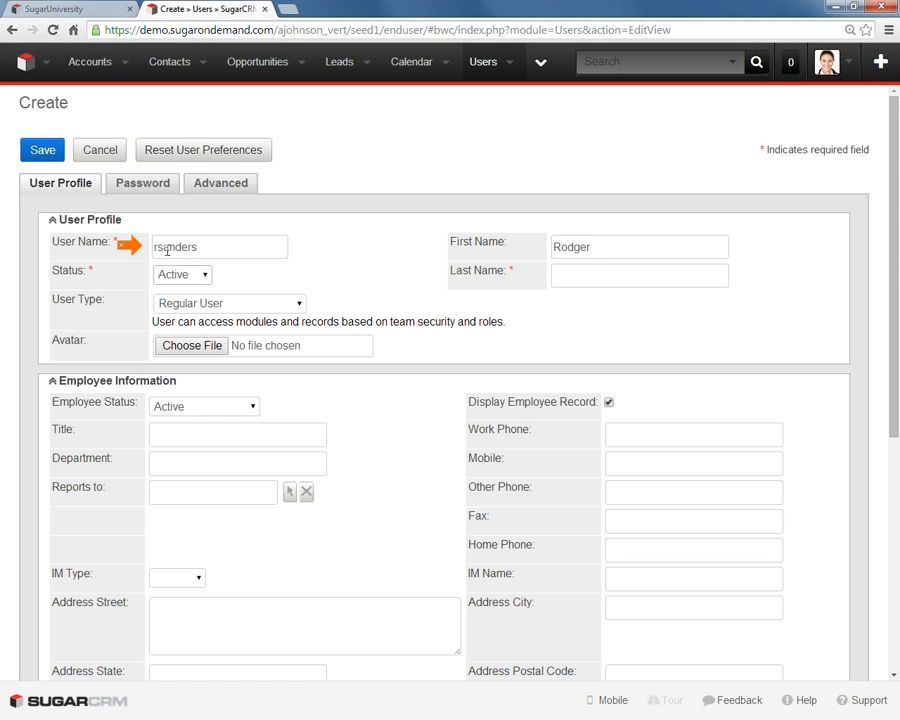
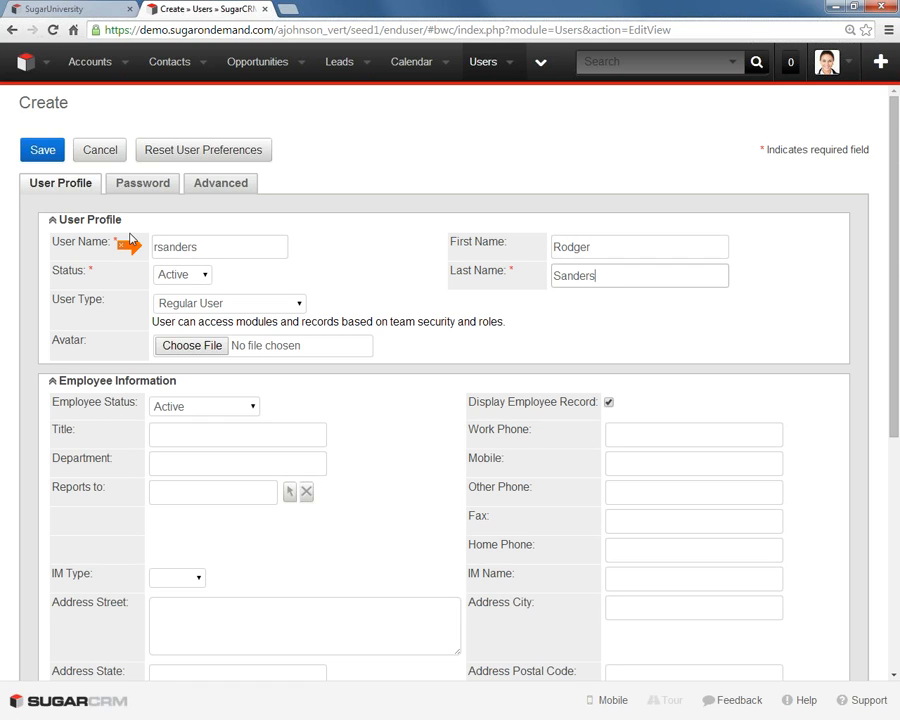
left_click_drag(134, 245, 139, 276)
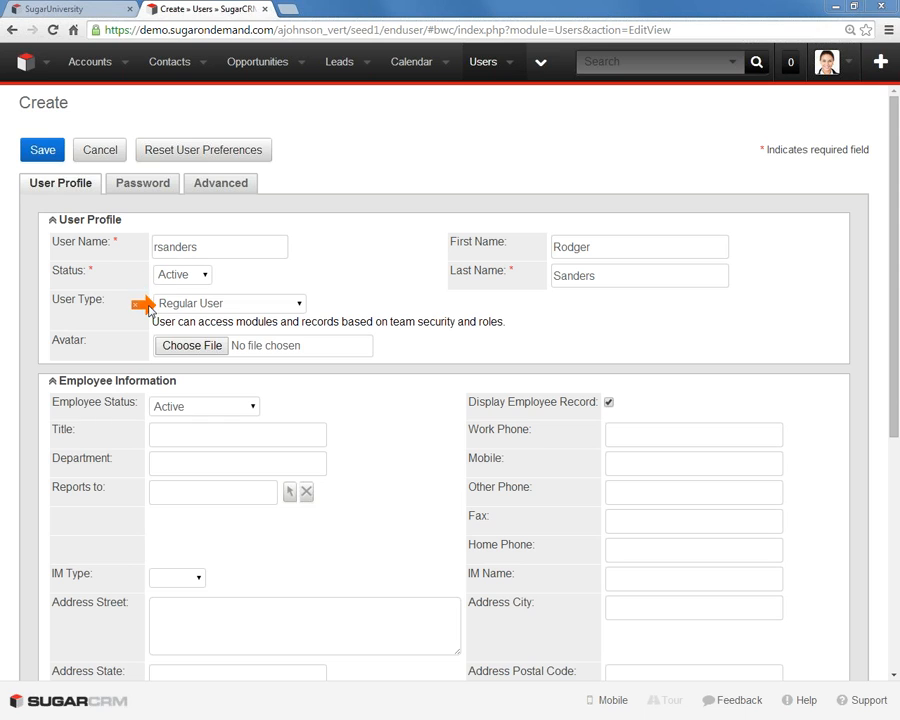
- Keep the user status as Active and set the employee status to Terminated
left_click(185, 277)
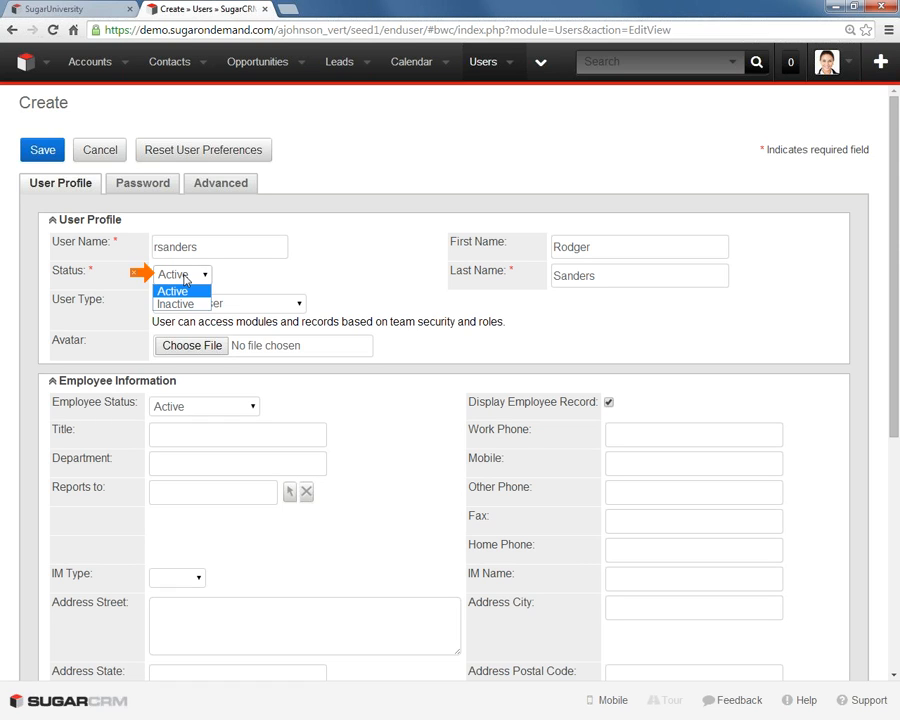
left_click(164, 274)
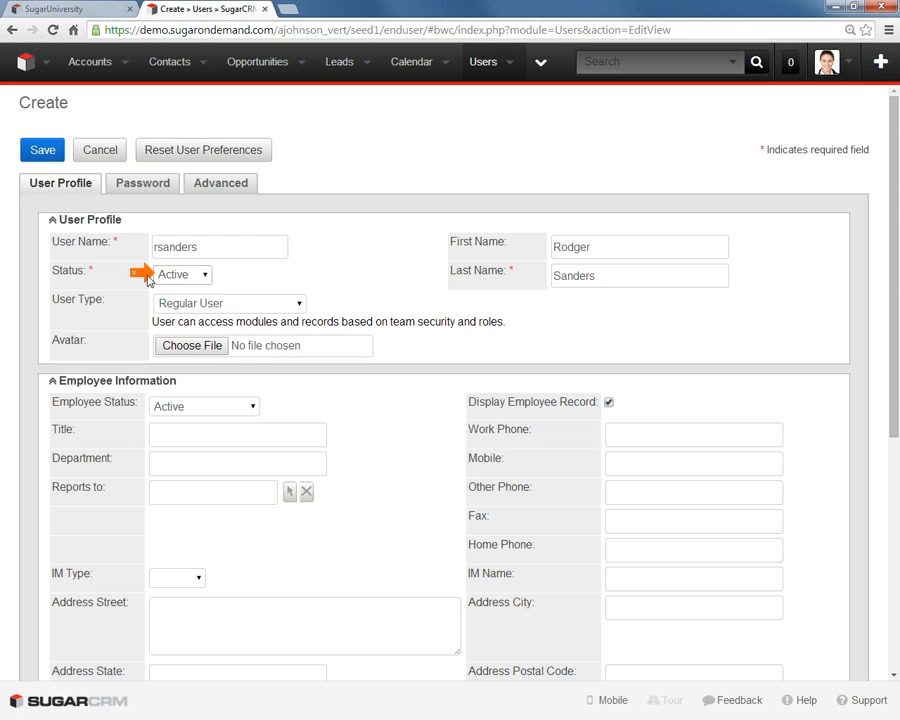
left_click(175, 409)
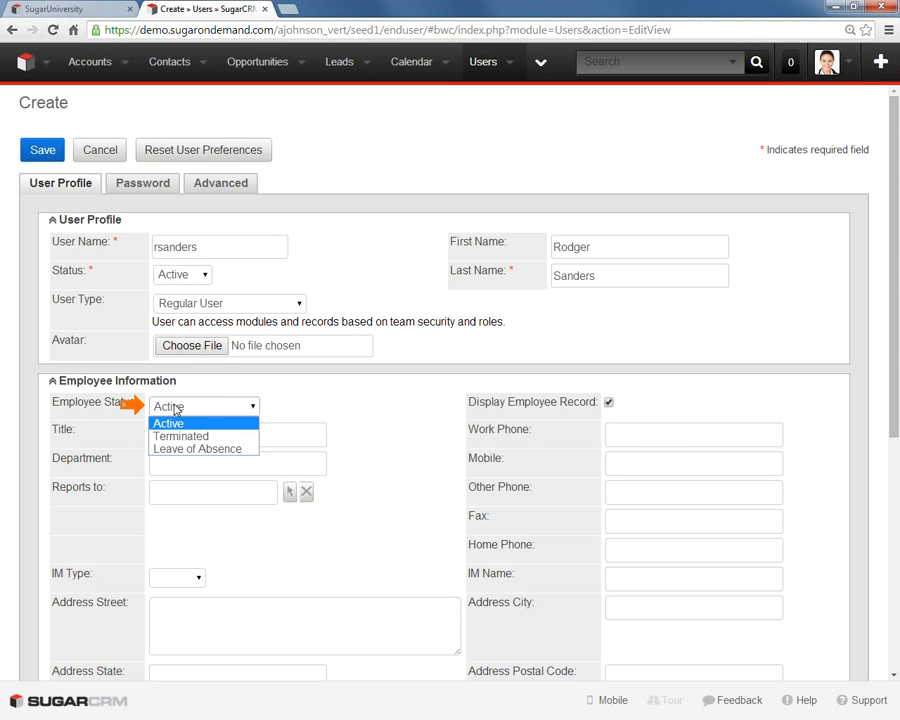
left_click(182, 436)
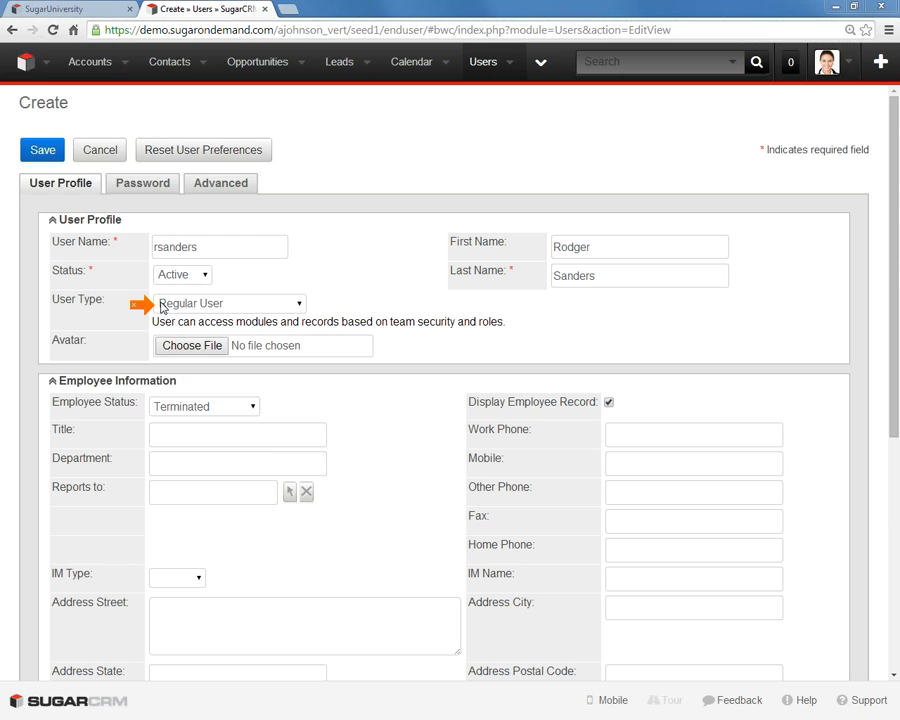
- Set the user type to Regular User and choose the 100x100 portrait photo from Public Pictures as the avatar
left_click(161, 305)
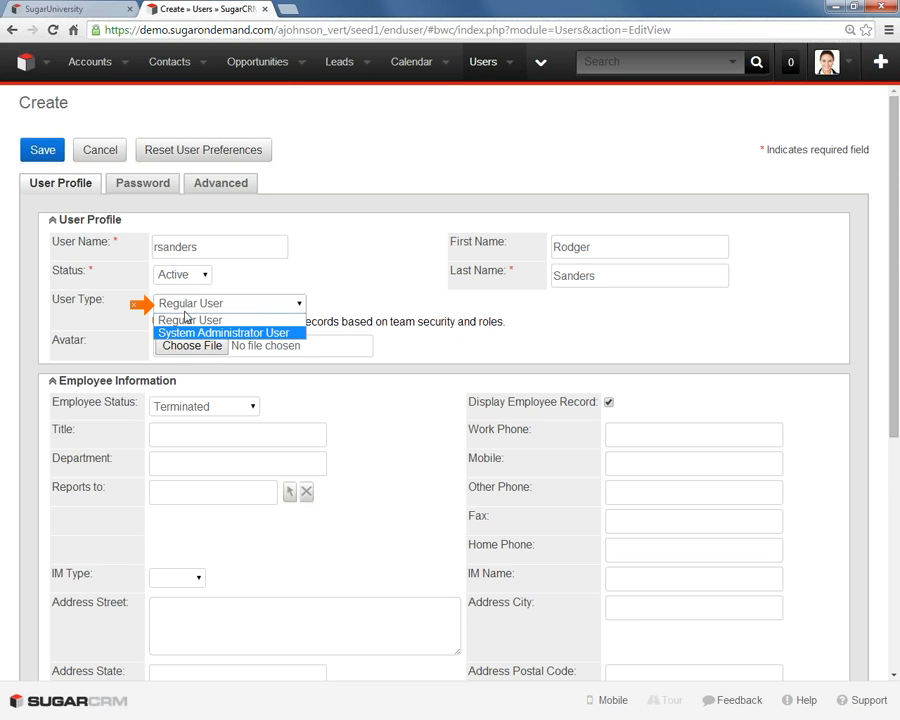
left_click(189, 322)
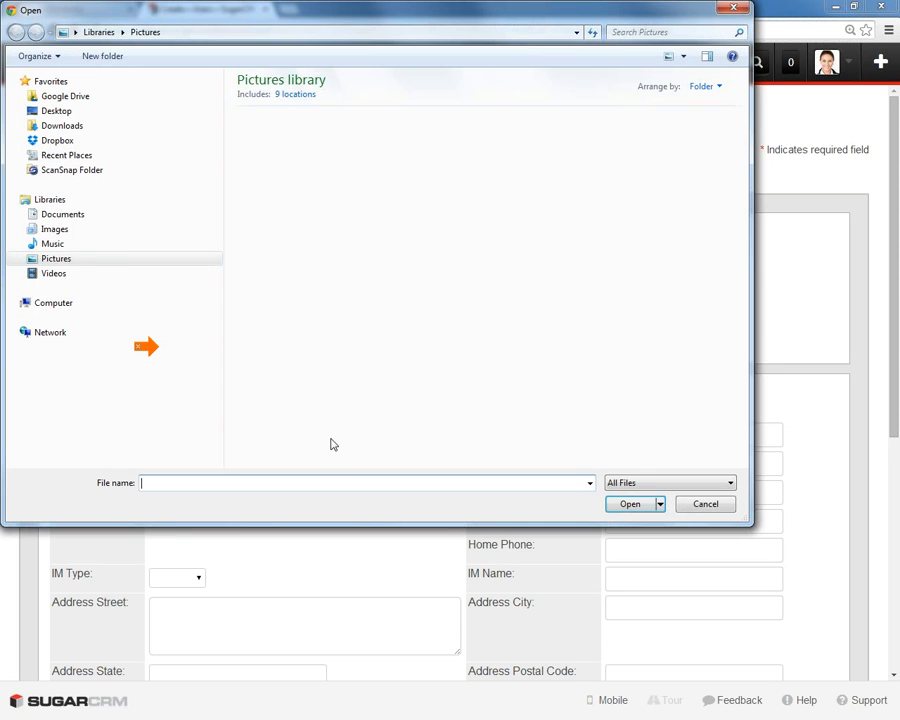
left_click(740, 10)
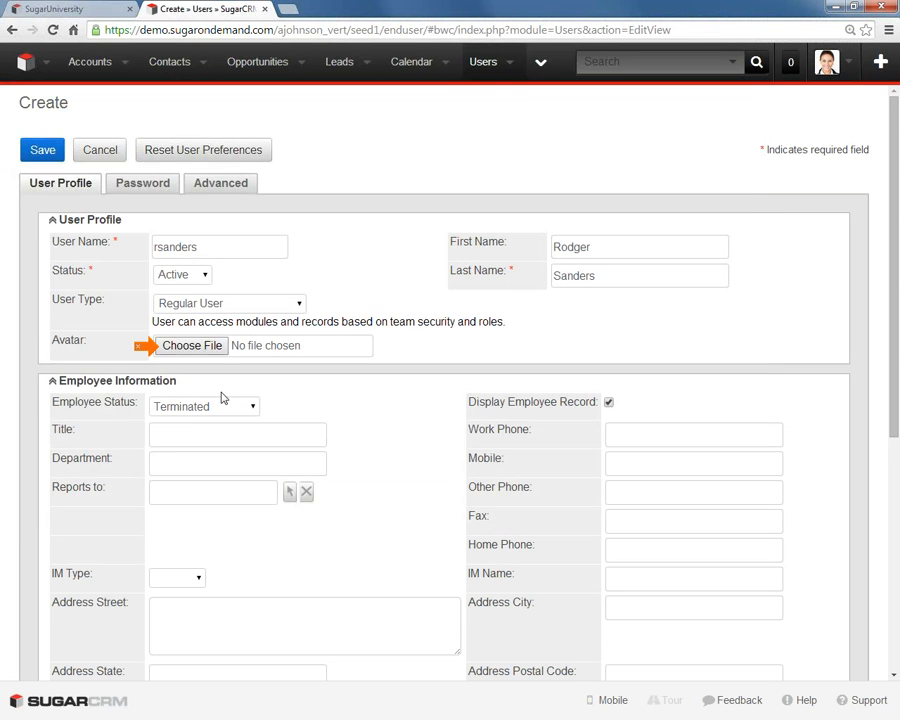
left_click(188, 345)
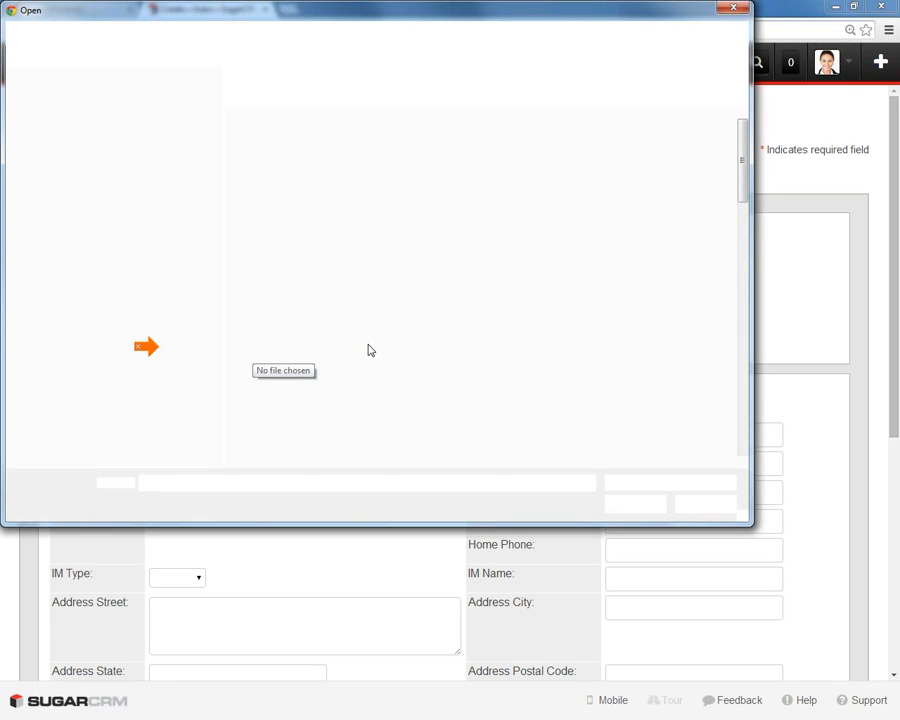
left_click(361, 315)
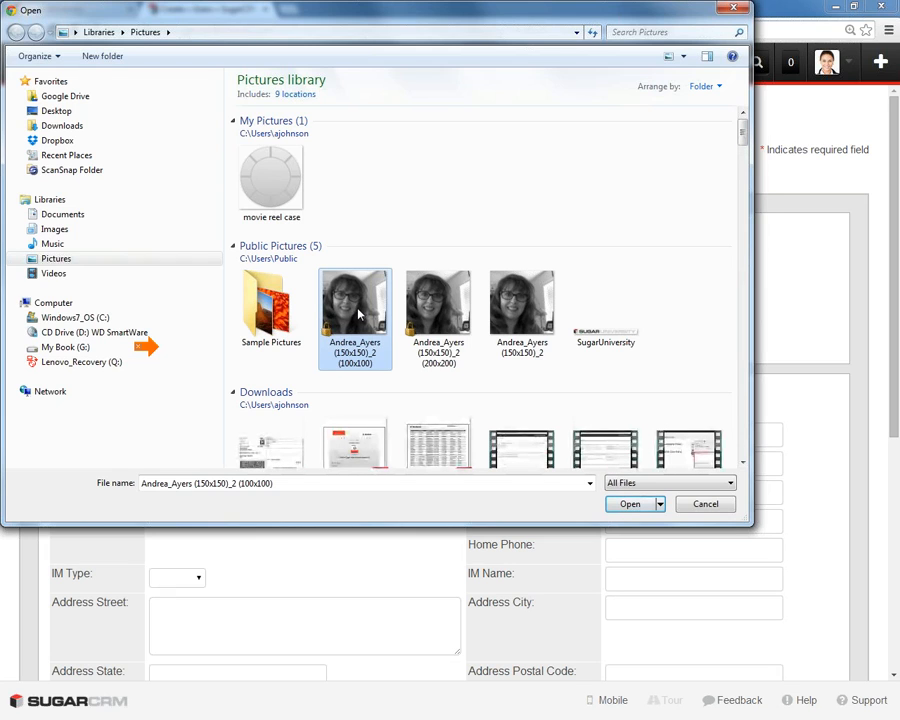
left_click(628, 505)
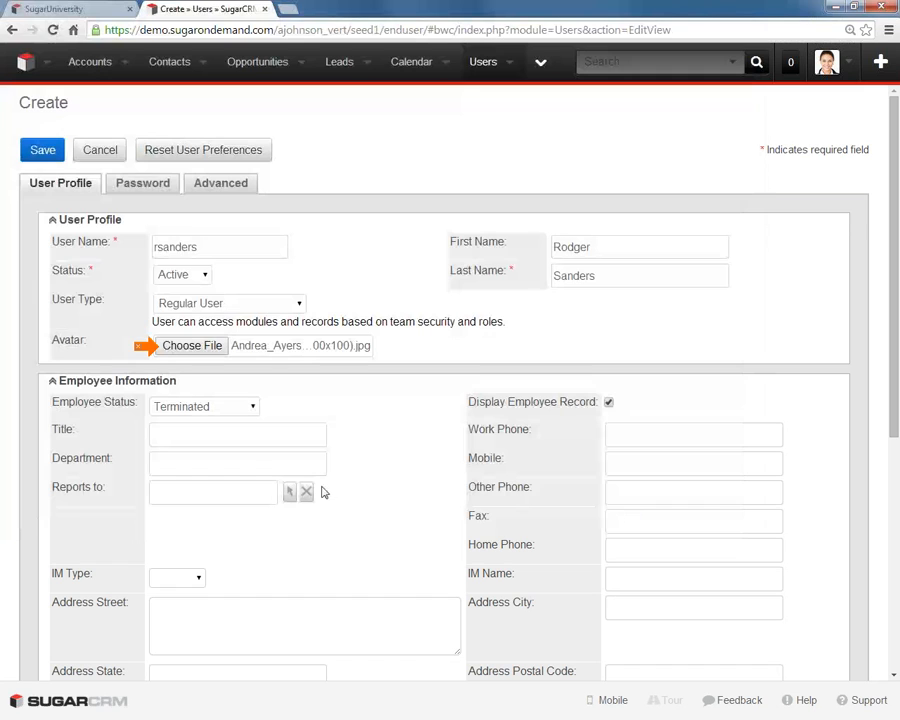
- Set the employee status to Active, the title to Sales Rep and the department to Sales
left_click(220, 408)
left_click(201, 434)
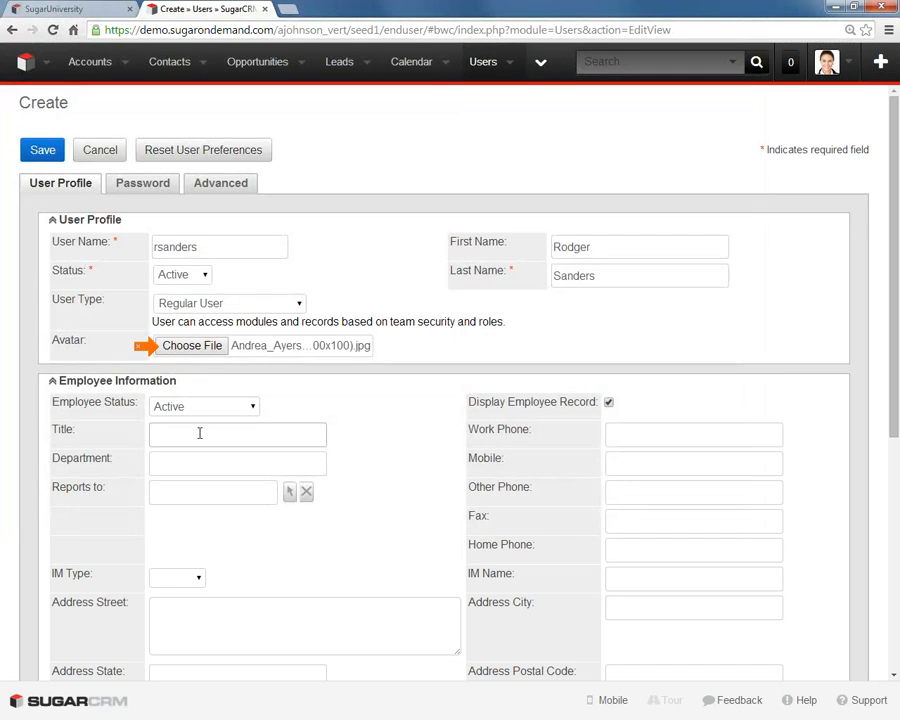
type("Sales Rep")
key("Tab")
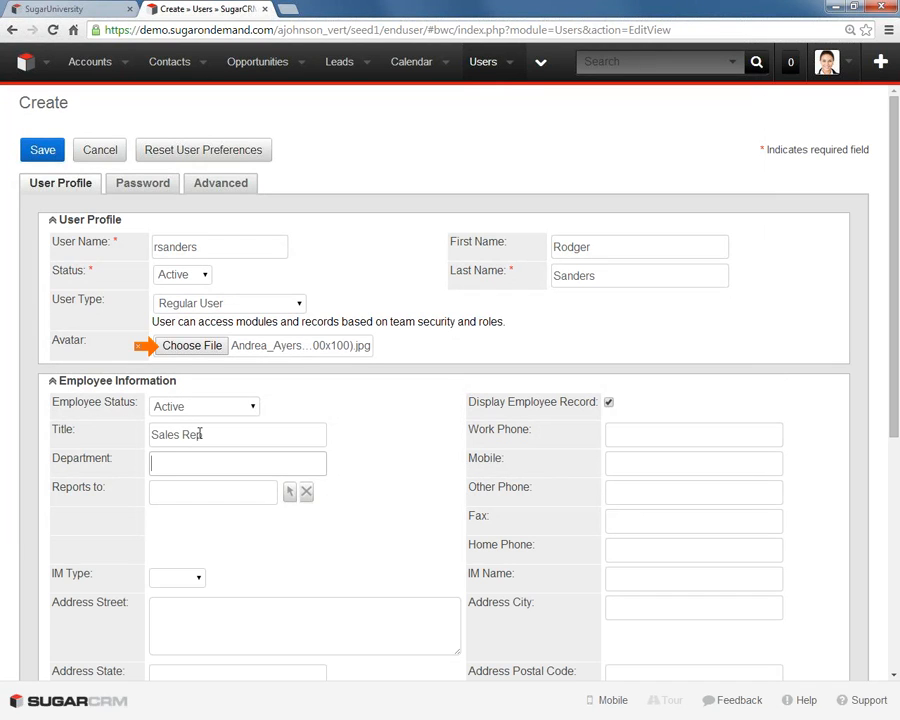
type("Sales")
key("Tab")
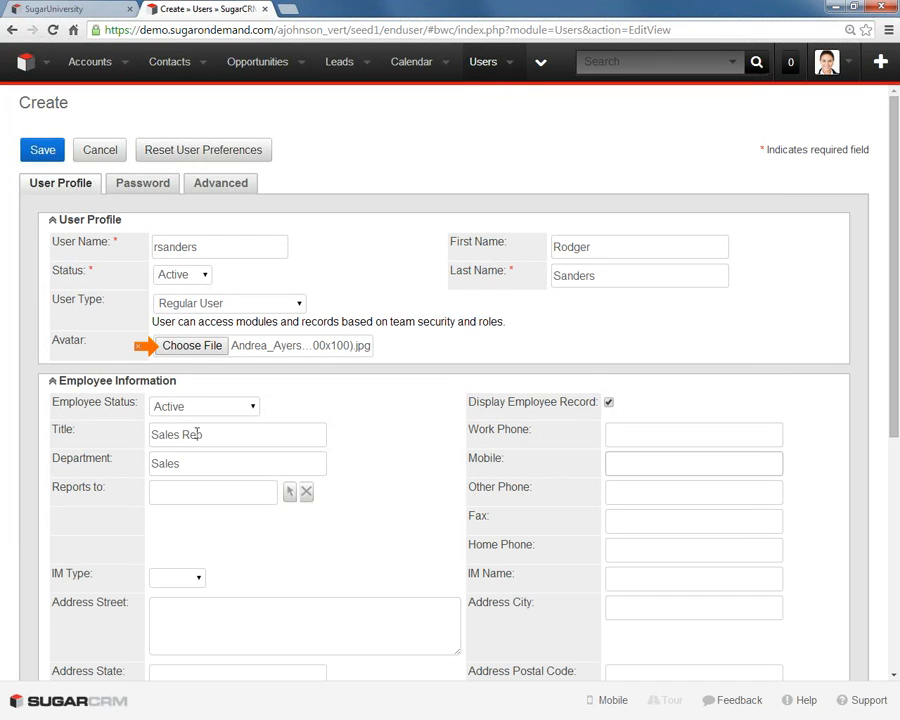
- Assign the new user's manager in the Reports to field, and open and close the user selection window
left_click(156, 493)
type("jim")
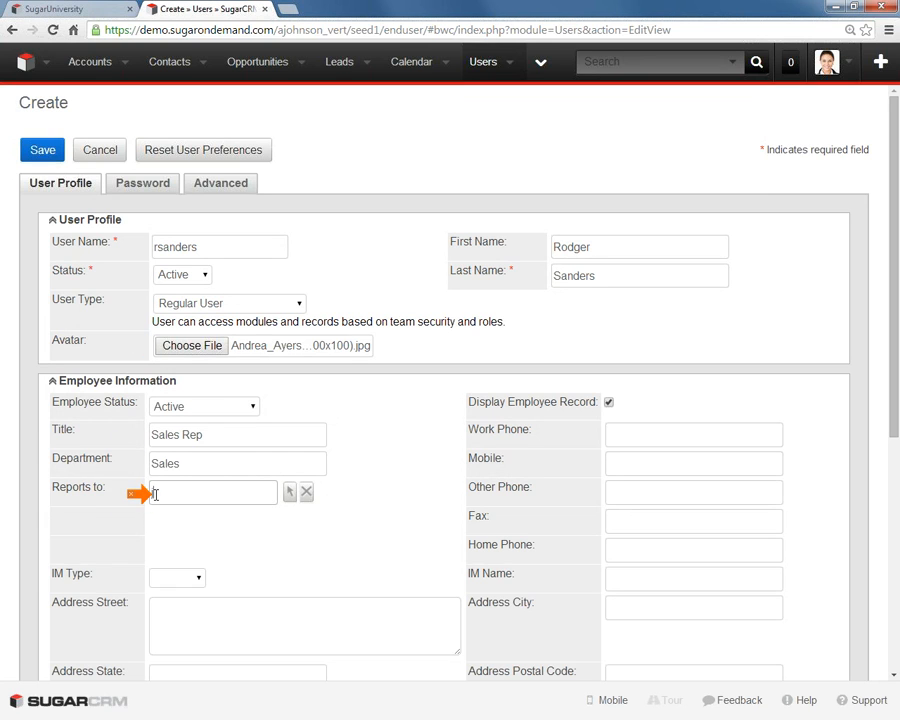
left_click(165, 516)
left_click(292, 497)
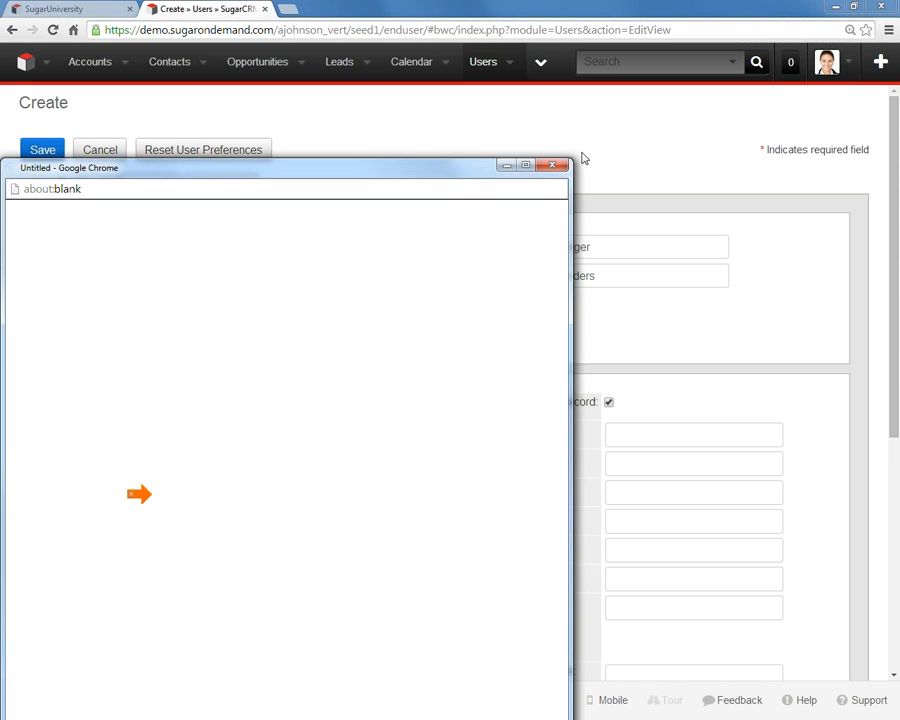
left_click(551, 165)
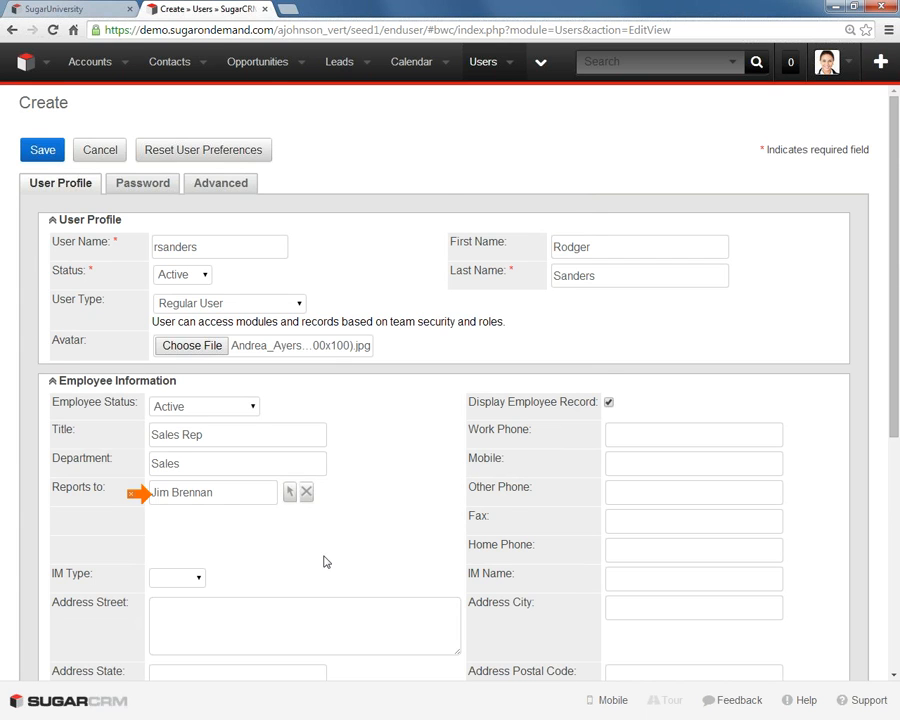
- Enter the new user's primary email address and keep Sugar Email Client as the email client
scroll(328, 557, "down", 2)
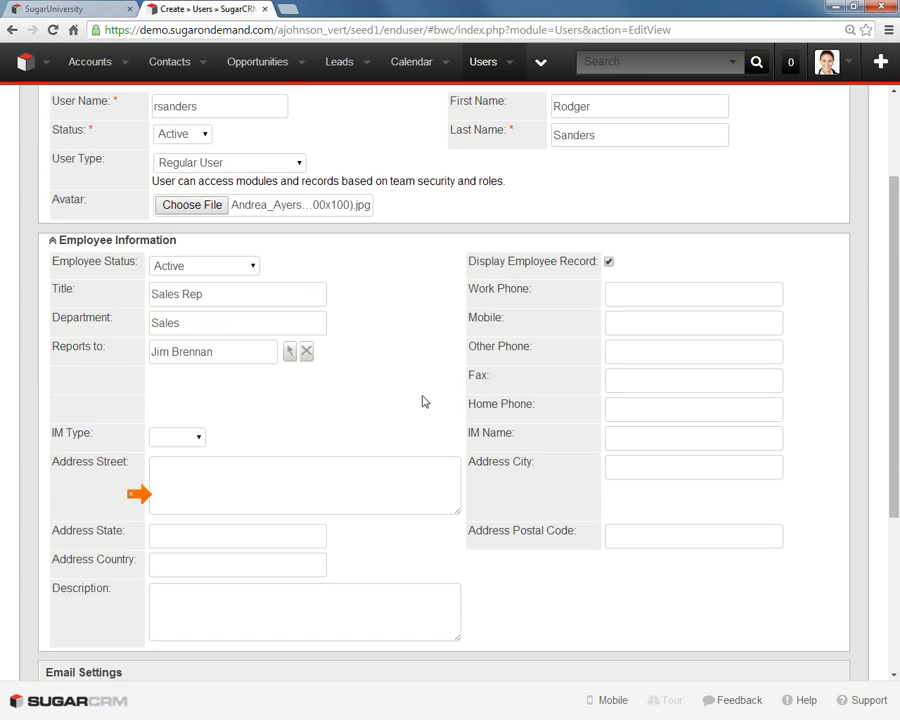
scroll(402, 410, "down", 3)
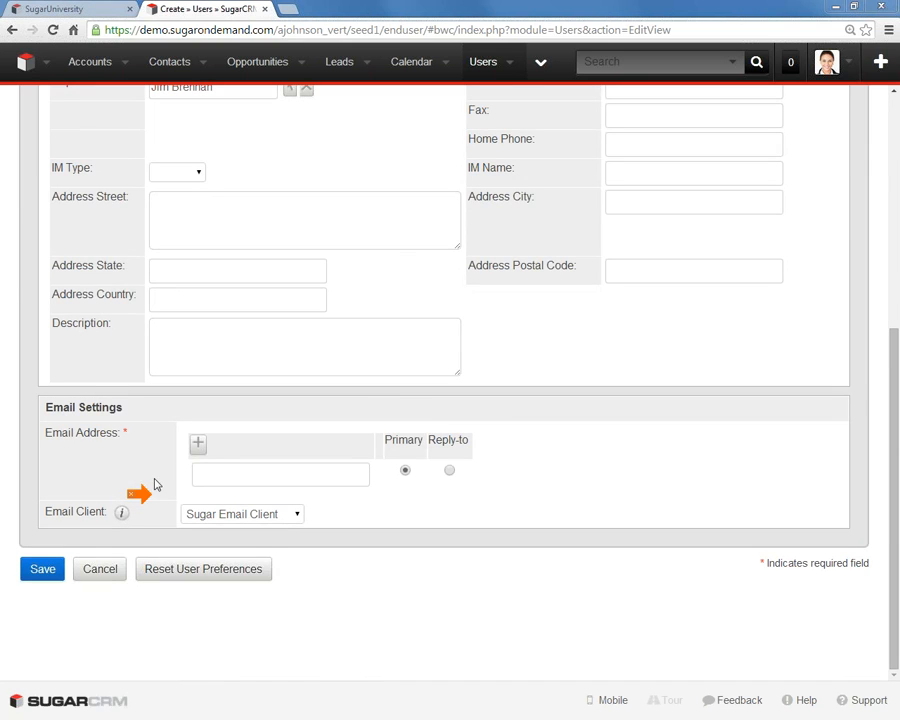
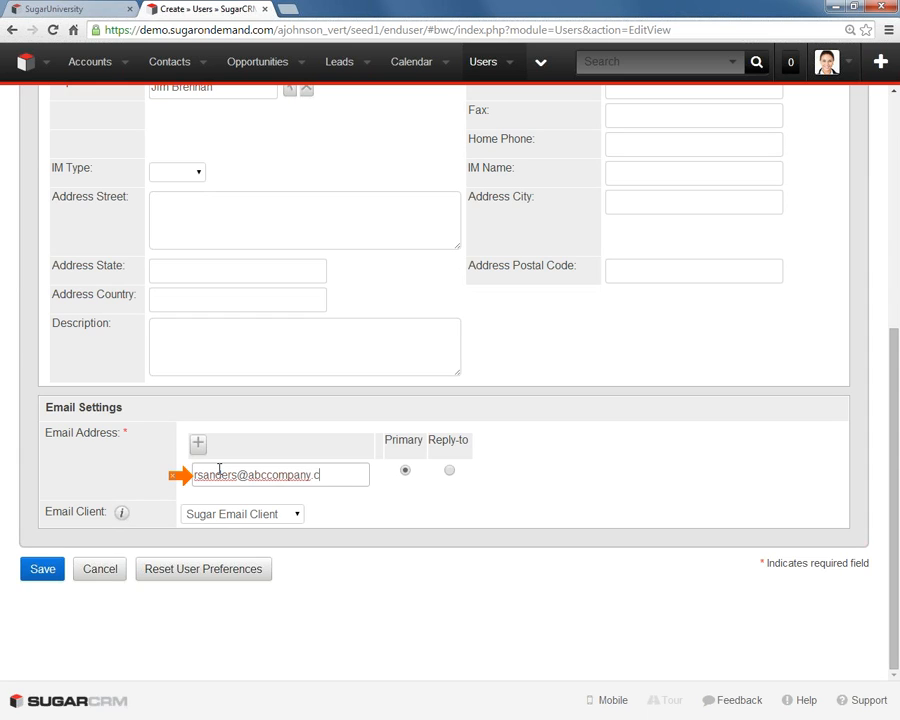
left_click(297, 515)
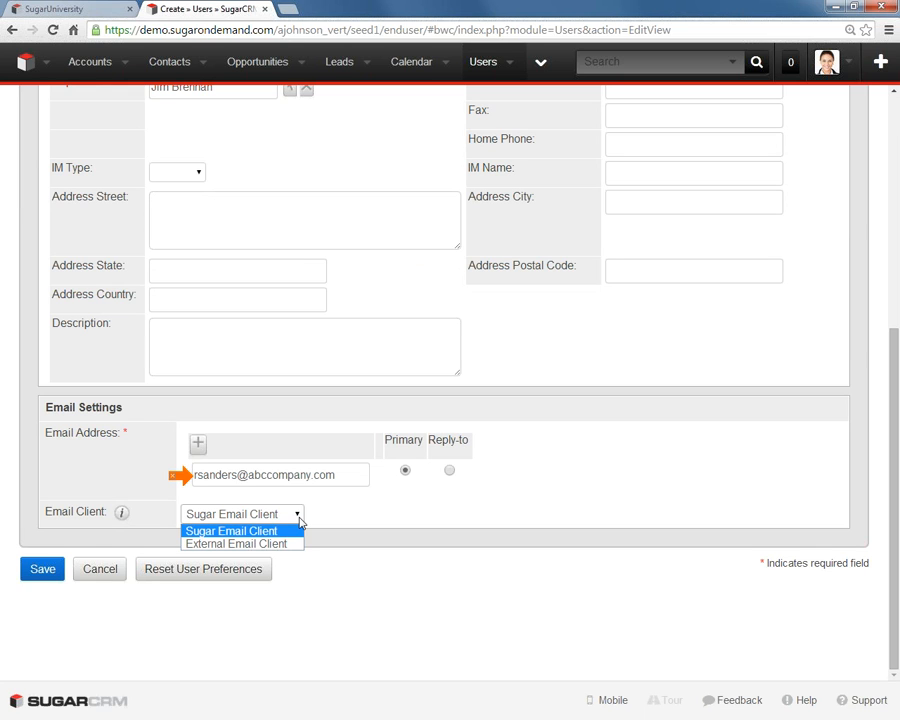
left_click(318, 520)
- Enter a new password for the user that meets the listed password requirements
scroll(278, 438, "up", 5)
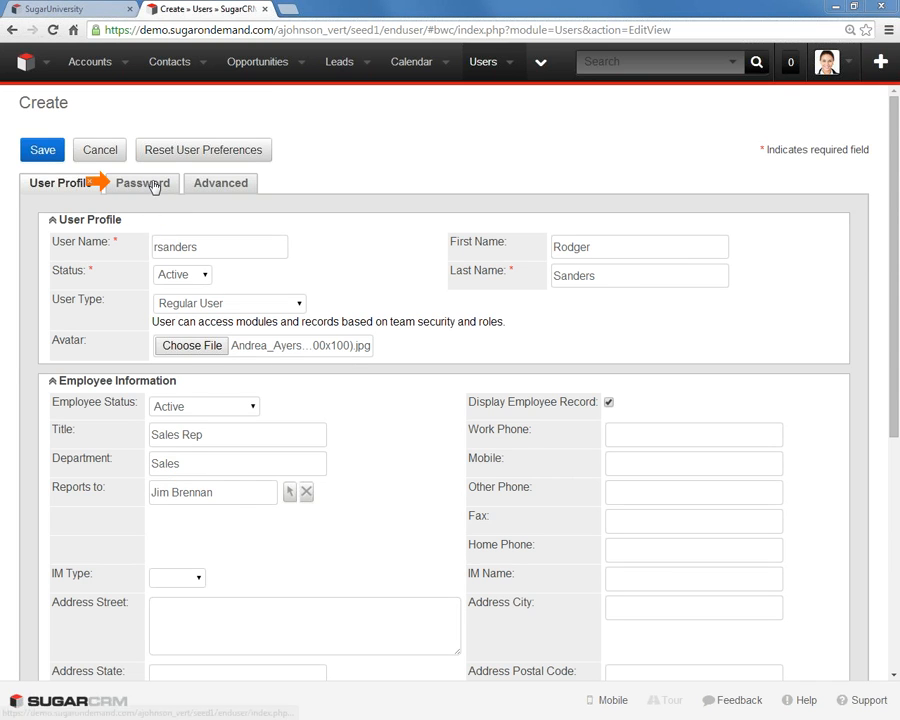
left_click(150, 186)
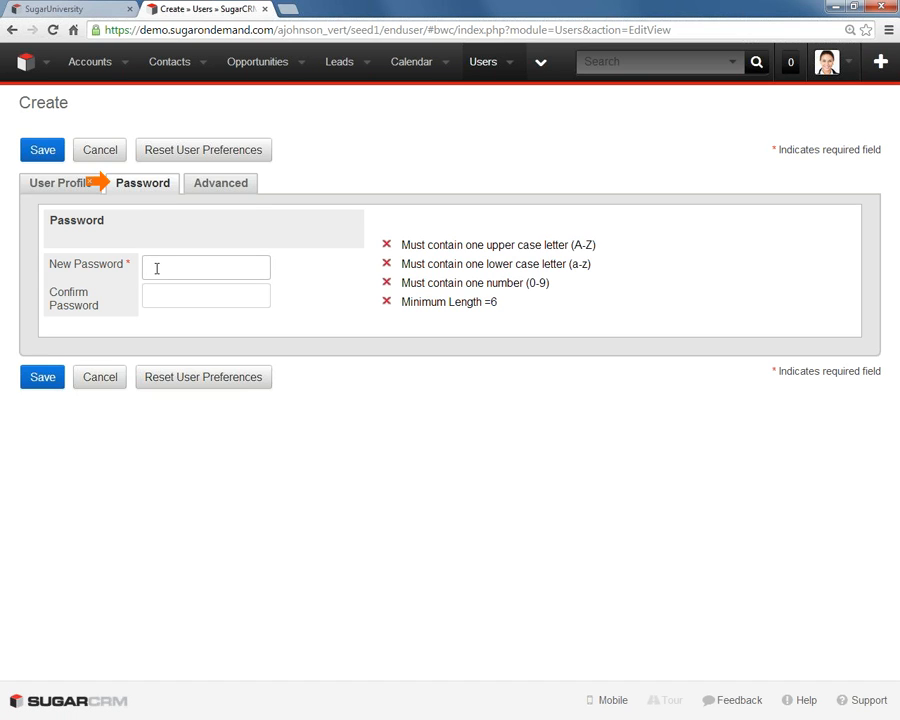
type("Sugarc1")
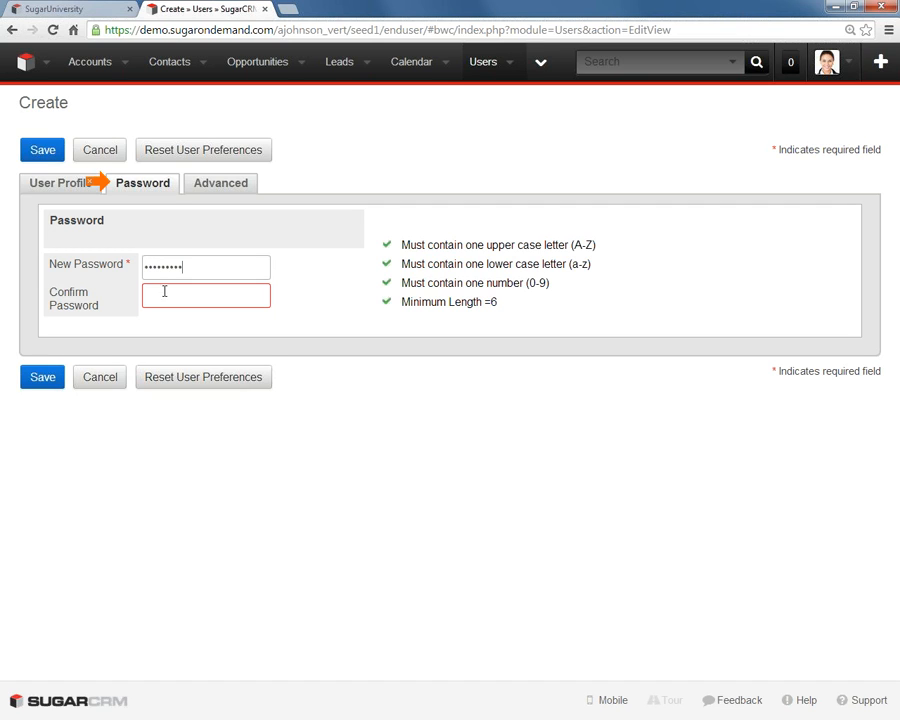
- Re-enter the same password in the Confirm Password field, correcting any mismatched entries
left_click(164, 297)
type("•••••••••••")
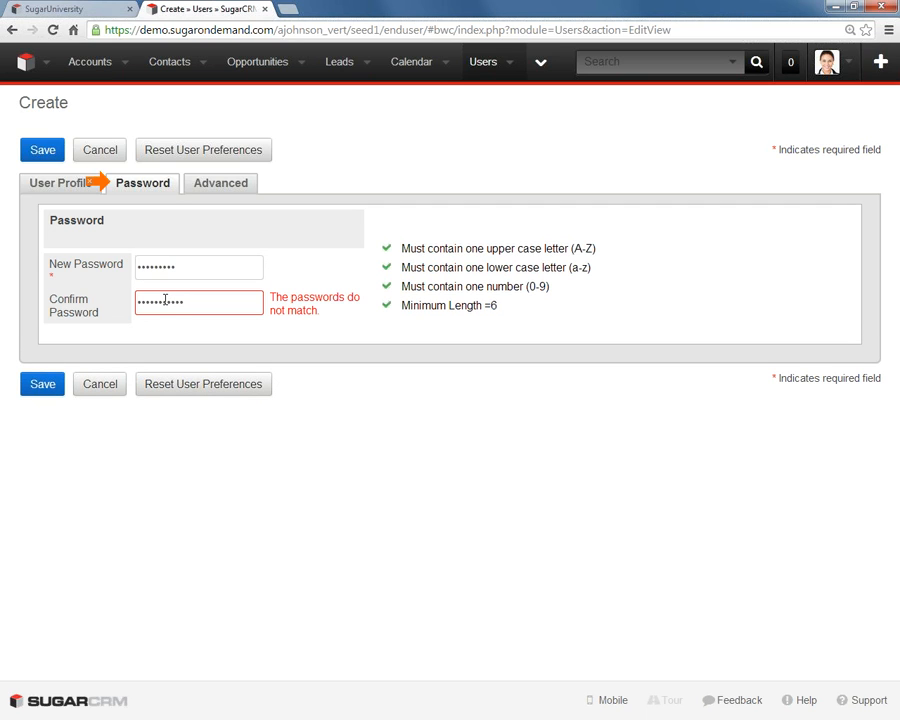
key("BackSpace")
key("BackSpace")
key("BackSpace")
key("BackSpace")
key("BackSpace")
key("BackSpace")
key("BackSpace")
key("BackSpace")
key("BackSpace")
key("BackSpace")
key("BackSpace")
type("•")
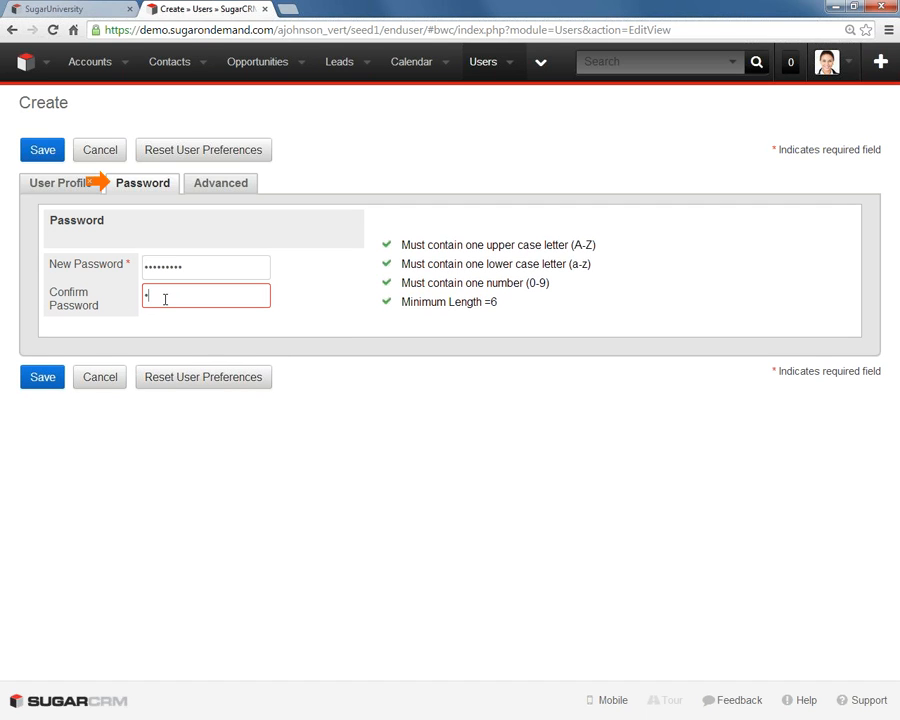
key("BackSpace")
type("•")
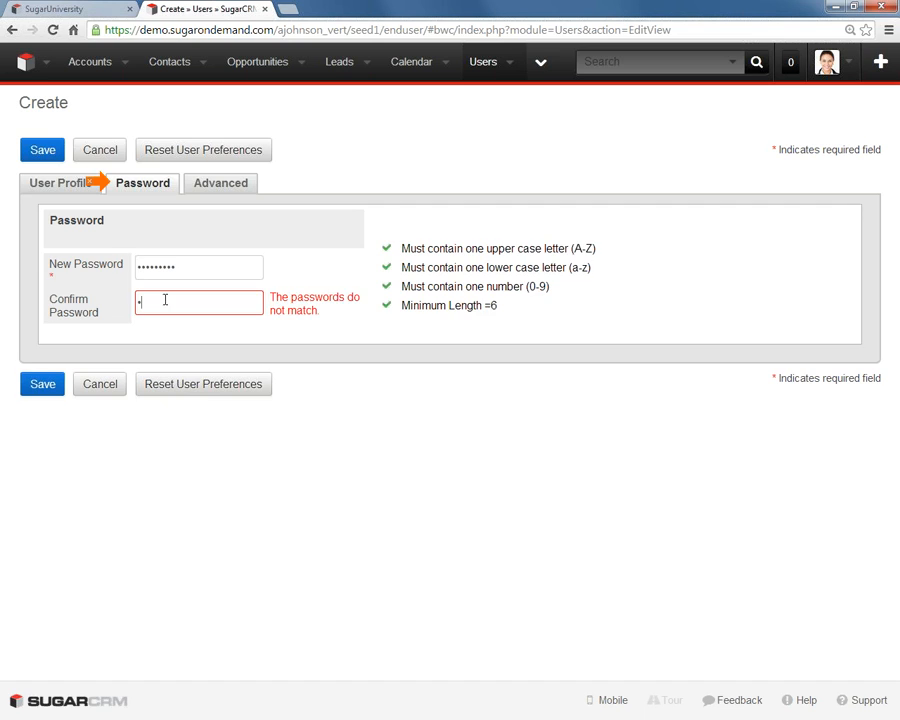
key("BackSpace")
type("••••••••")
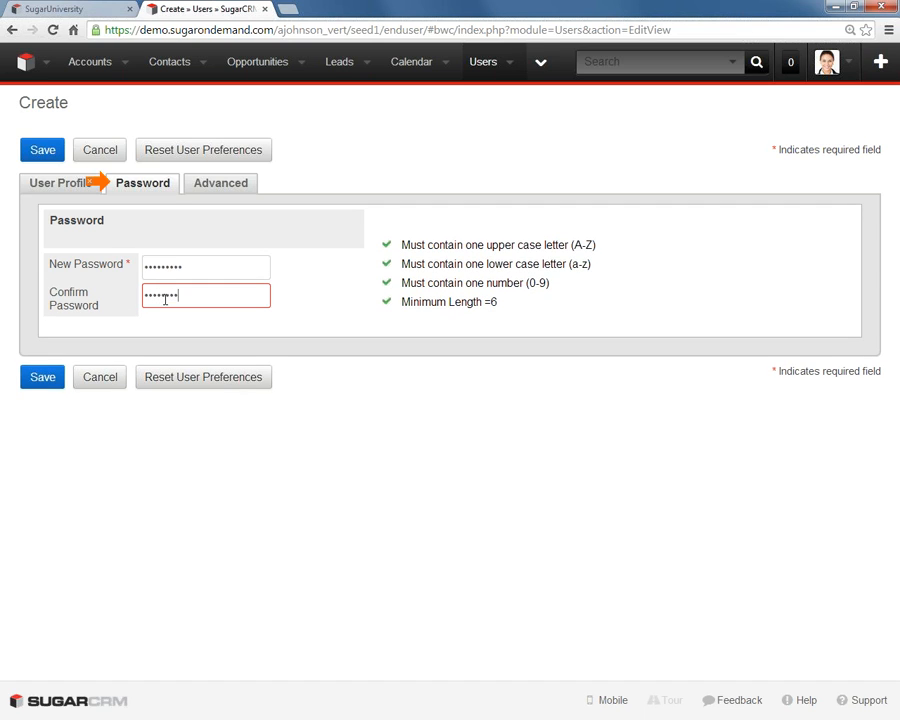
type("•")
- Open the user's advanced settings and toggle Notify on Assignment, leaving it enabled
left_click(232, 187)
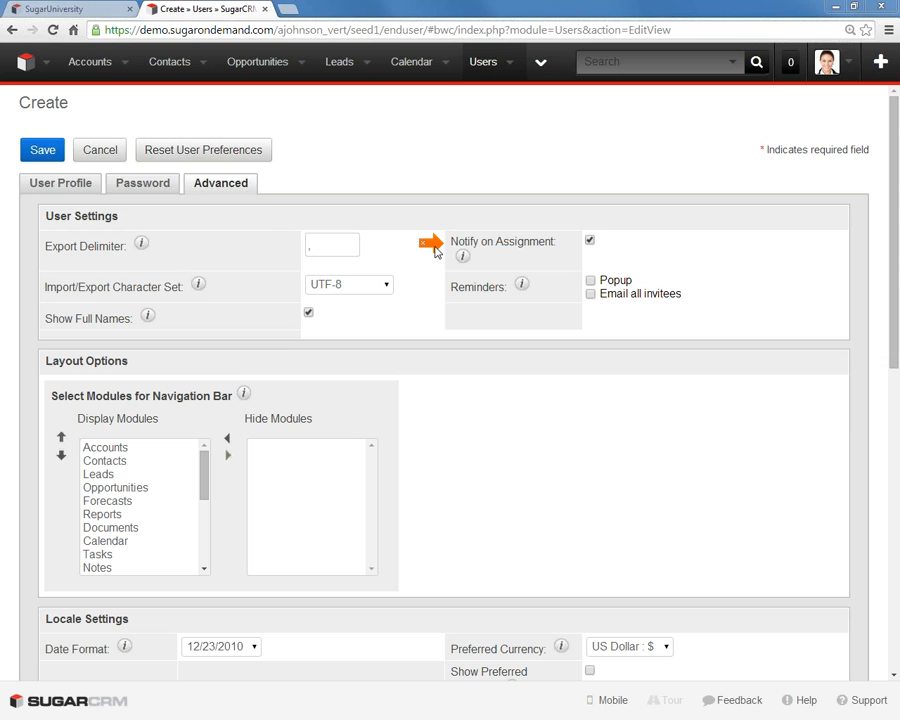
left_click(589, 241)
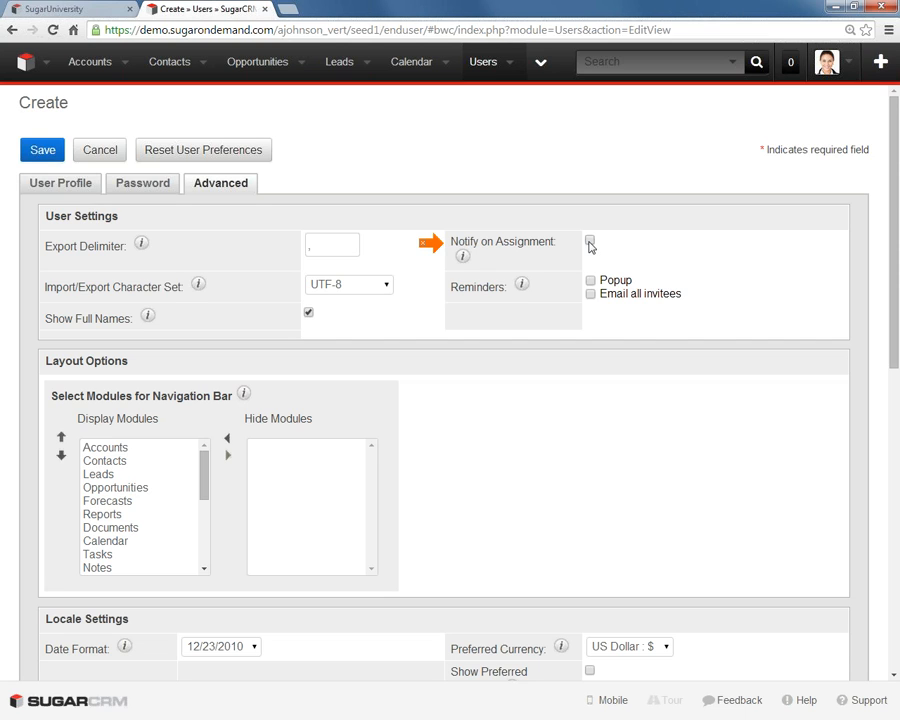
left_click(590, 241)
- Hide the Forecasts module from the navigation bar and restore it to the displayed modules
scroll(454, 436, "down", 2)
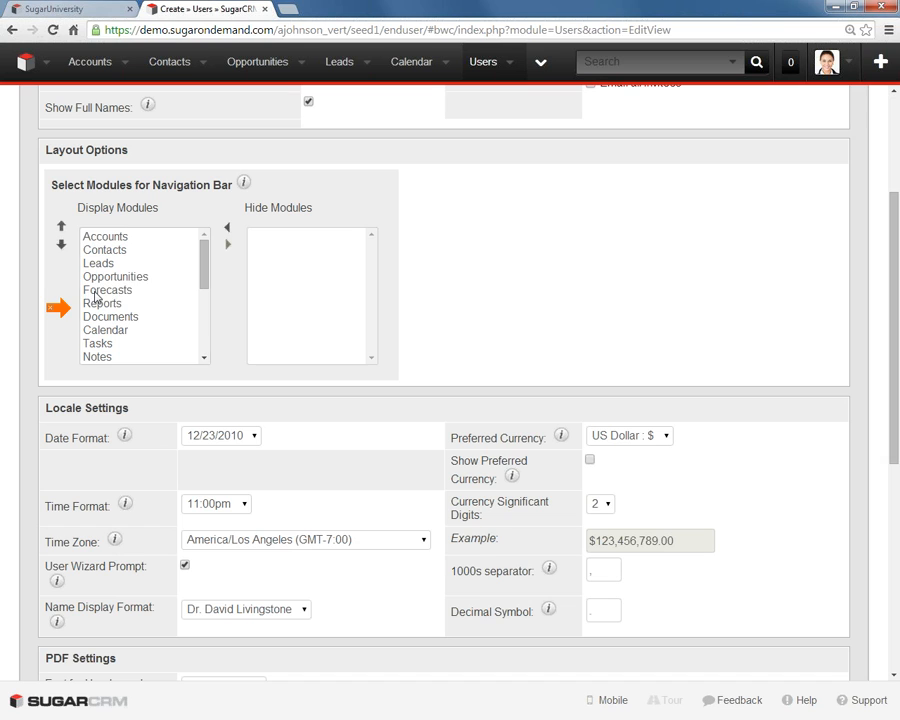
left_click(110, 290)
left_click(227, 245)
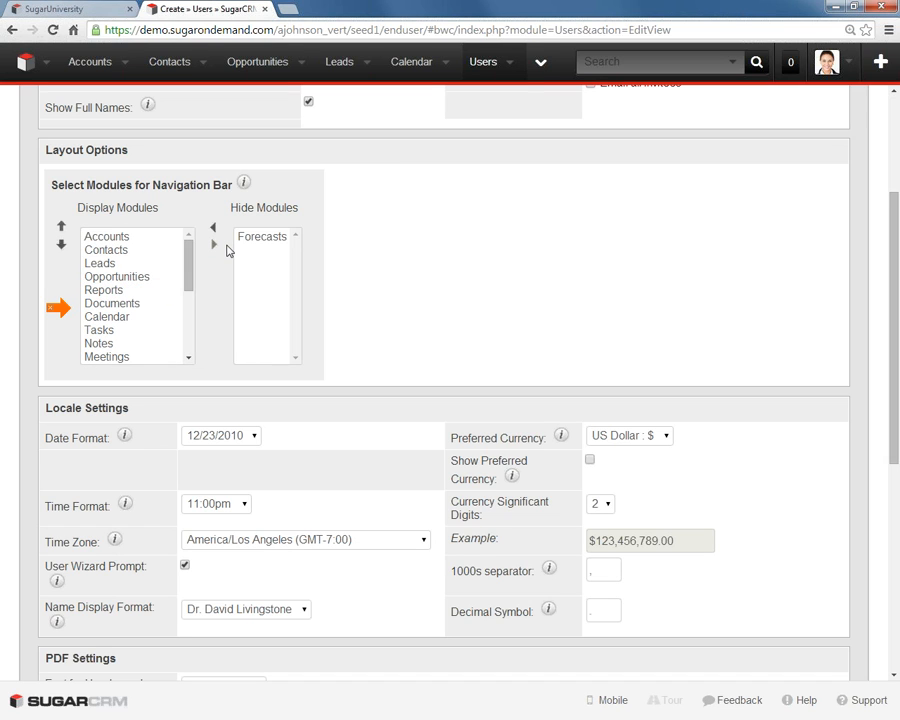
left_click(256, 238)
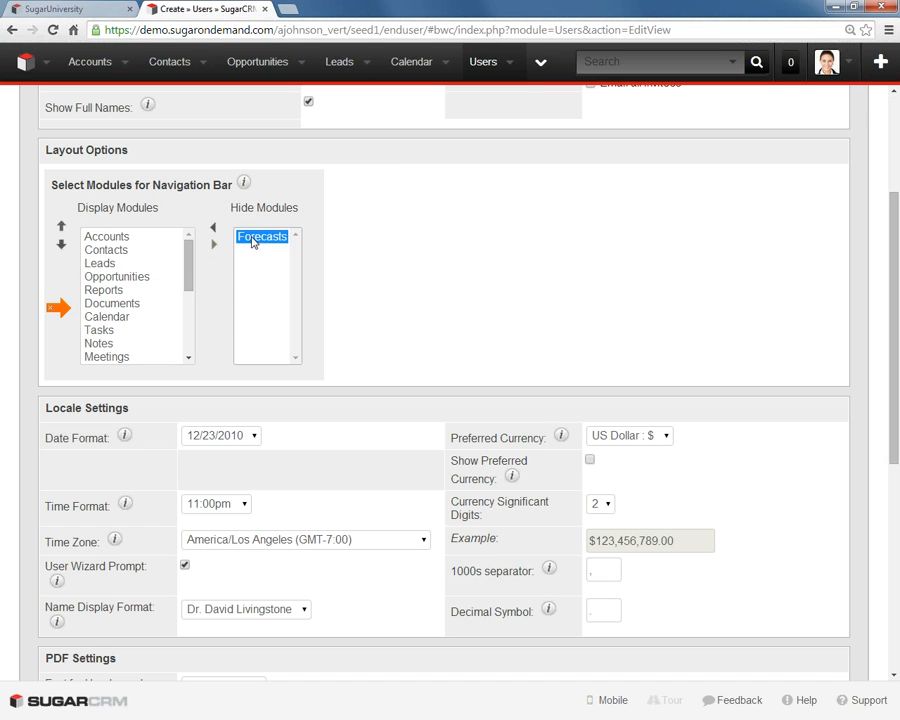
left_click(213, 230)
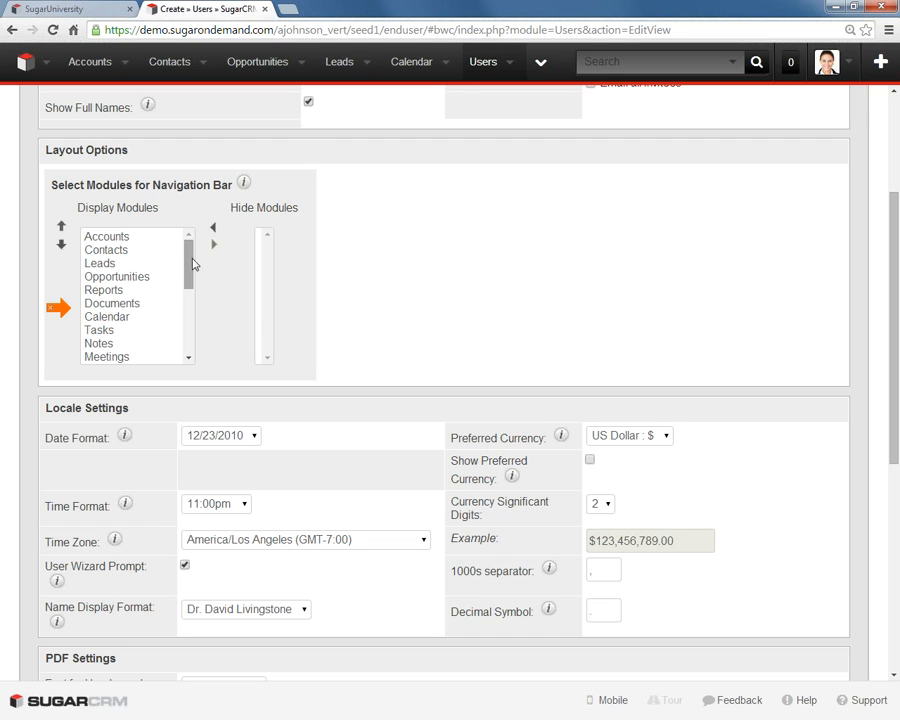
- Move the Forecasts module up from the end of the displayed modules to above Cases
left_click_drag(190, 262, 153, 355)
left_click(153, 355)
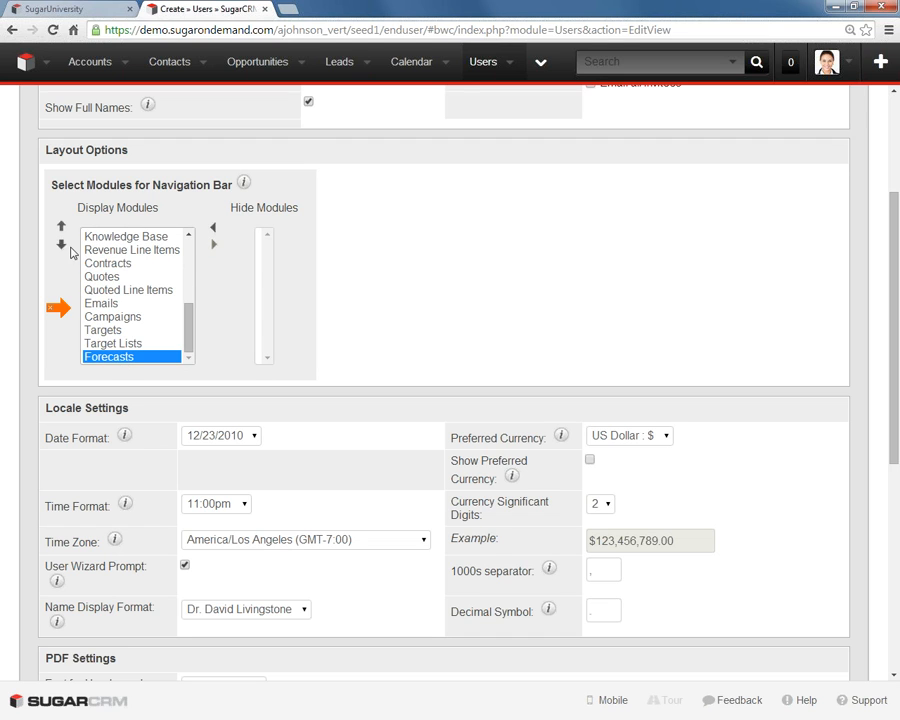
left_click(61, 227)
double_click(61, 227)
double_click(61, 227)
double_click(61, 227)
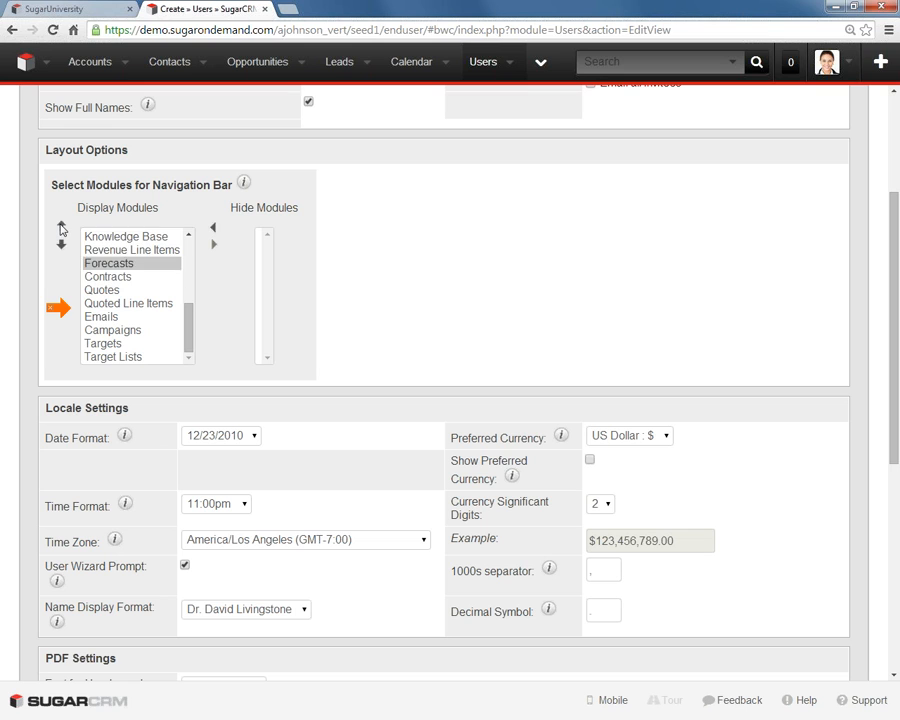
double_click(61, 227)
left_click(61, 227)
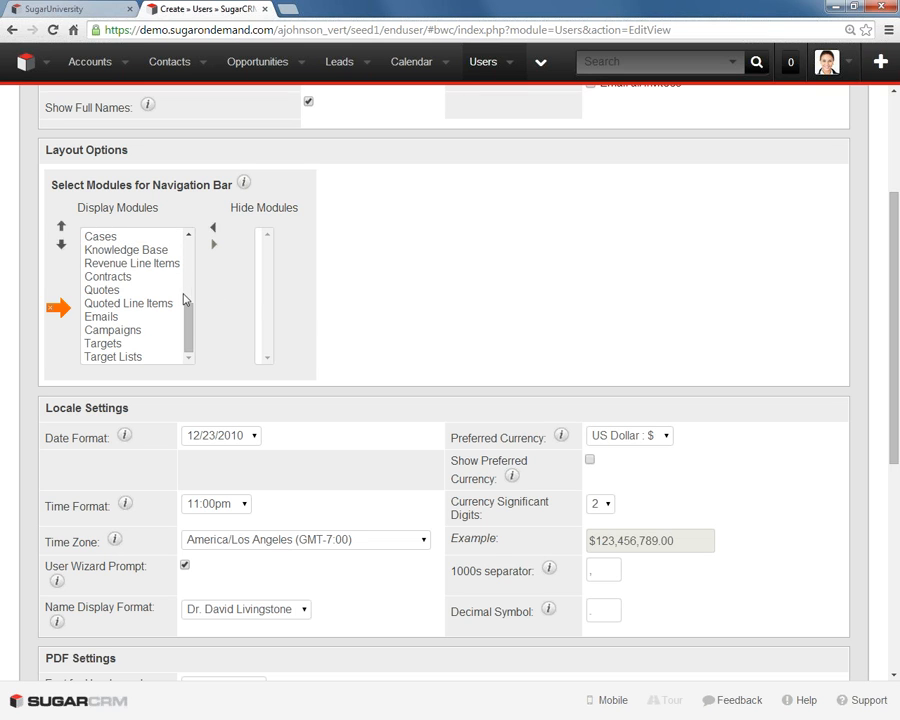
left_click_drag(187, 304, 212, 256)
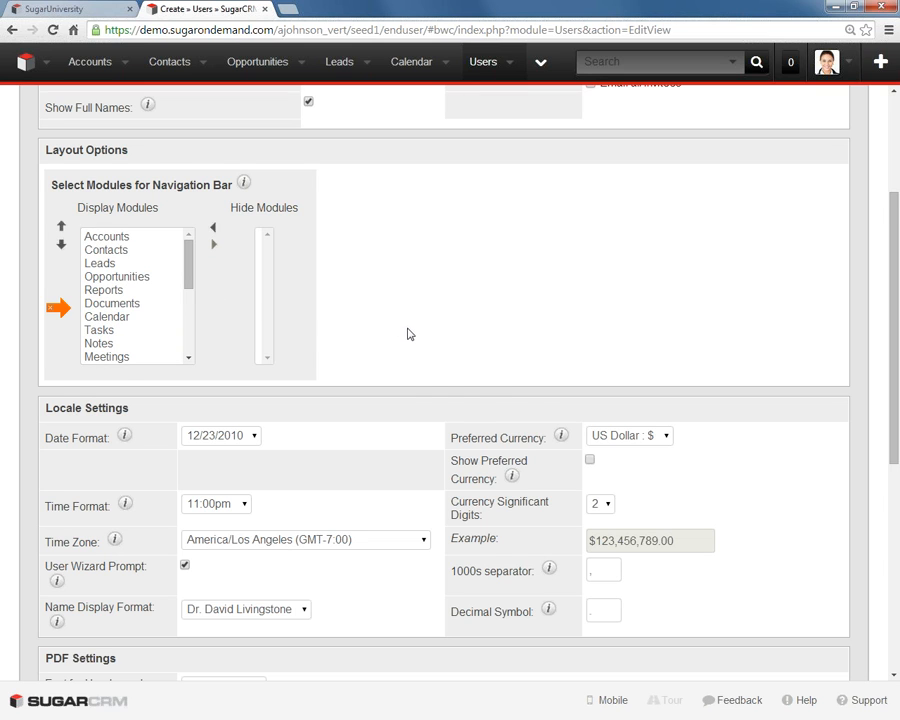
- Set the user's time zone to America/Chicago (GMT-5:00) and the preferred currency to Euro
scroll(406, 331, "down", 3)
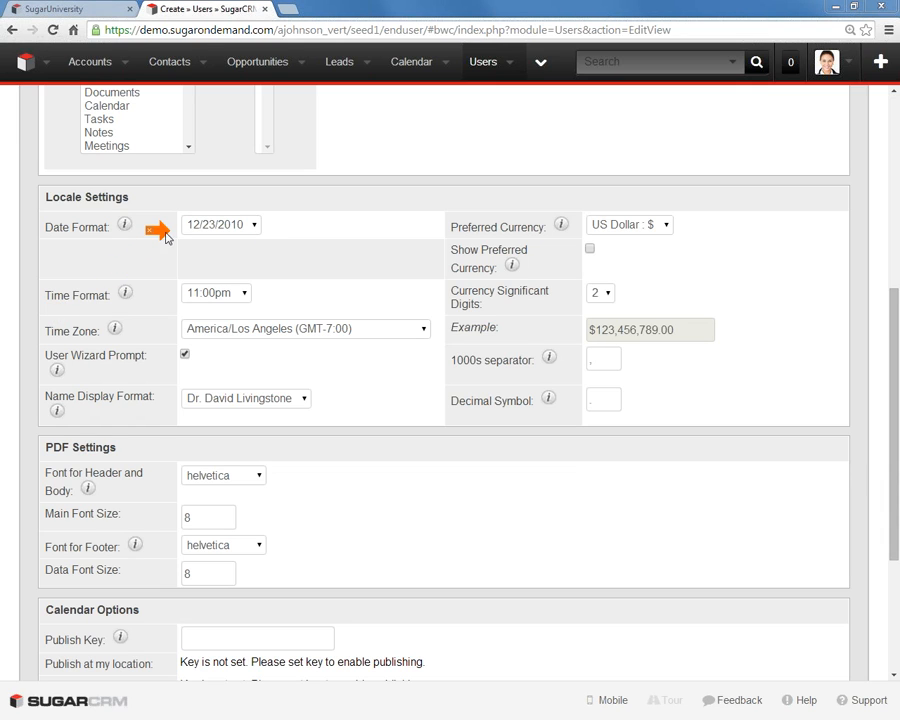
left_click(239, 333)
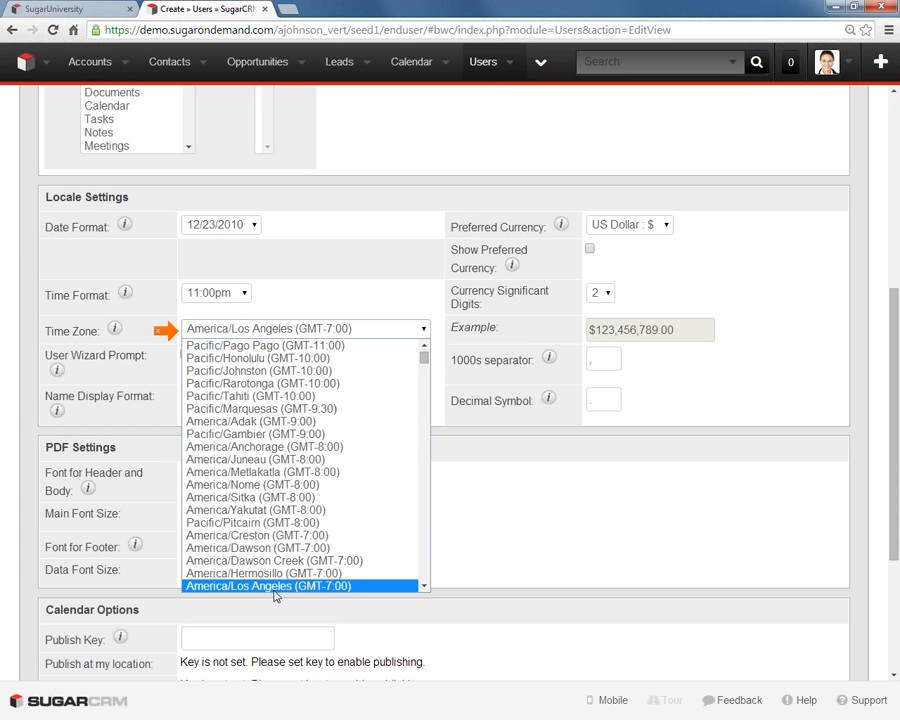
scroll(270, 590, "down", 4)
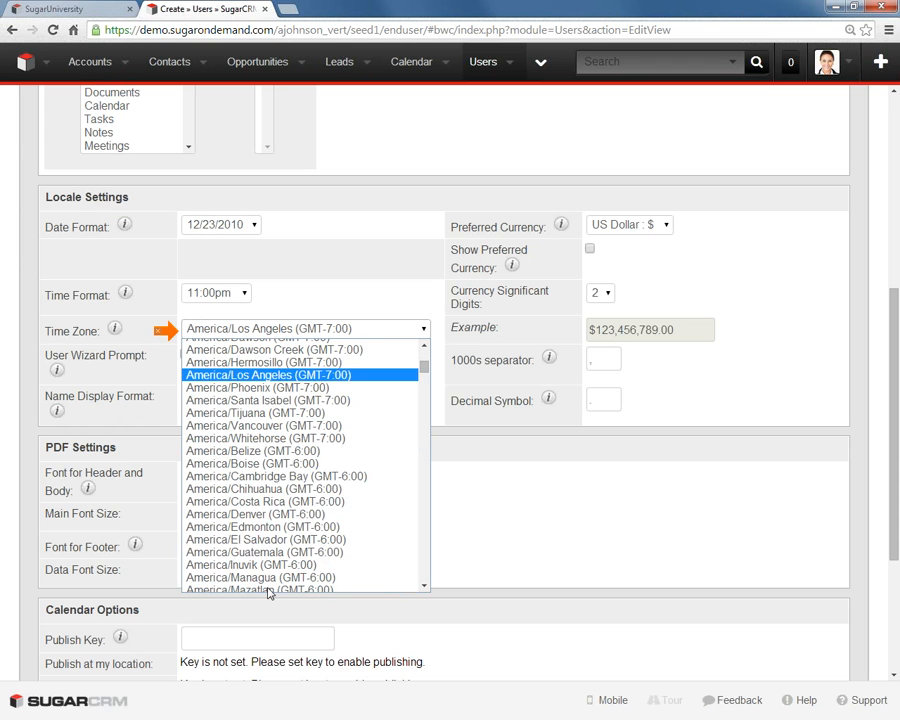
scroll(268, 590, "down", 4)
scroll(268, 590, "down", 2)
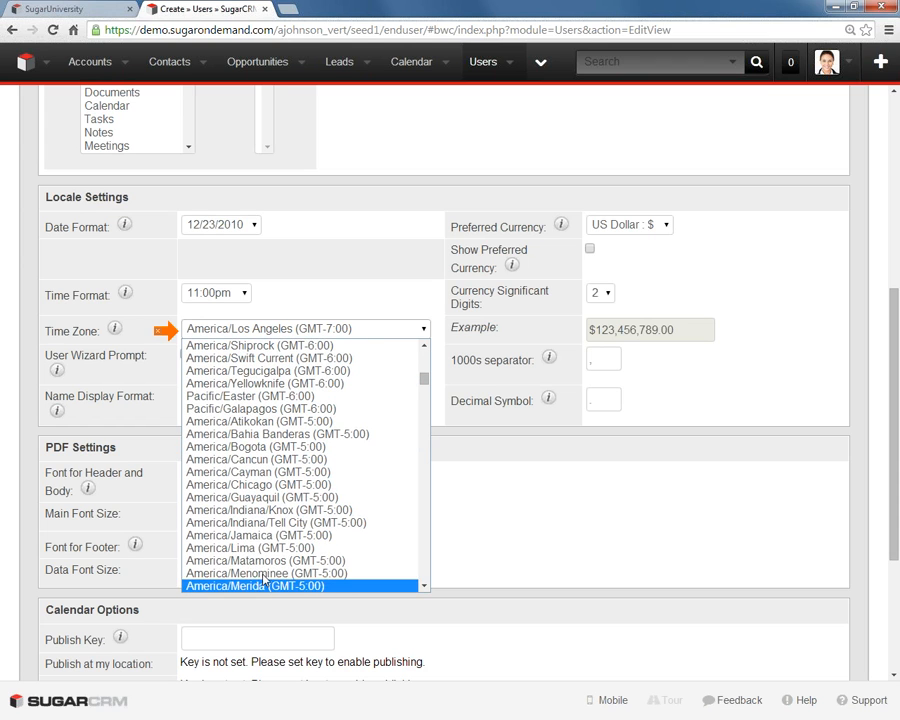
left_click(257, 485)
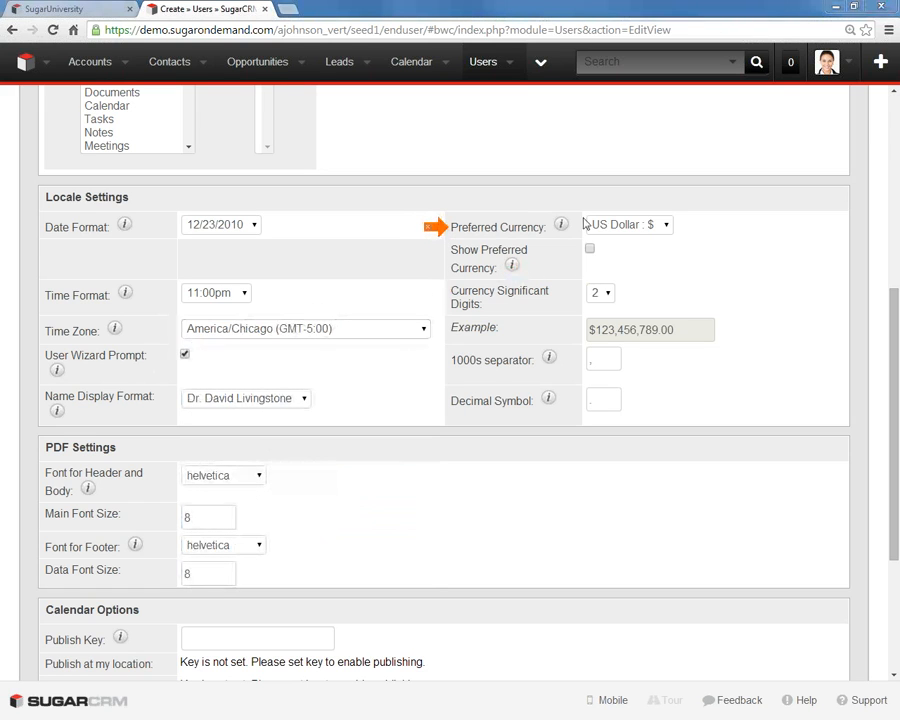
left_click(621, 226)
left_click(614, 256)
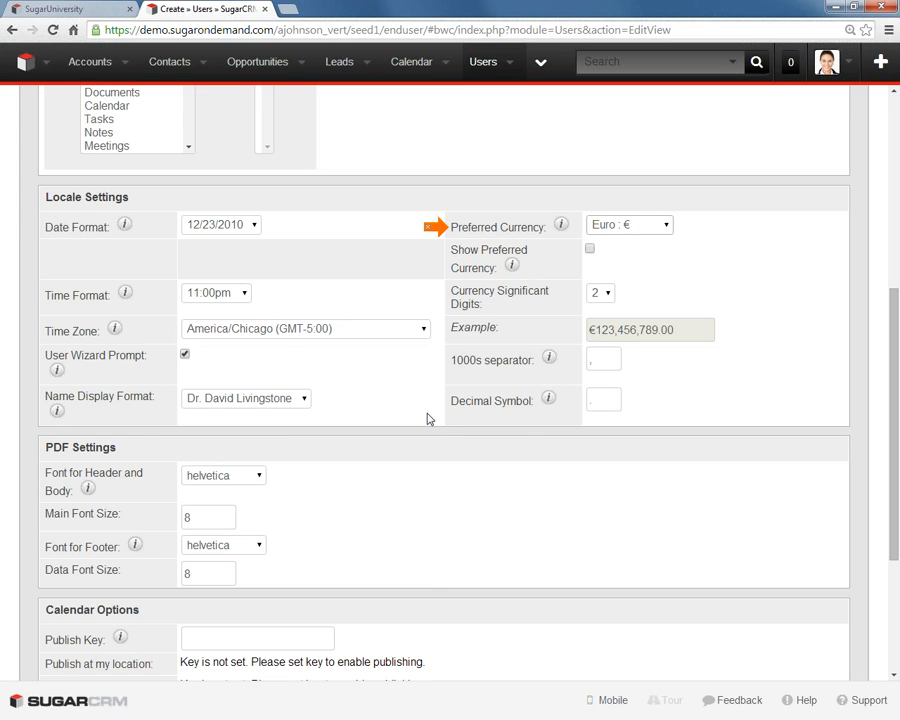
- Save the new user, dismiss the password notice and open the list of all users
scroll(427, 418, "up", 2)
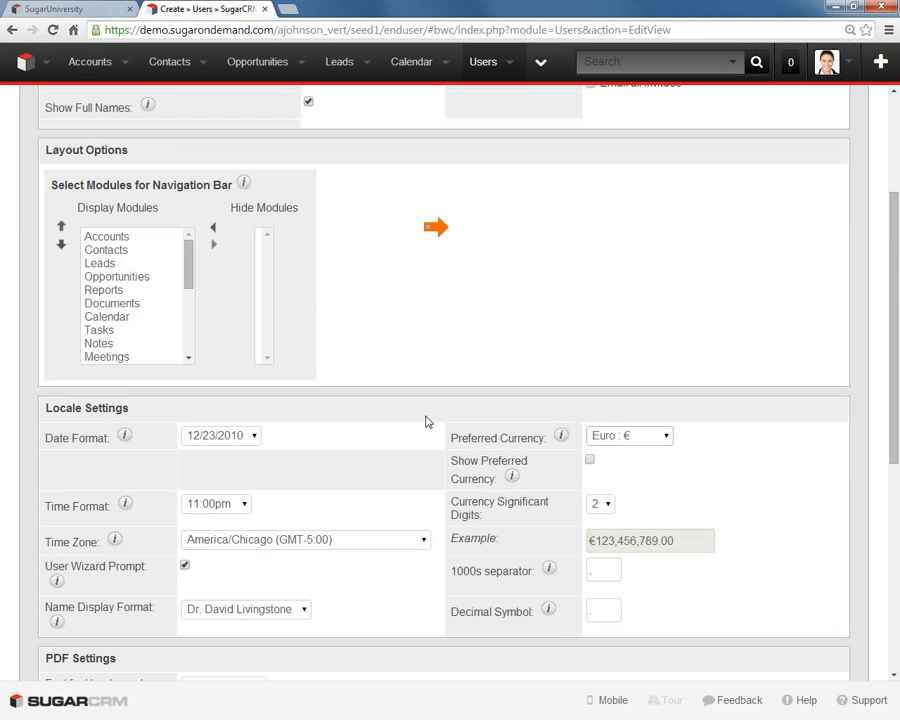
scroll(427, 421, "up", 2)
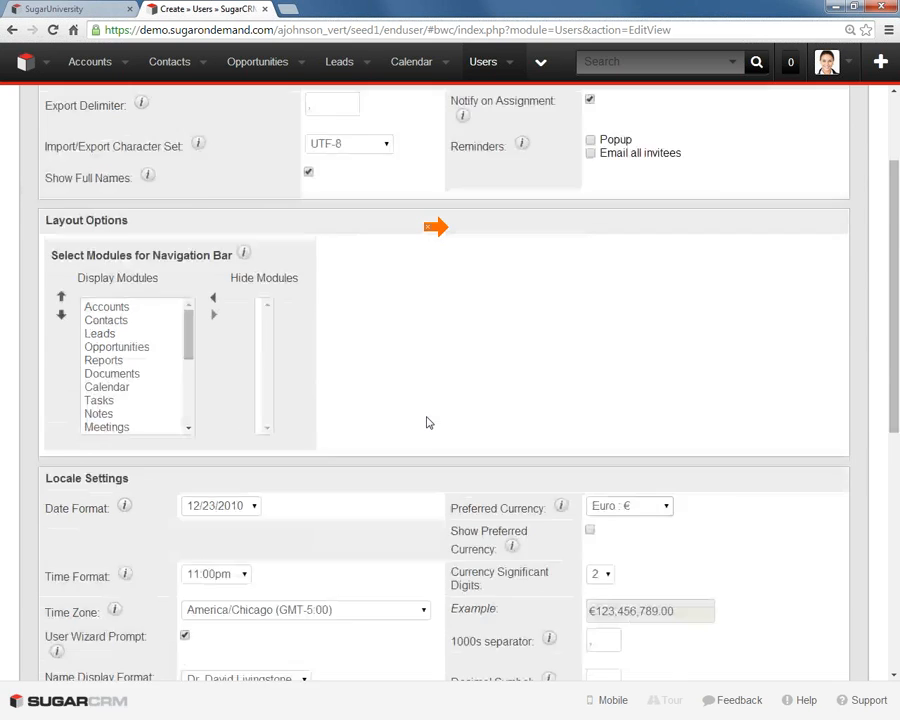
left_click(45, 155)
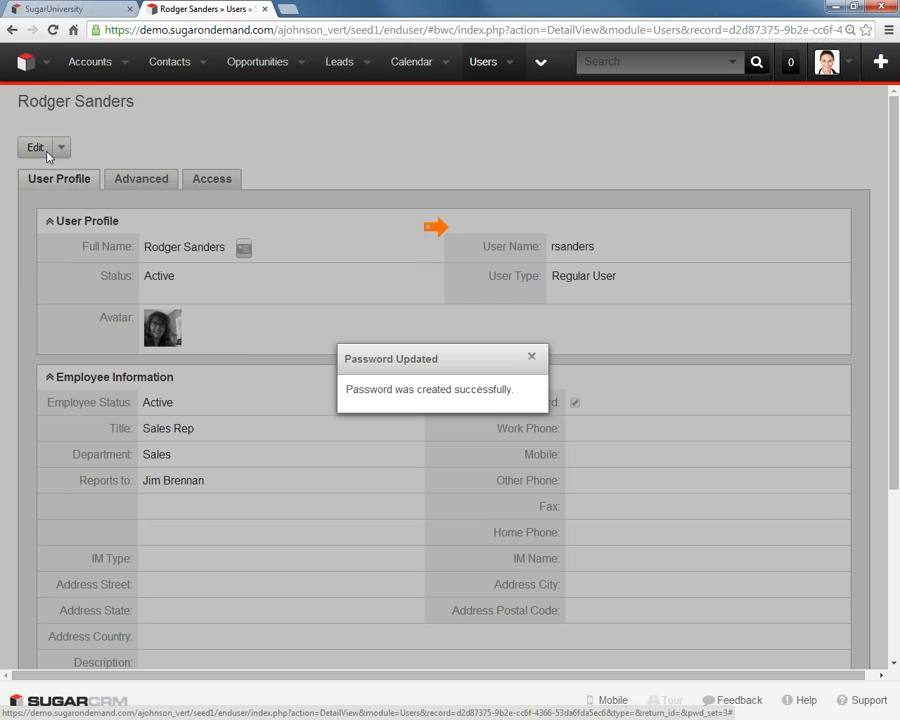
left_click(532, 358)
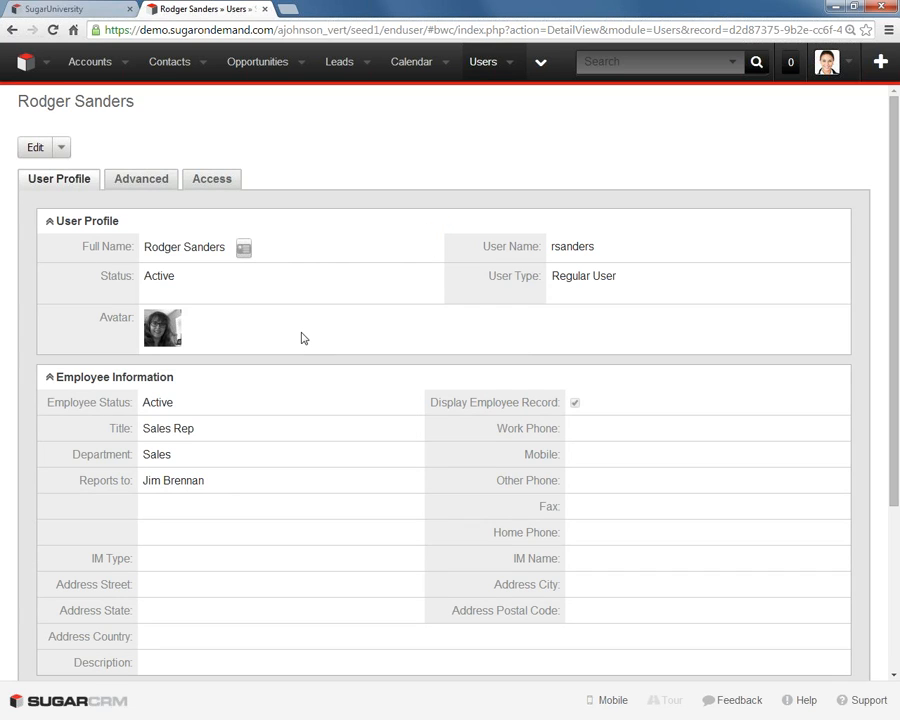
left_click(485, 63)
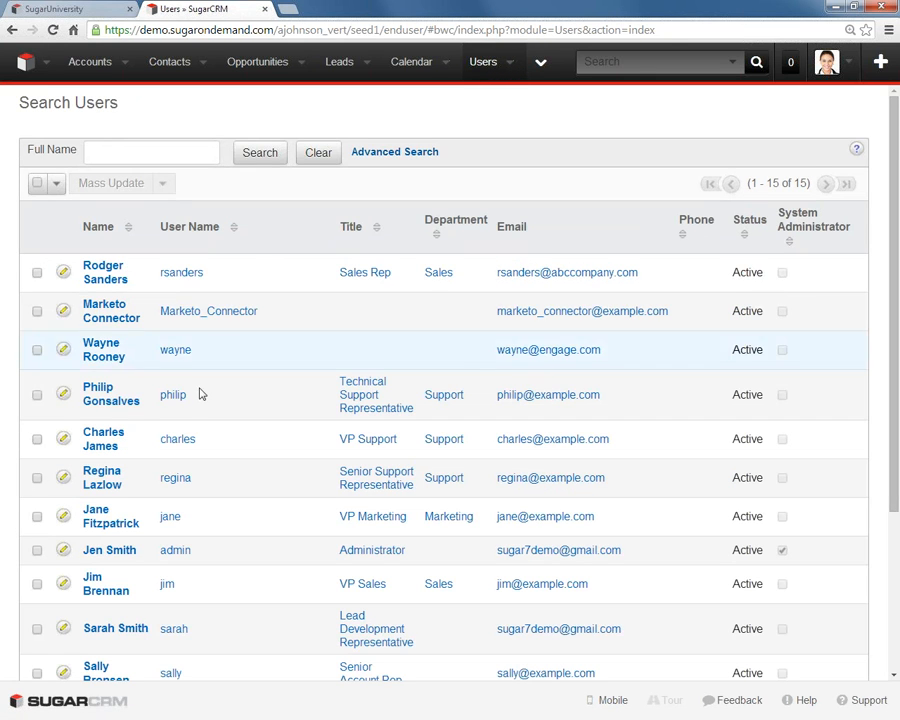
- Set the Sales Manager East user's status to Inactive, save the record and agree to reassign the user's records
scroll(106, 530, "down", 3)
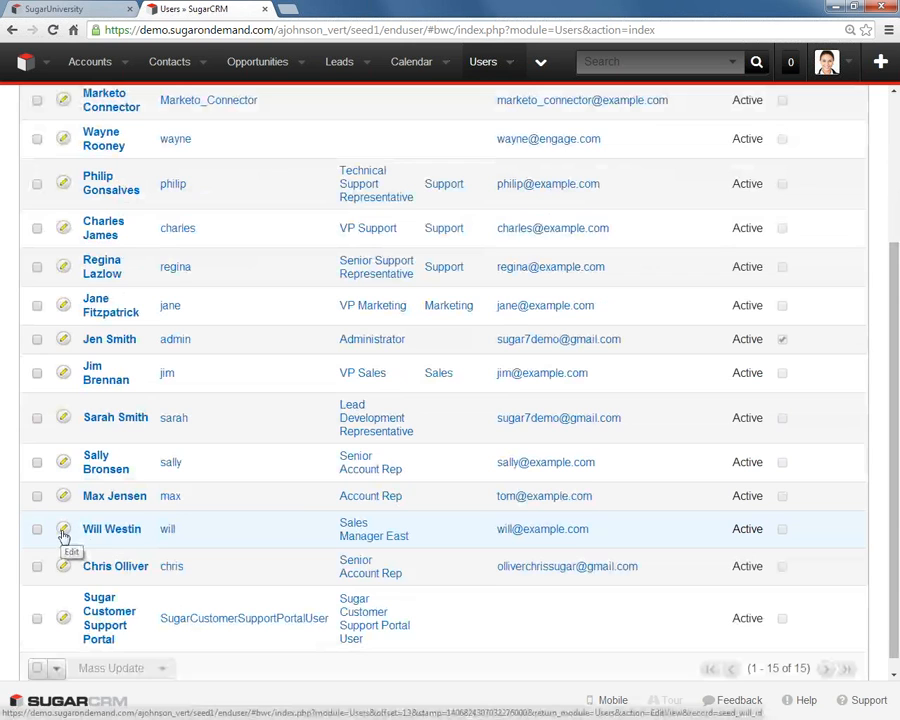
left_click(62, 531)
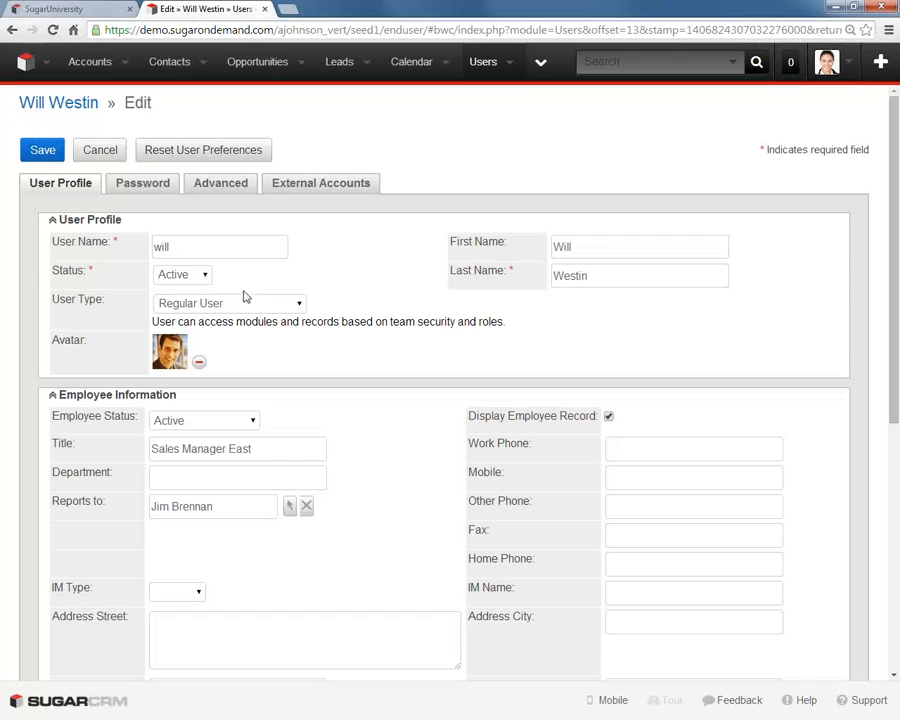
left_click(205, 277)
left_click(189, 313)
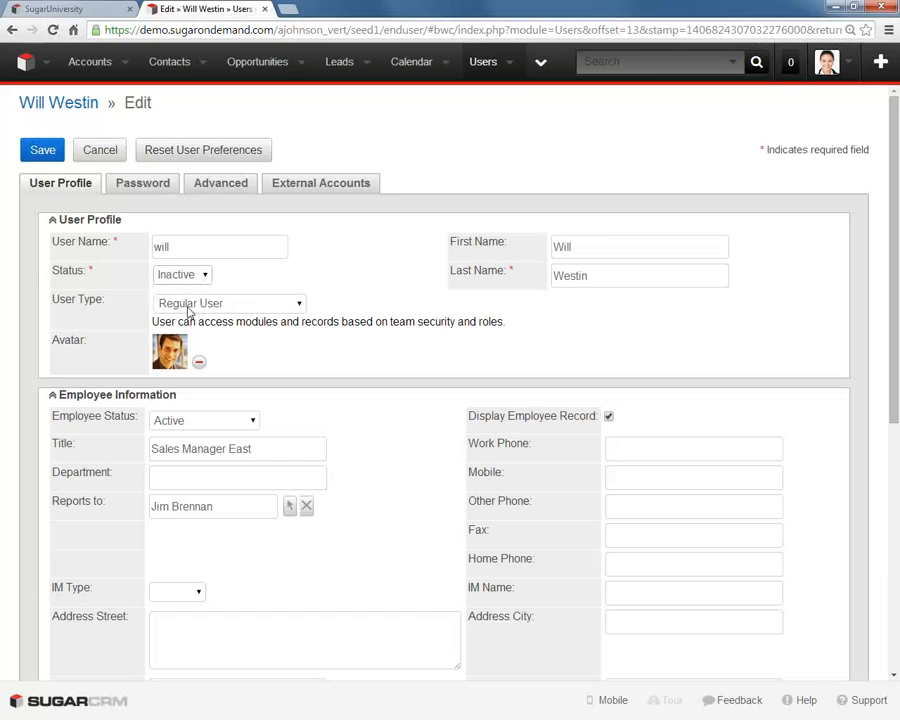
left_click(41, 155)
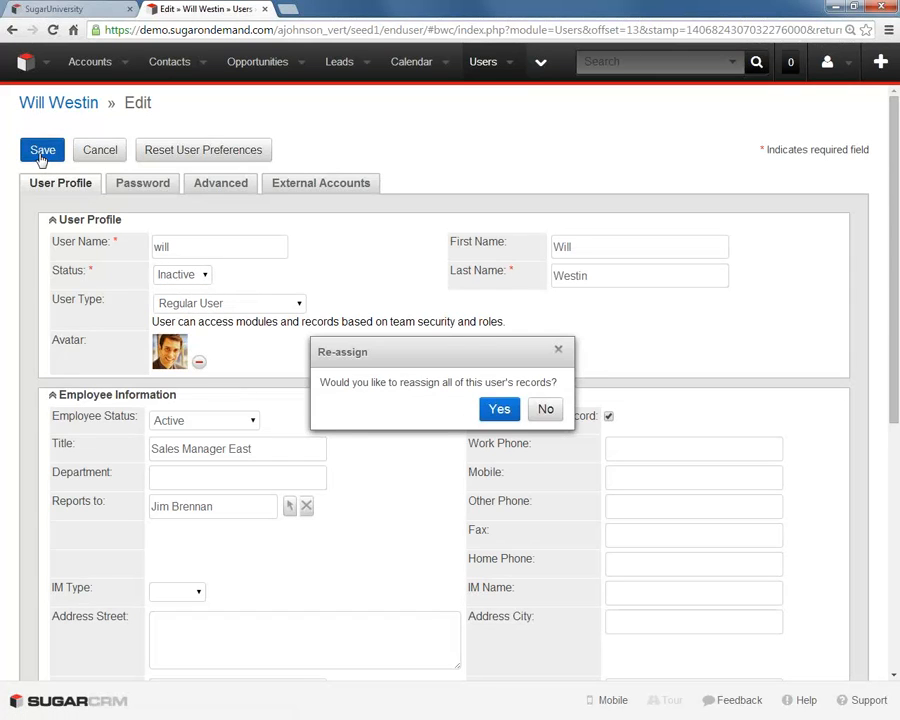
left_click(504, 410)
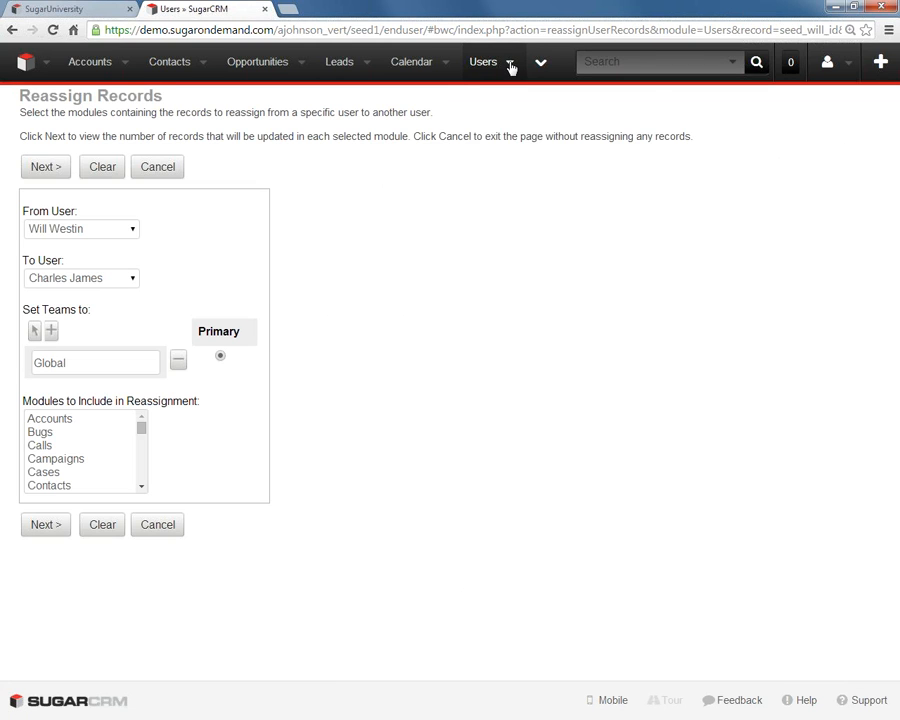
- Choose the new Sales Rep user from the Sales department as the recipient of the reassigned records
left_click(509, 63)
left_click(84, 282)
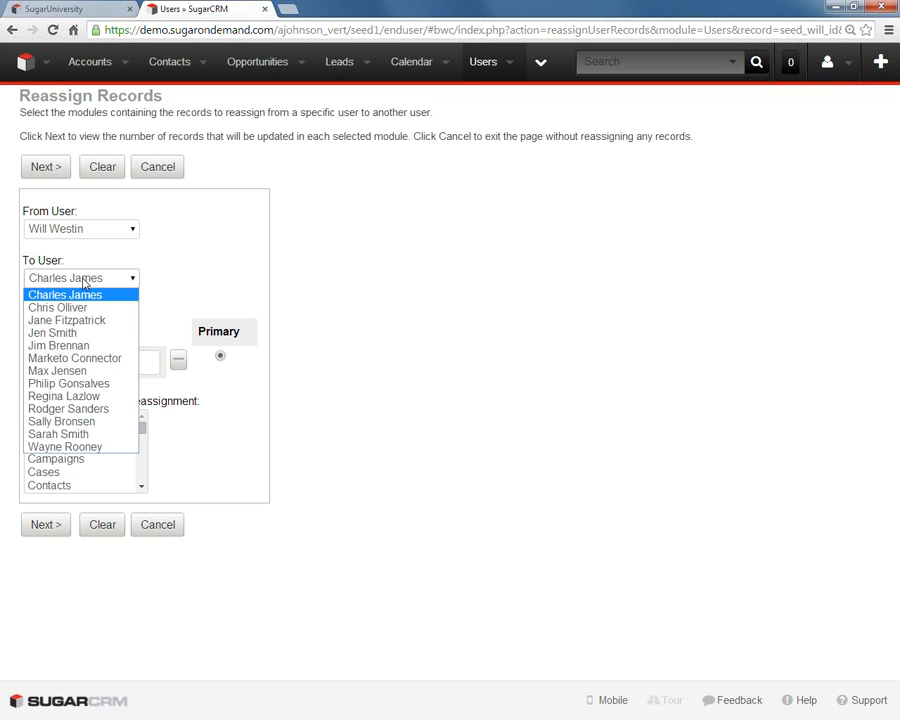
left_click(107, 417)
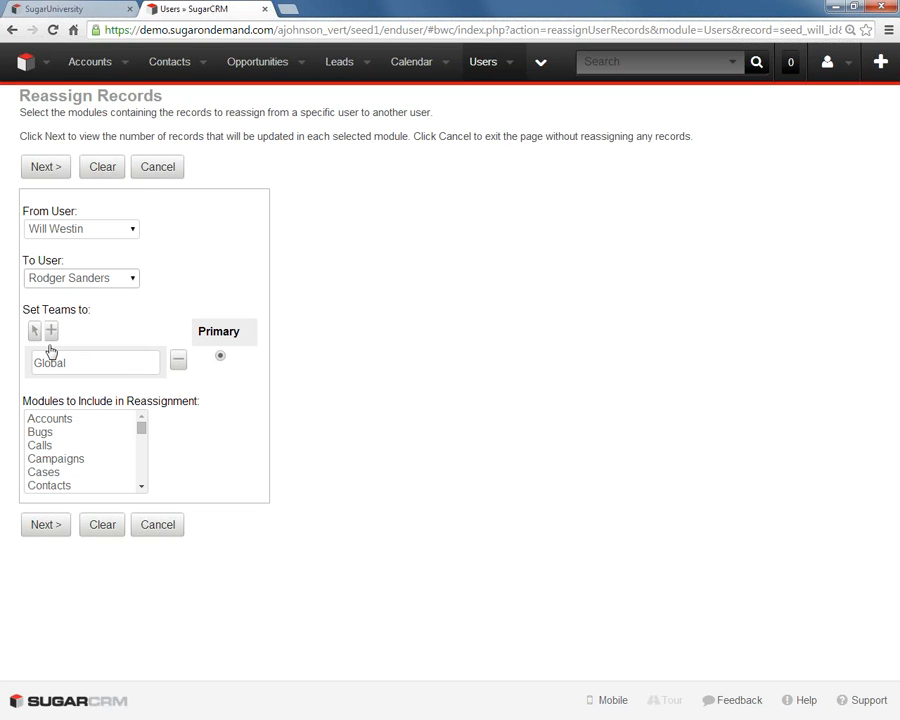
- Include every module from Accounts through Tasks in the record reassignment
left_click(62, 420)
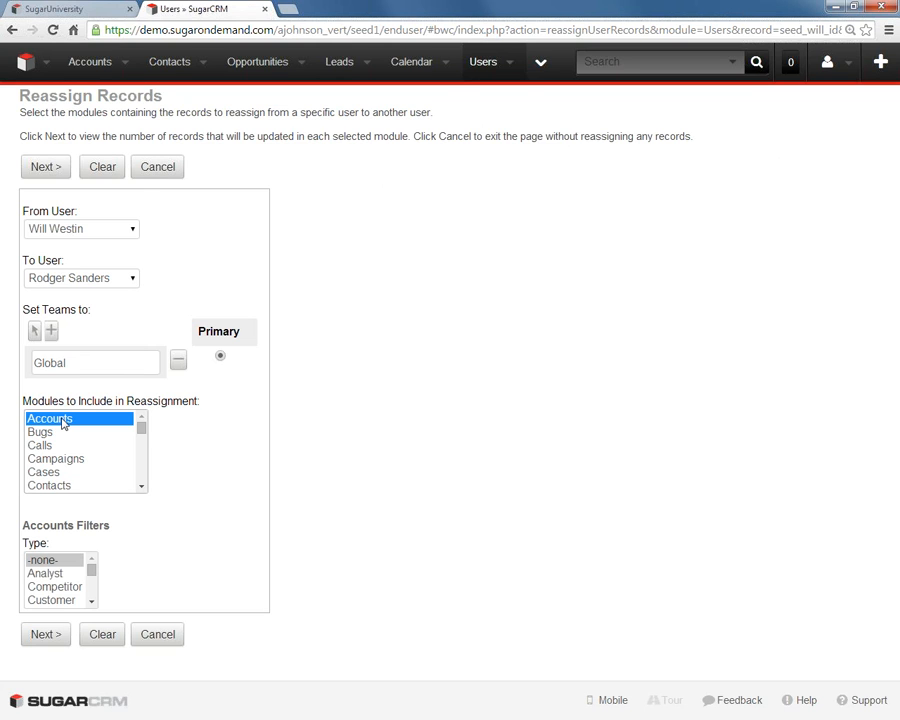
key("shift+Down")
key("shift+Down")
key("shift+Down")
key("shift+Down")
key("shift+Down")
key("shift+Down")
key("shift+Down")
key("shift+Down")
key("shift+Down")
key("shift+Down")
key("shift+Down")
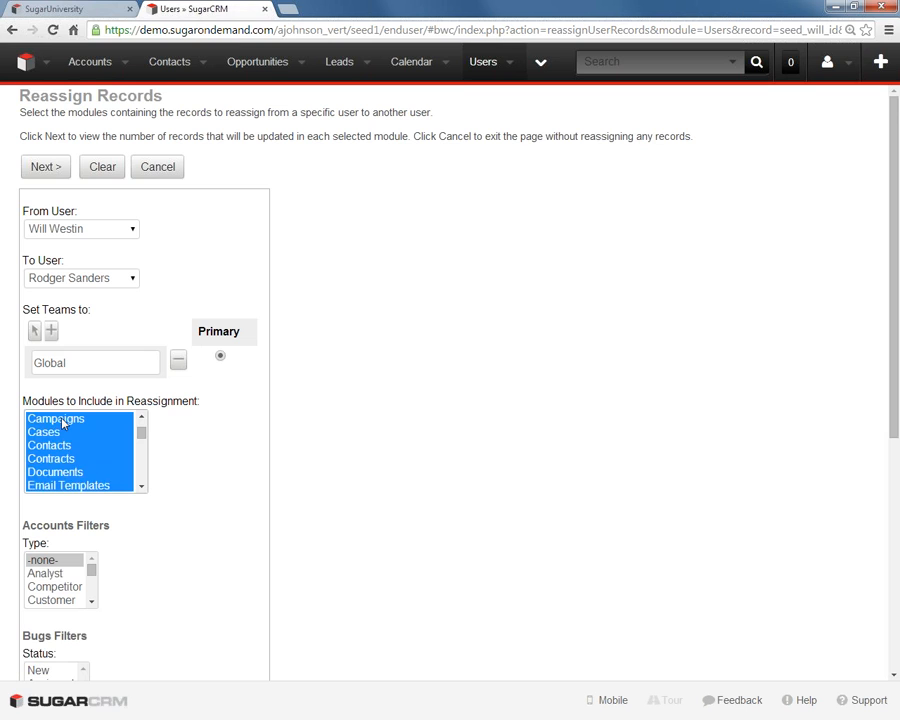
key("shift+Down")
key("shift+Down")
key("shift+Down")
key("shift+Down")
key("shift+Down")
key("shift+Down")
key("shift+Down")
key("shift+Down")
key("shift+Down")
key("shift+Down")
key("shift+Down")
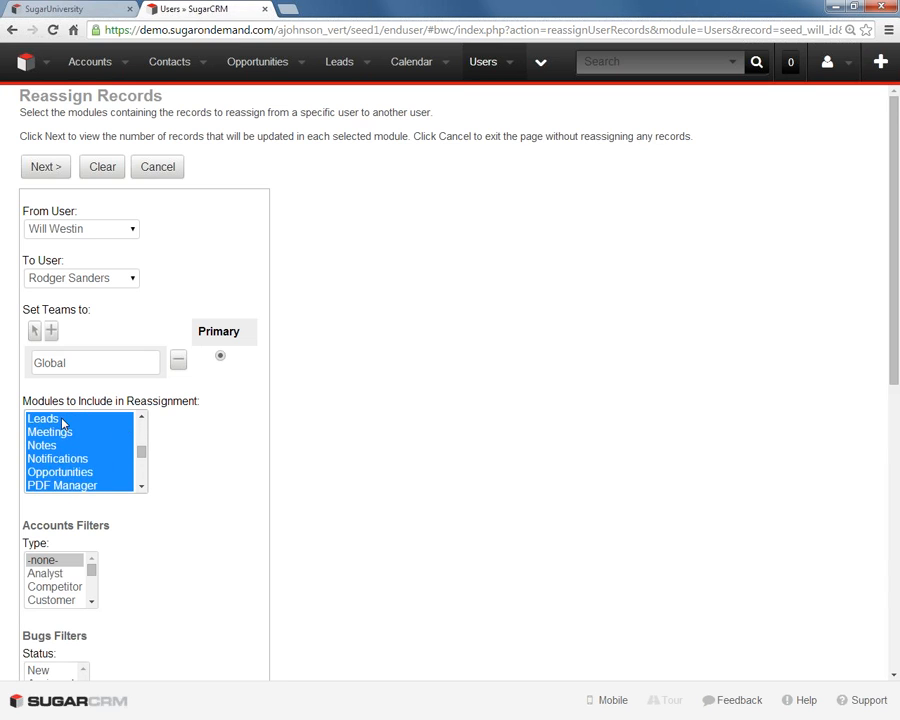
key("shift+Down")
key("shift+Down")
key("shift+Down")
key("shift+Down")
key("shift+Down")
key("shift+Down")
key("shift+Down")
key("shift+Down")
key("shift+Down")
key("shift+Down")
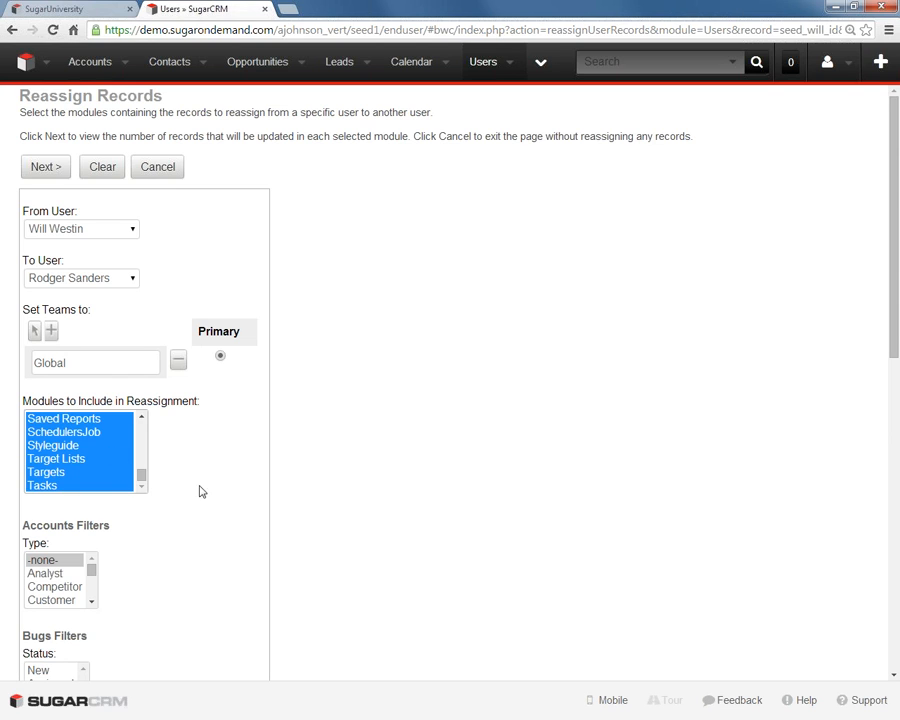
left_click(228, 590)
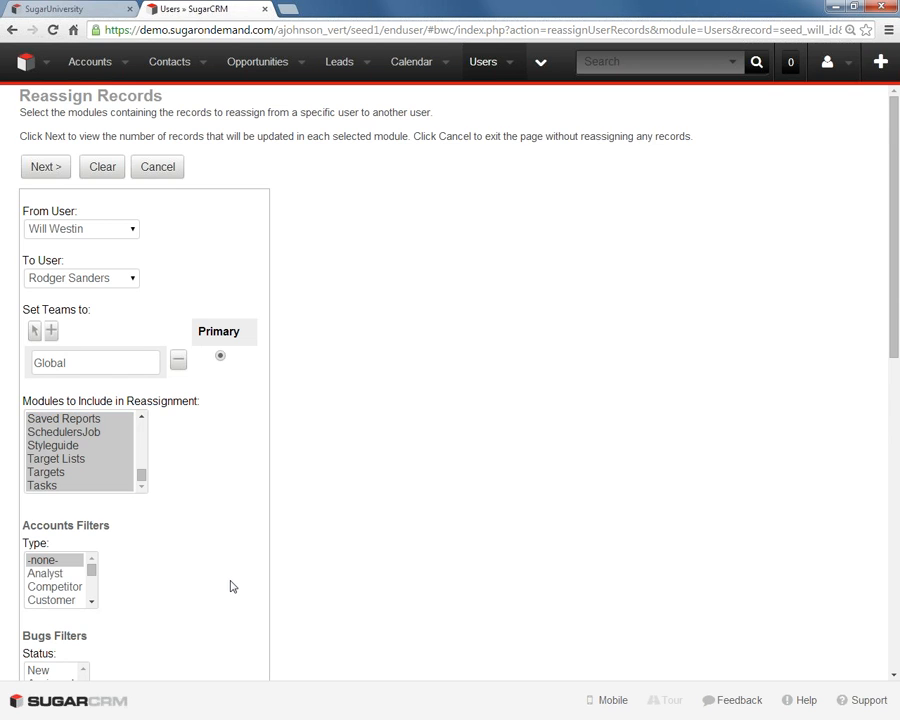
- Filter the reassignment to calls with status Planned and bugs with status New or Assigned
scroll(228, 590, "down", 4)
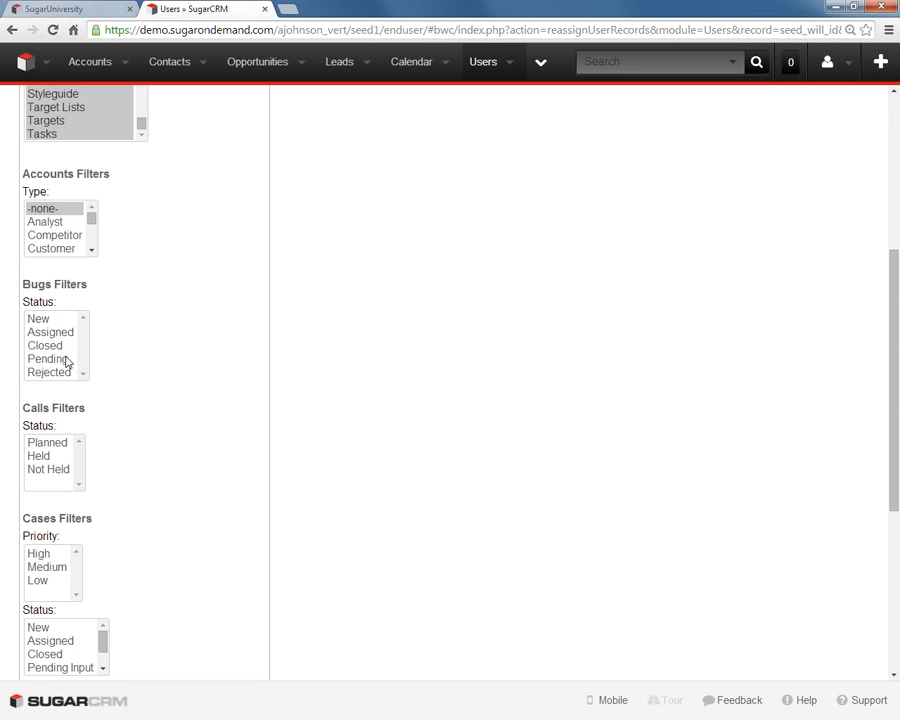
left_click(58, 443)
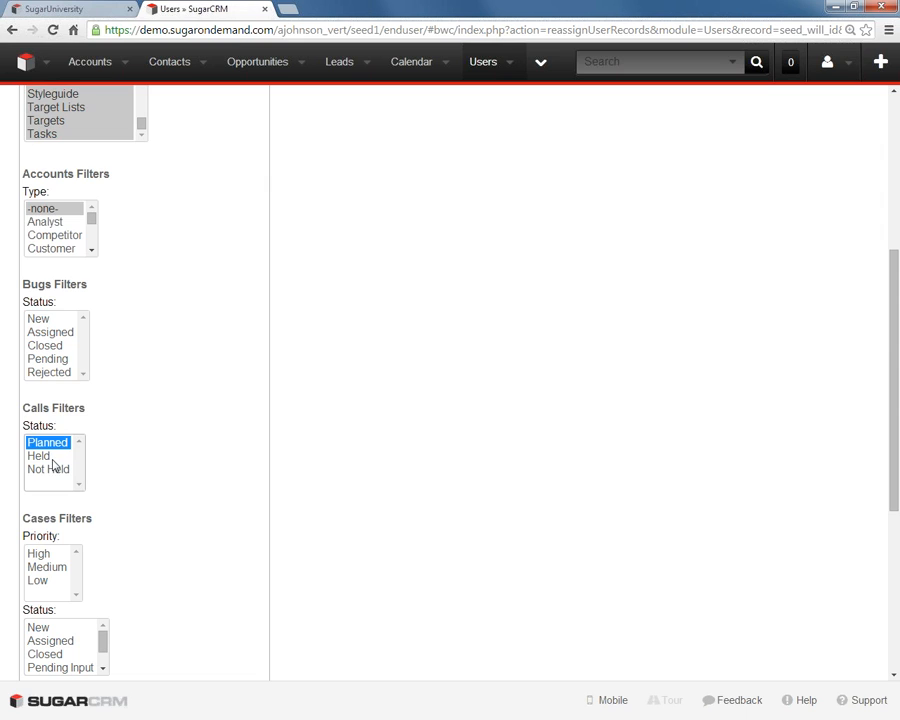
left_click(44, 321)
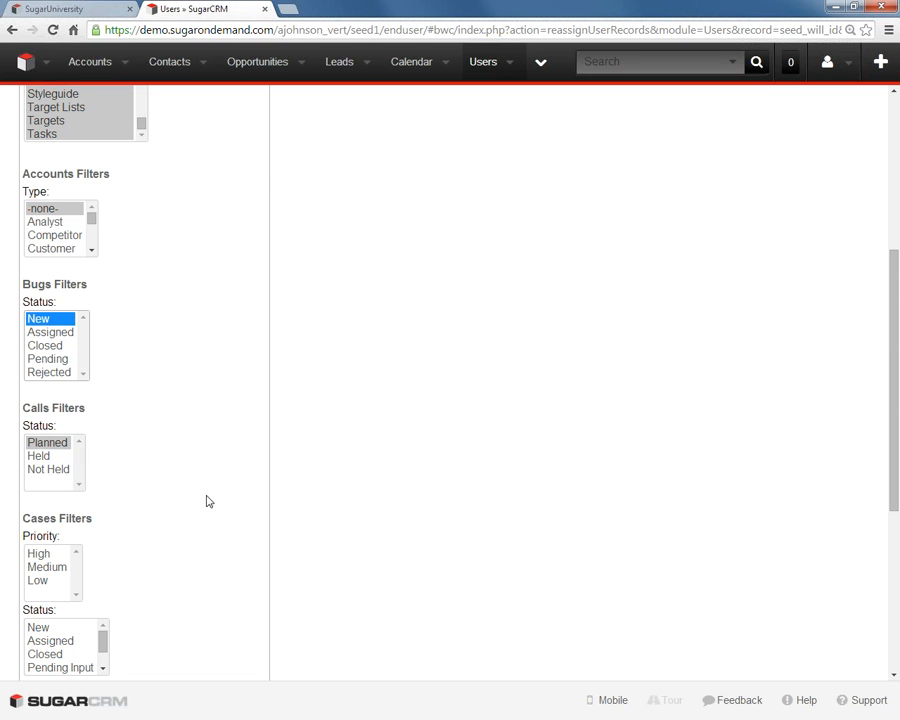
left_click(57, 332, "ctrl")
left_click(218, 428)
- Filter the reassigned cases to the statuses New and Assigned
scroll(215, 470, "down", 3)
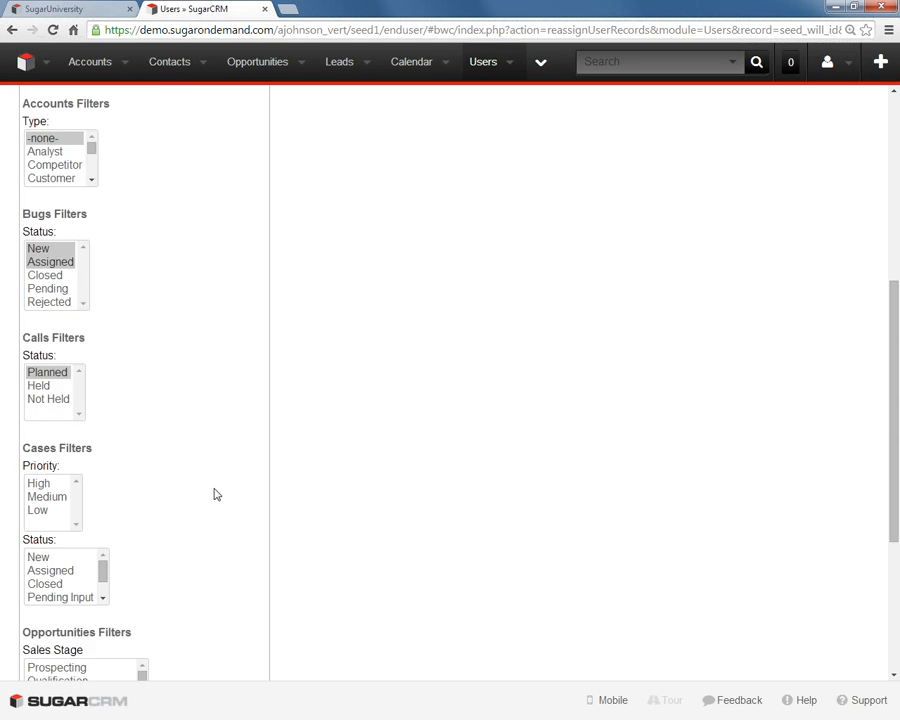
left_click(38, 487)
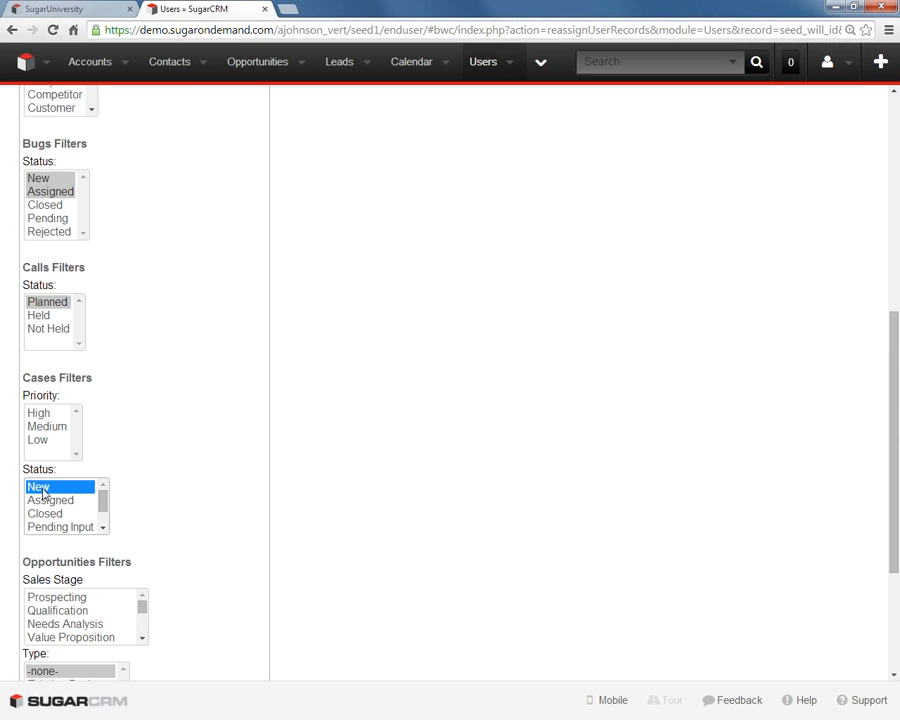
left_click(52, 500, "ctrl")
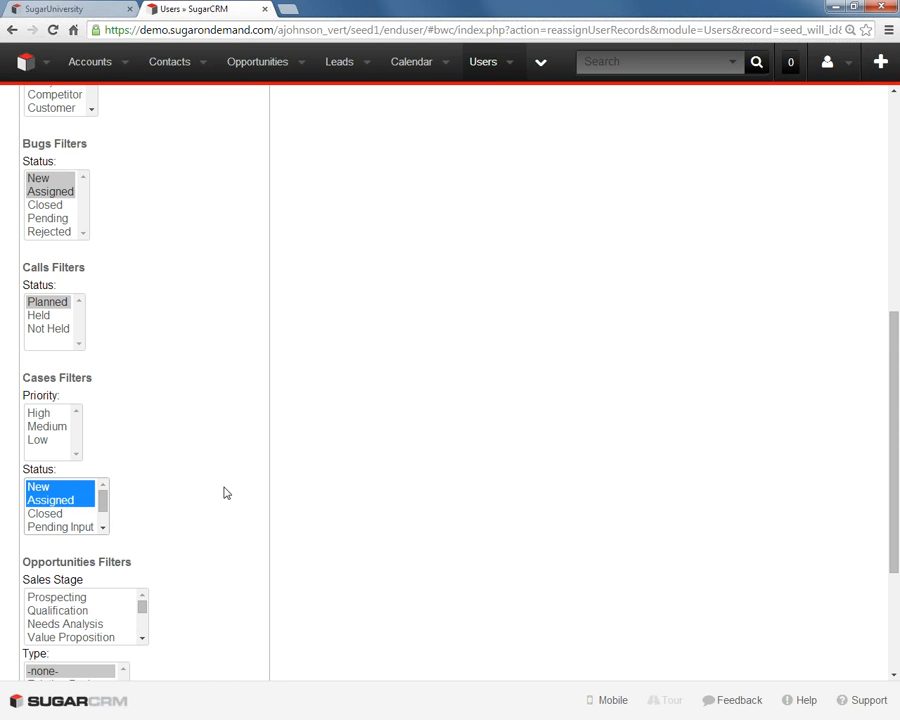
left_click(222, 497)
- Filter the reassigned tasks to Not Started and In Progress, and continue to the assessment of affected records
scroll(218, 498, "down", 3)
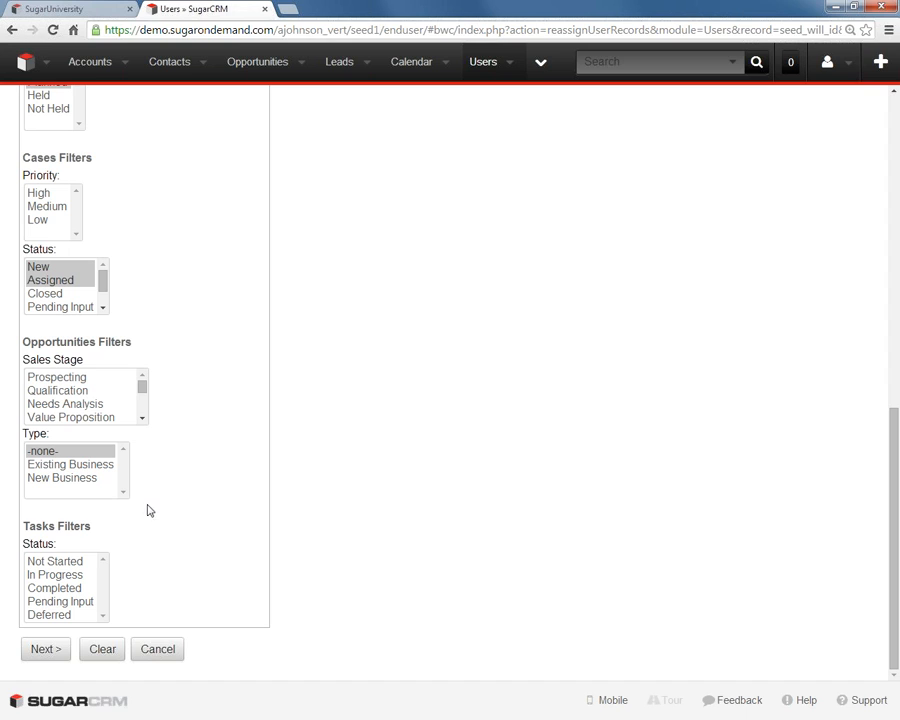
left_click(62, 564)
left_click(60, 575, "ctrl")
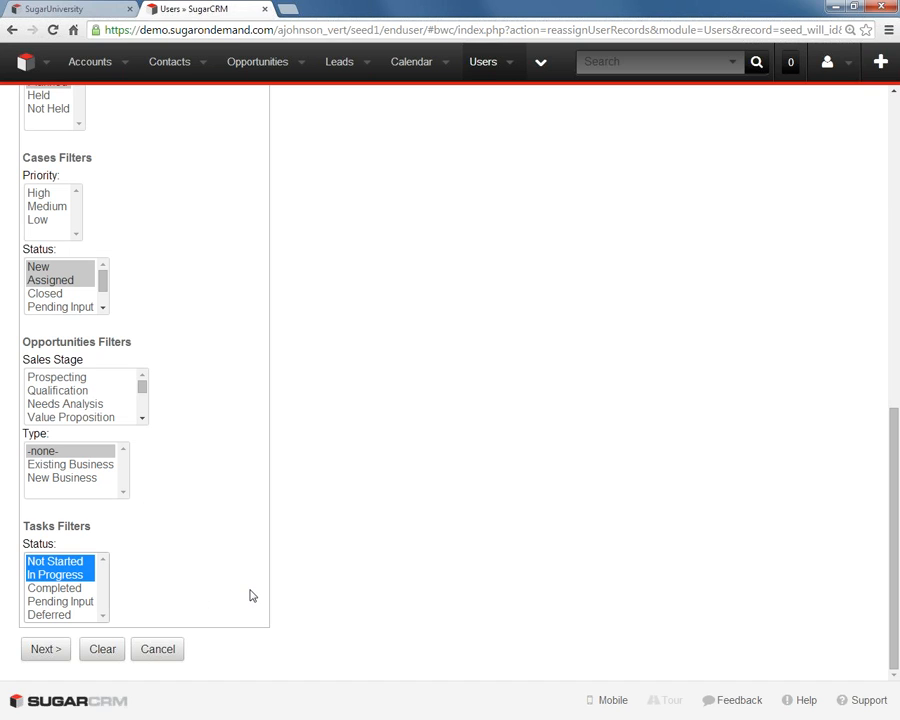
left_click(47, 656)
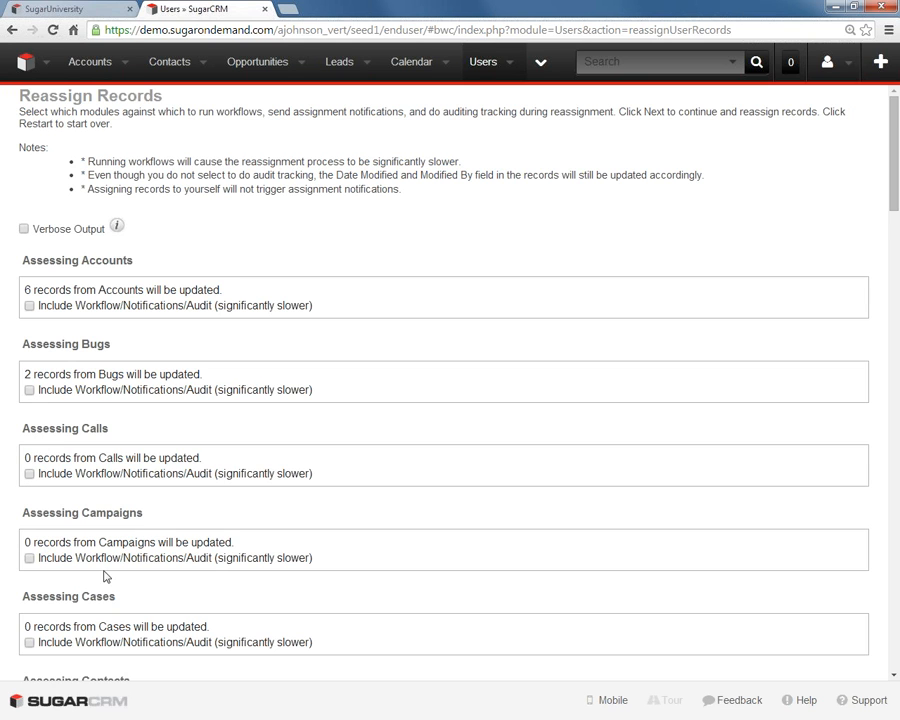
- Review how many records would be updated in each assessed module
scroll(104, 572, "down", 6)
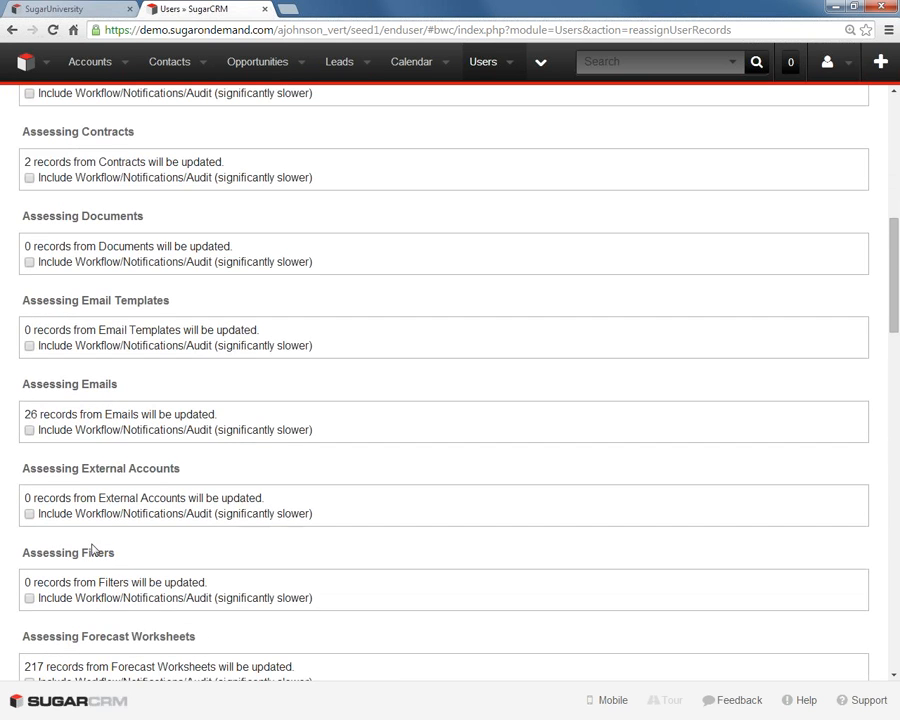
scroll(117, 526, "down", 4)
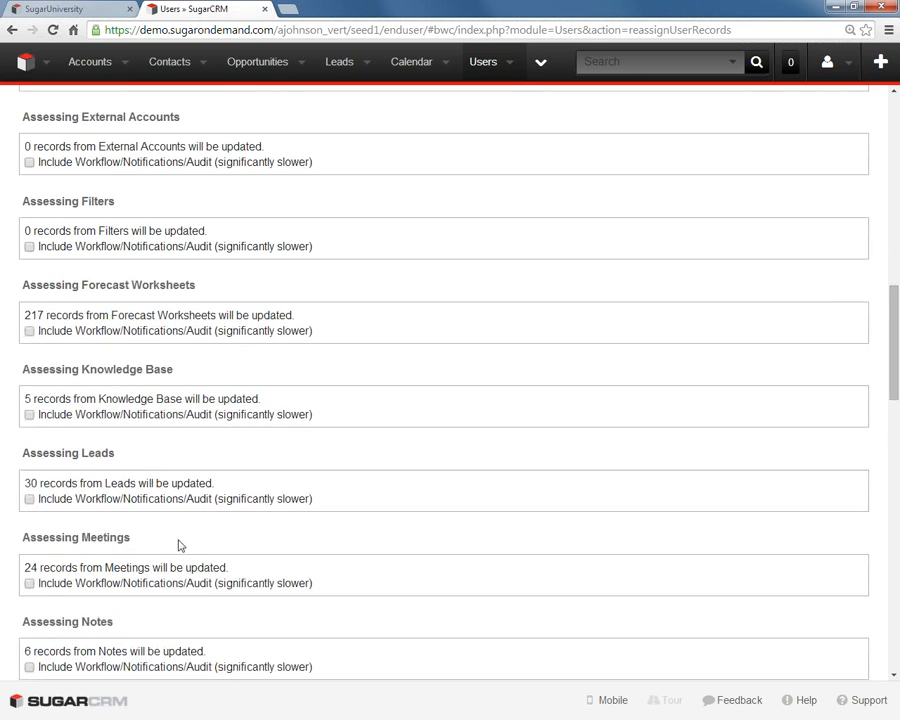
scroll(206, 532, "up", 10)
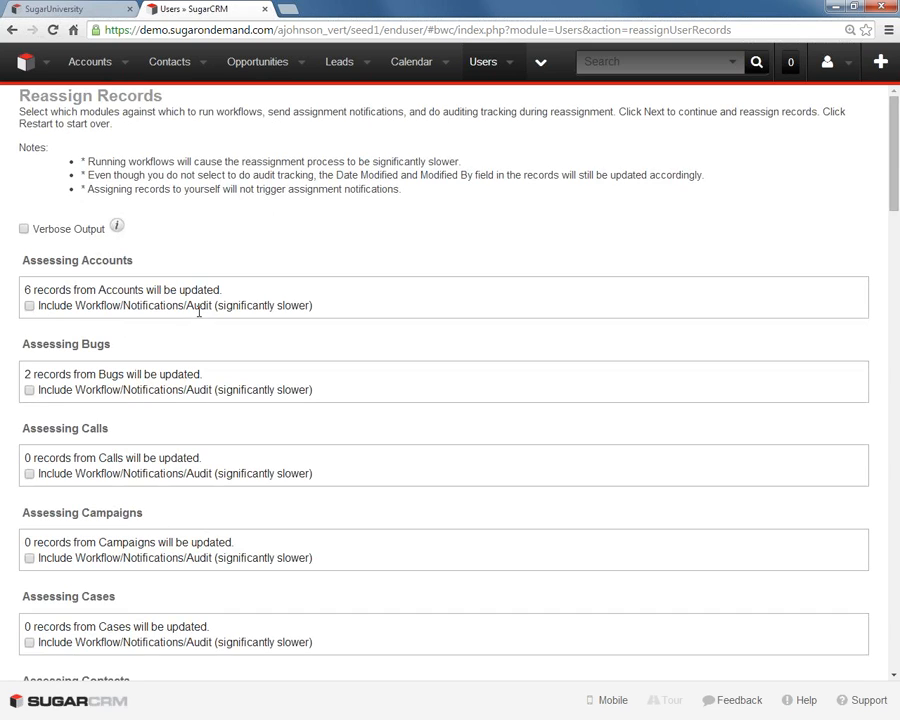
left_click(29, 305)
left_click(29, 390)
left_click(29, 473)
left_click(29, 473)
left_click(29, 390)
- Run the reassignment without workflow, notifications or audit for any module, and review the processing results per module
scroll(158, 426, "down", 11)
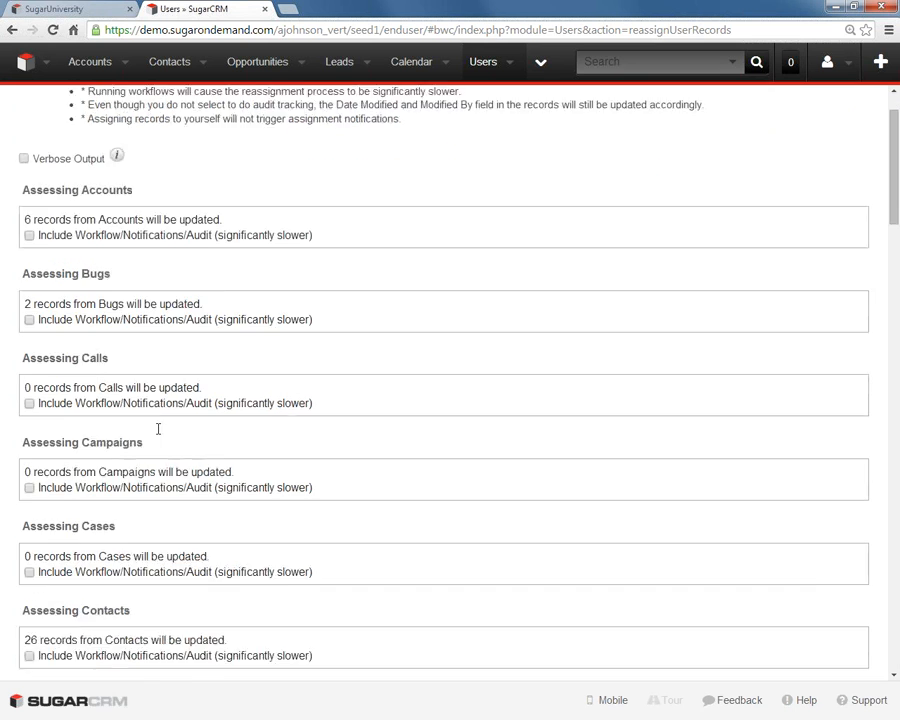
scroll(150, 488, "down", 12)
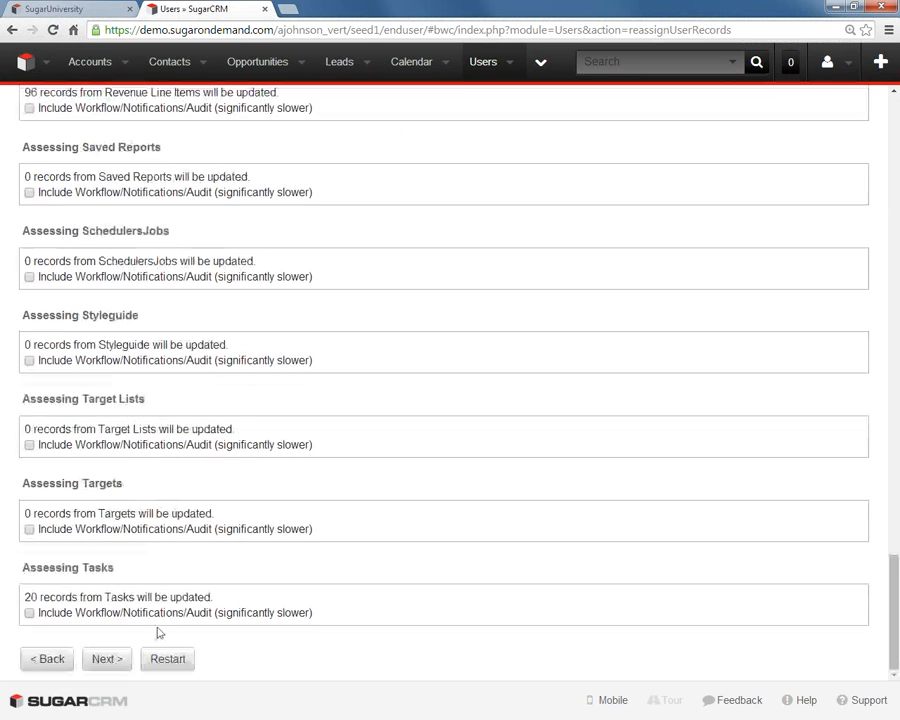
left_click(107, 659)
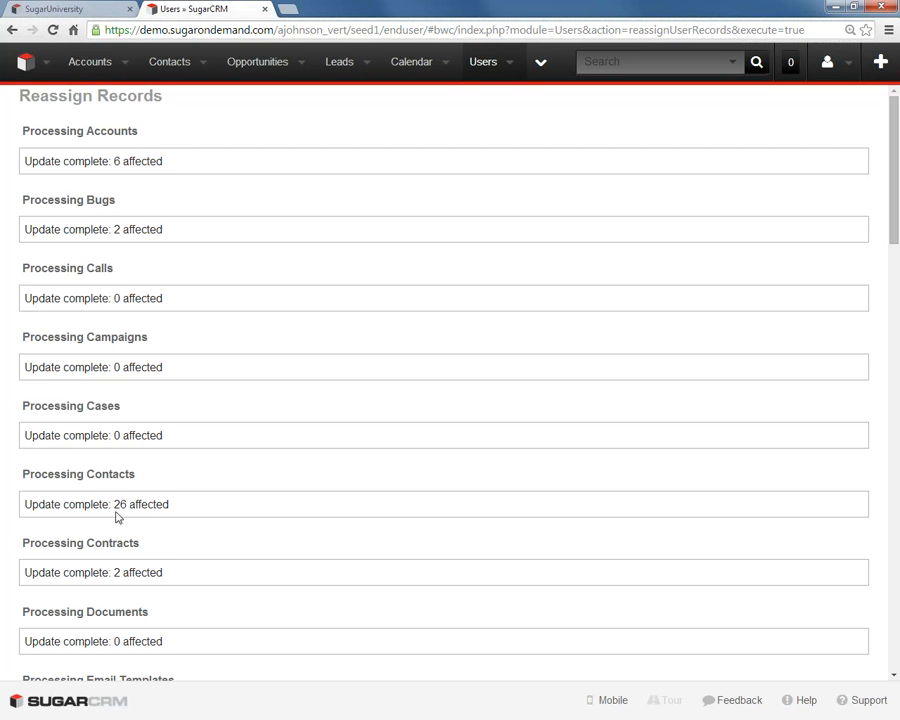
scroll(170, 604, "down", 12)
scroll(173, 611, "down", 5)
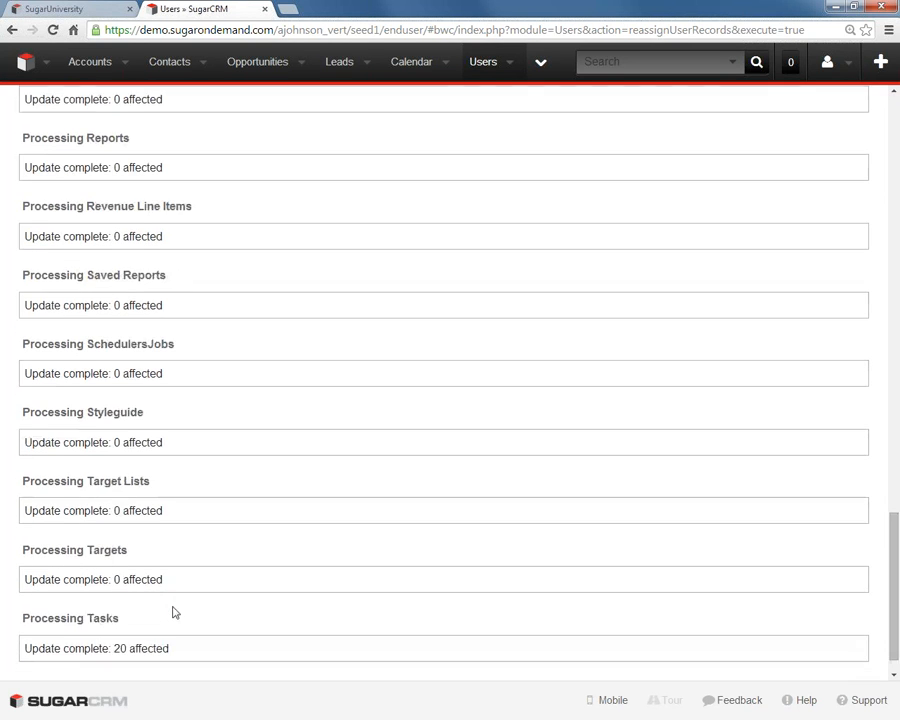
scroll(173, 589, "up", 8)
scroll(173, 585, "up", 5)
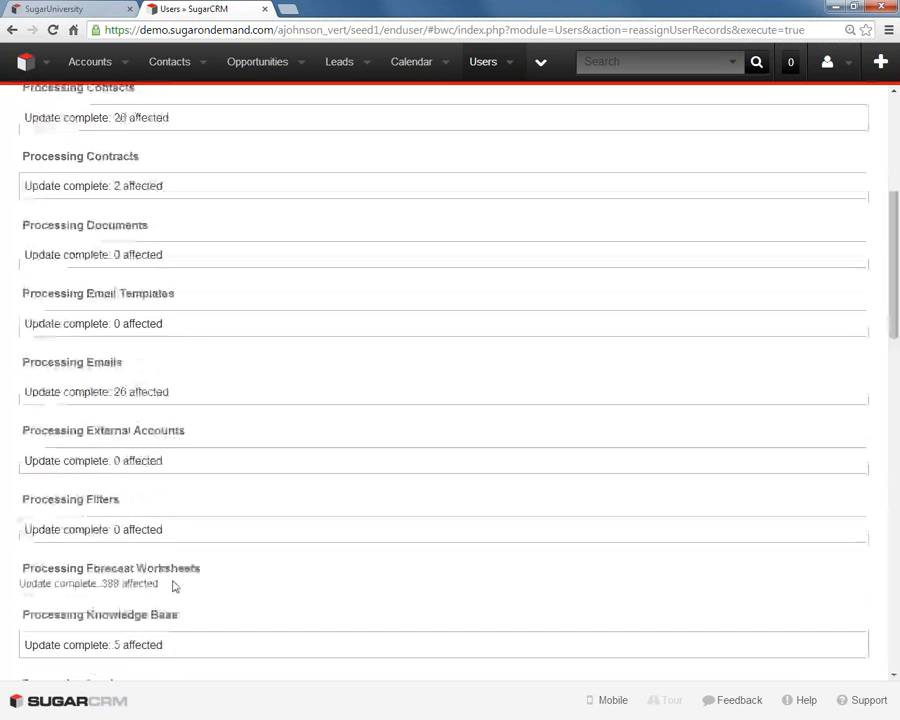
scroll(173, 587, "down", 14)
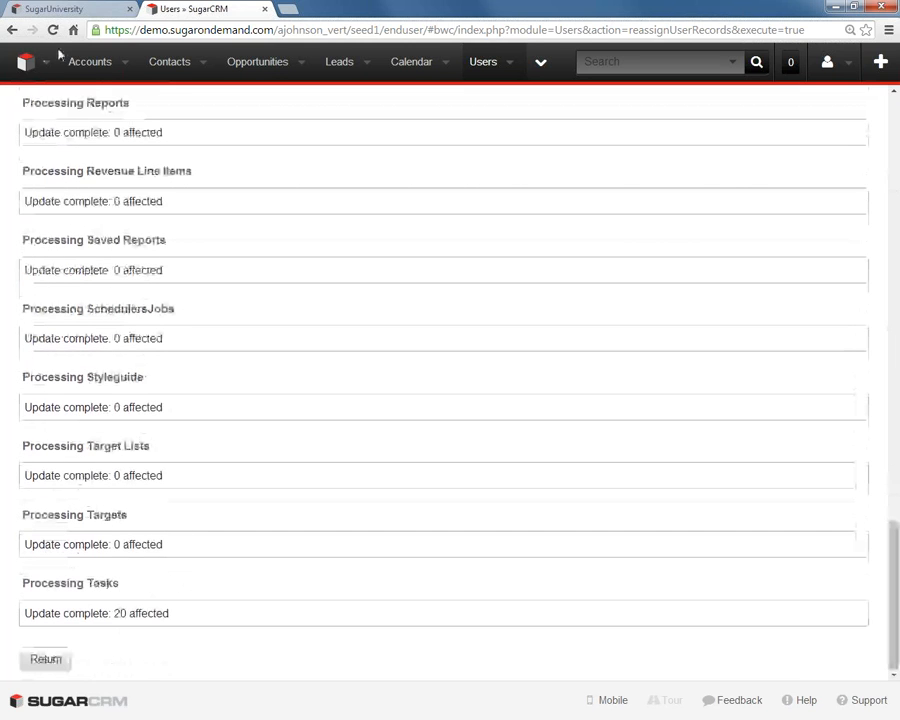
- Start a new filter on the accounts list with the condition Assigned to is
left_click(93, 65)
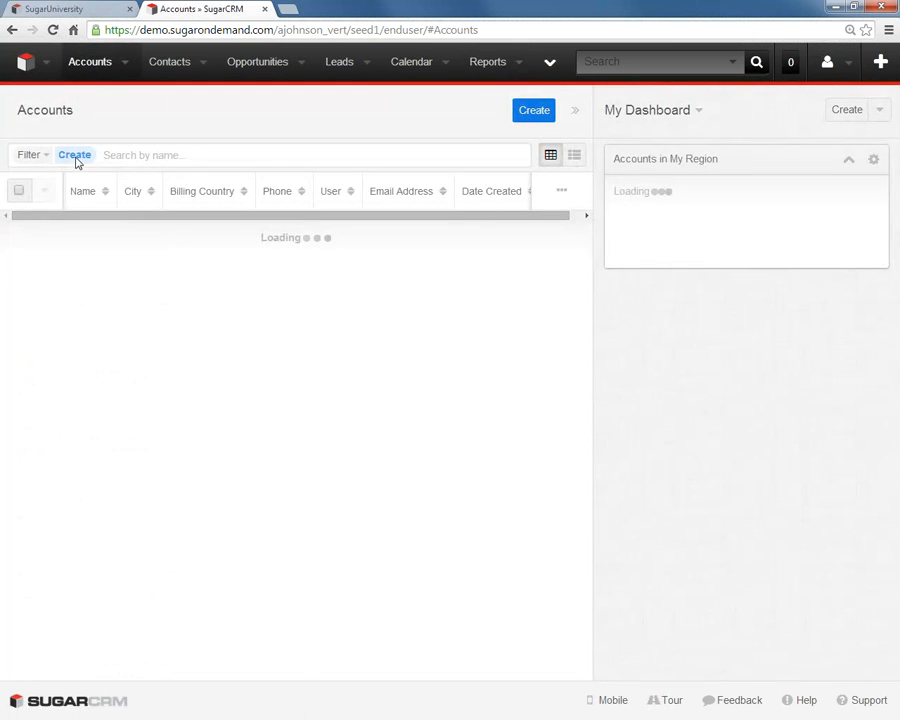
left_click(45, 160)
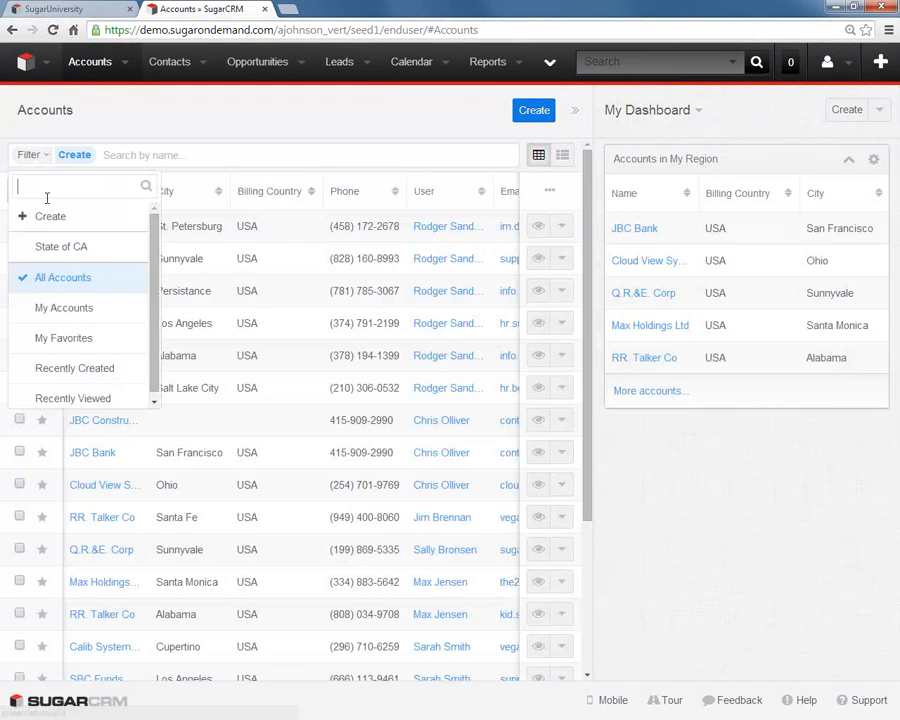
left_click(62, 220)
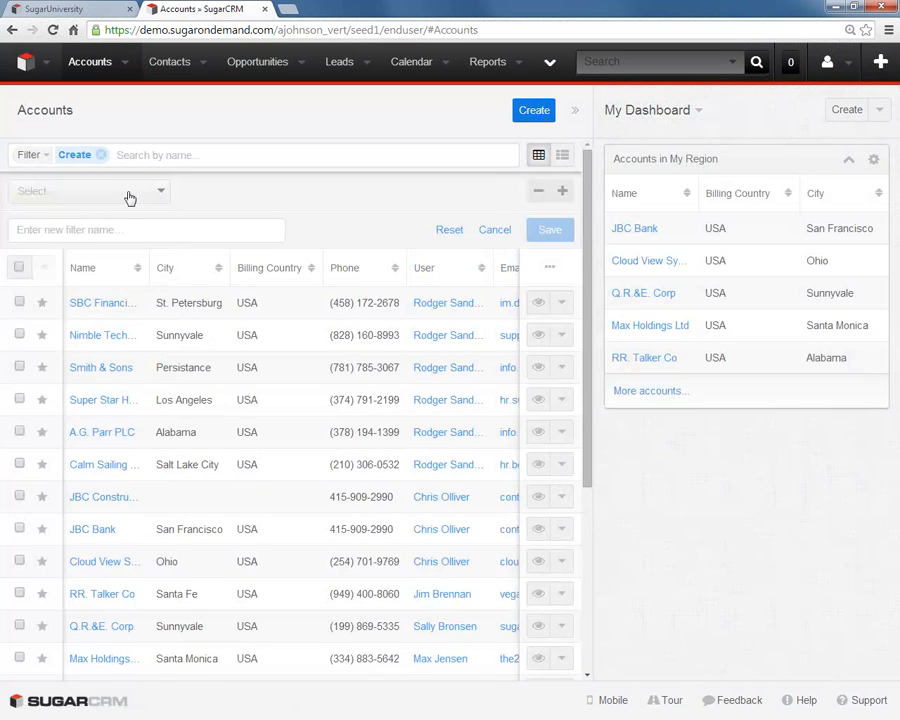
left_click(126, 193)
scroll(82, 330, "down", 5)
scroll(80, 346, "down", 1)
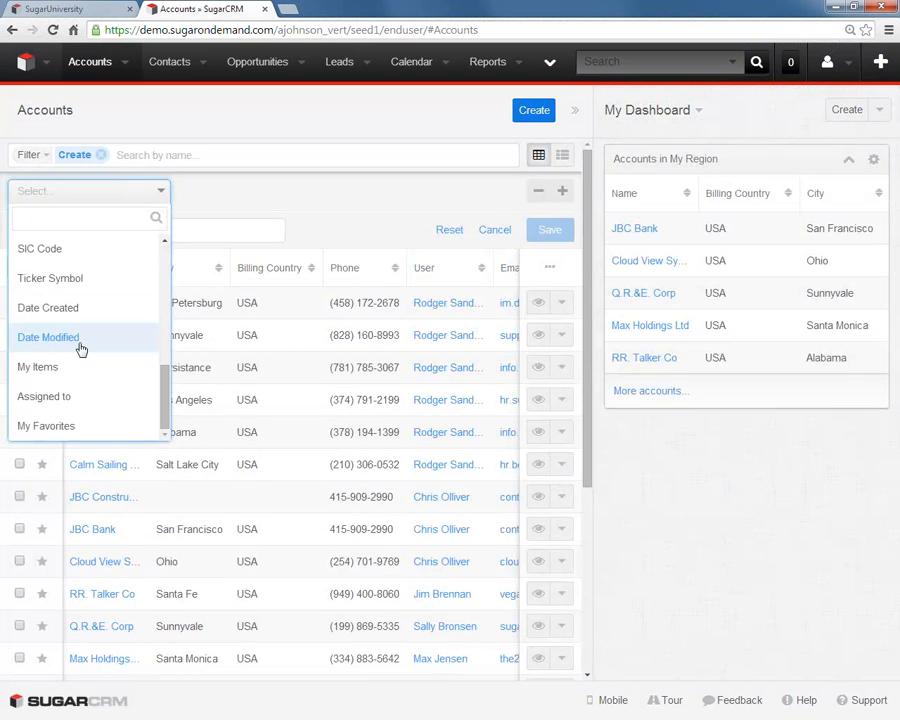
left_click(60, 392)
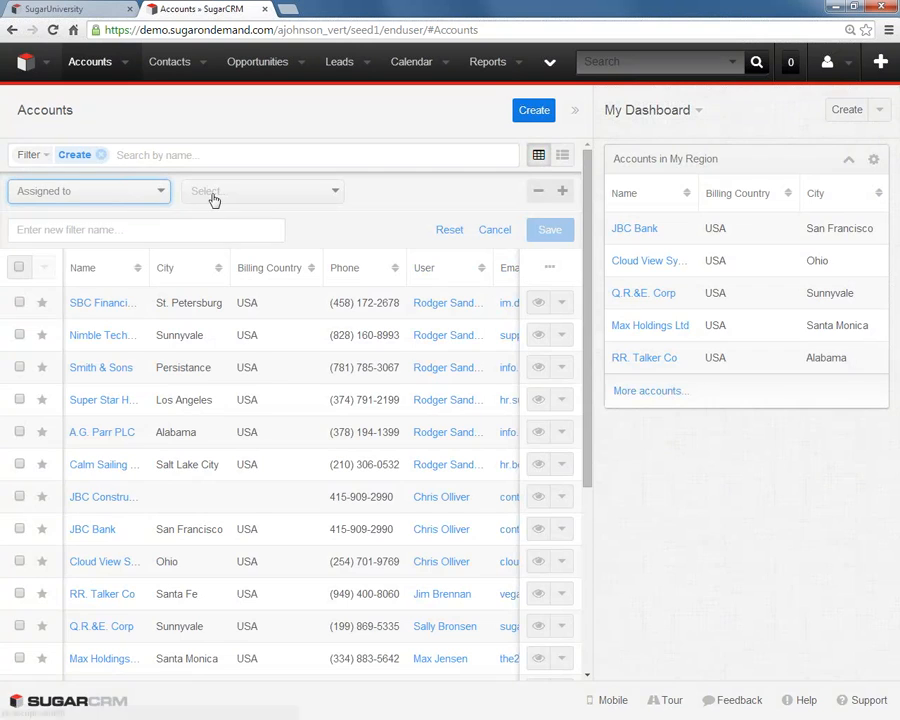
left_click(214, 196)
key("Return")
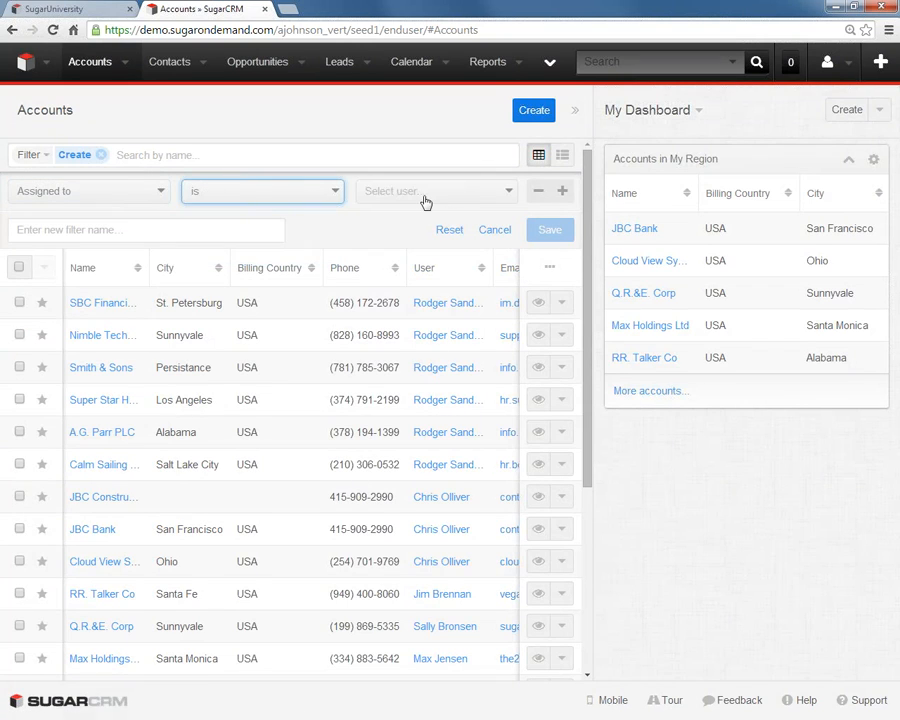
- Choose the new user as the assignee in the accounts filter to check the reassigned accounts
left_click(424, 198)
type("t")
key("BackSpace")
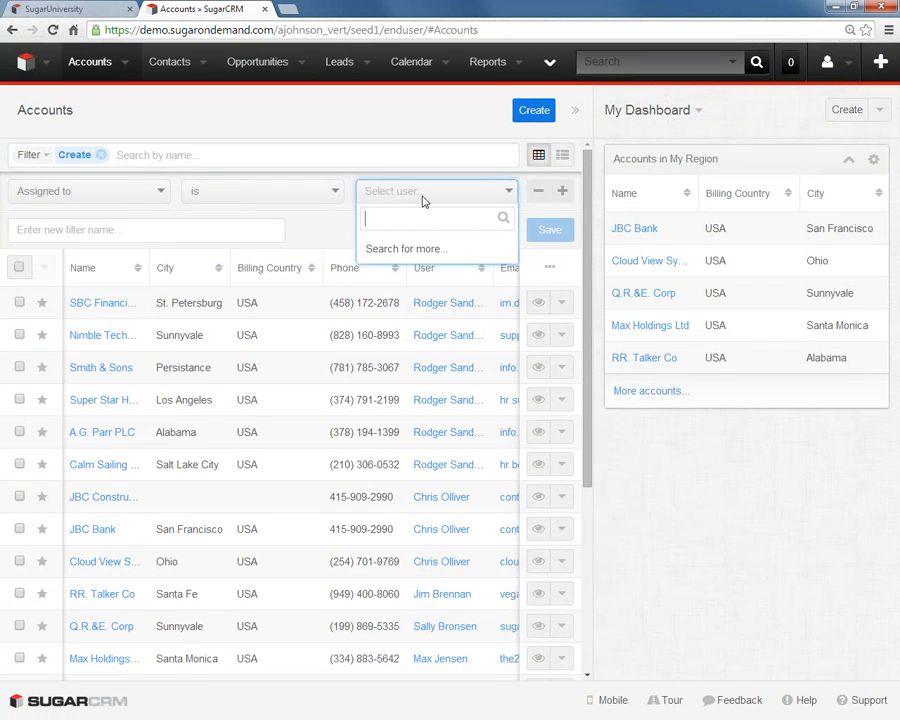
type("rod")
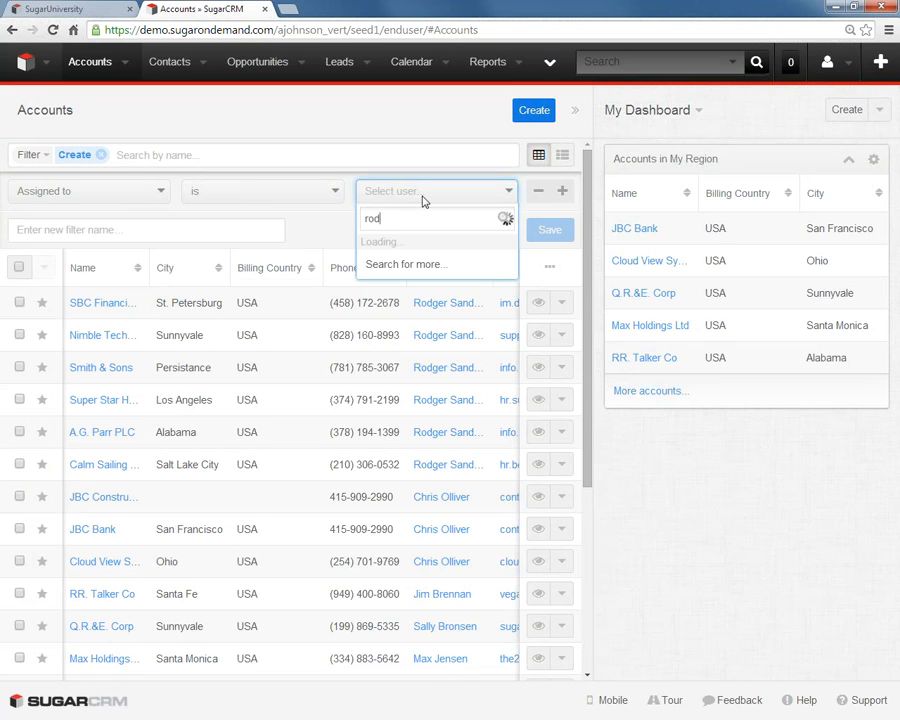
type("ger")
left_click(429, 250)
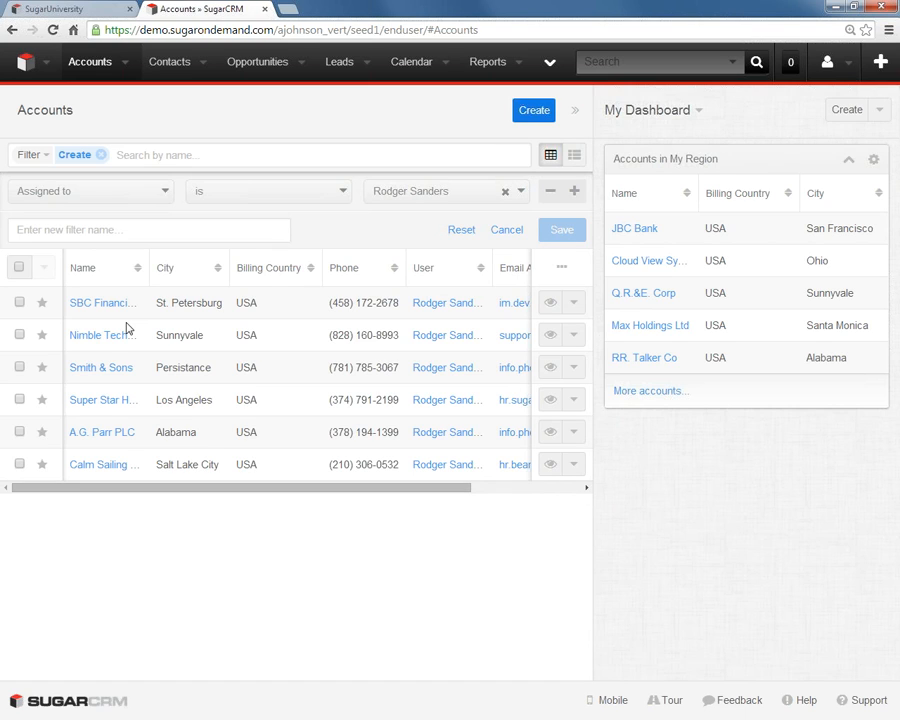
- Open the new Sales Rep's user record from User Management
left_click(848, 66)
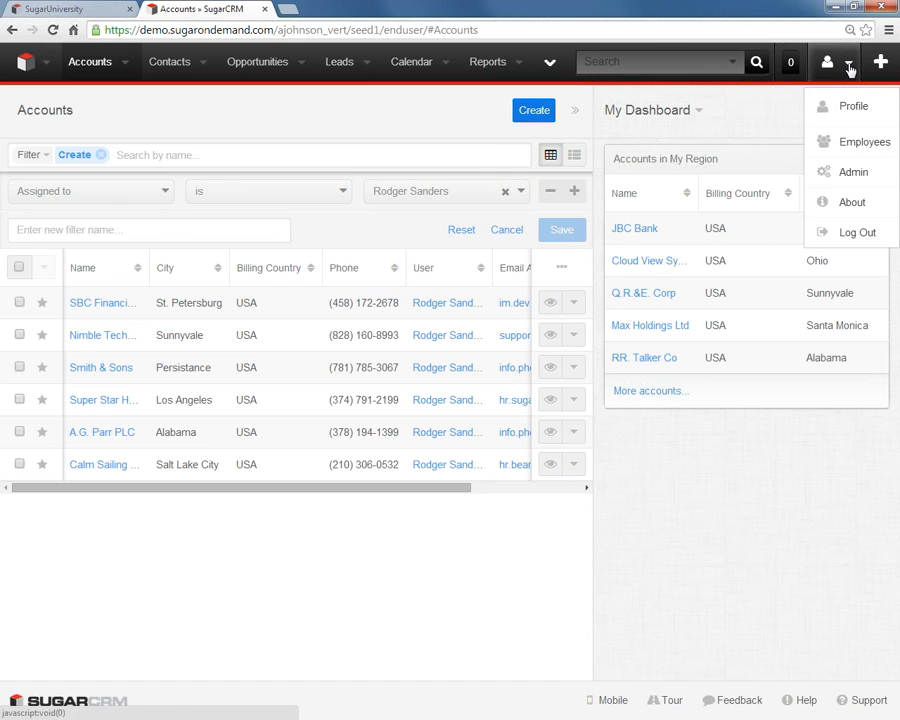
left_click(845, 176)
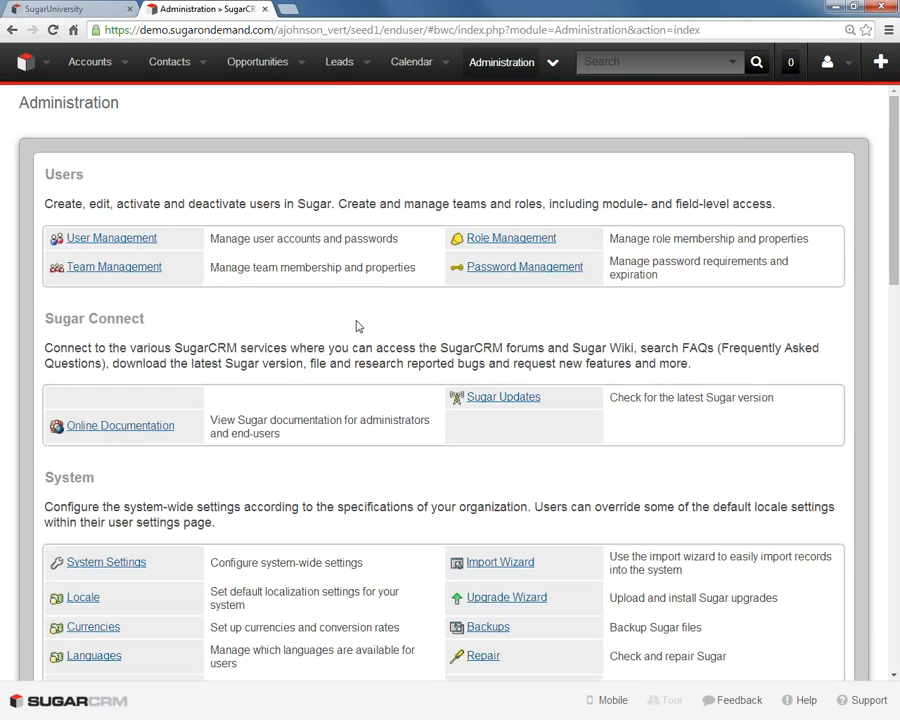
left_click(128, 242)
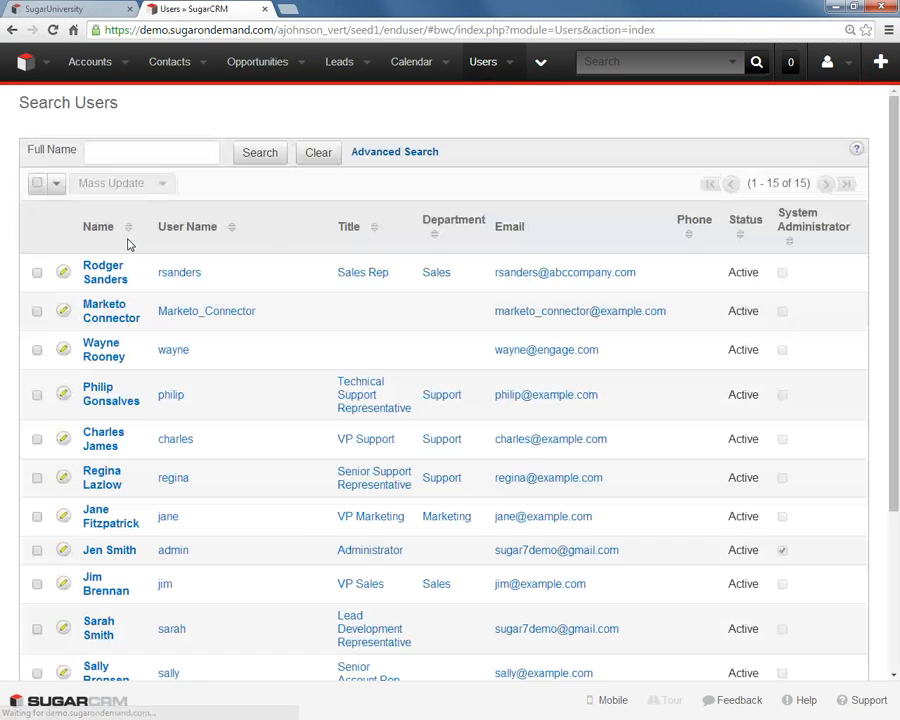
left_click(111, 279)
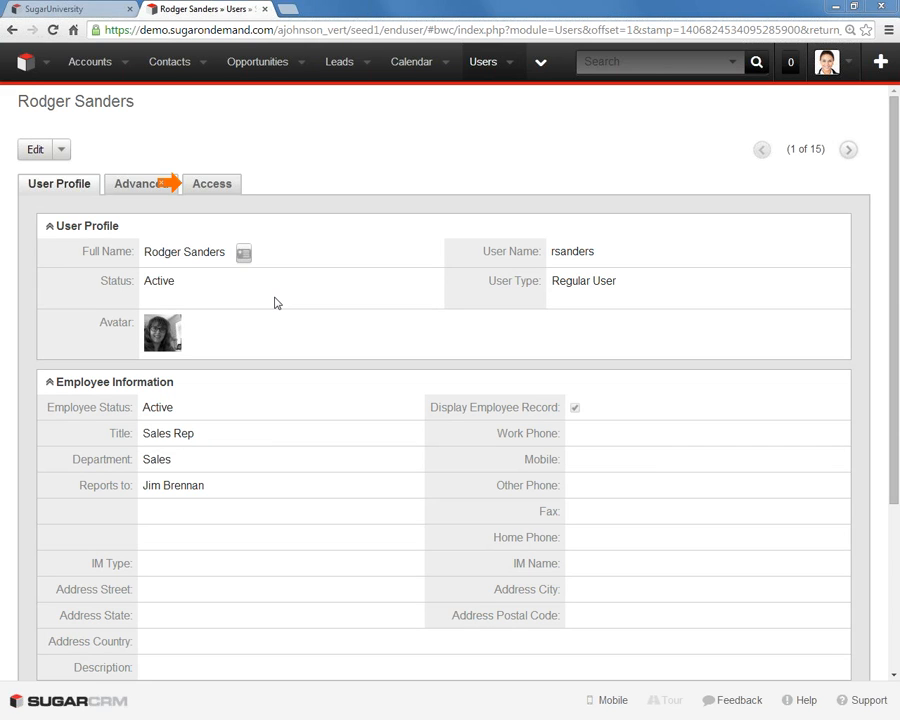
- Examine the new user's module access, roles and teams, and open the user's private team
left_click(225, 191)
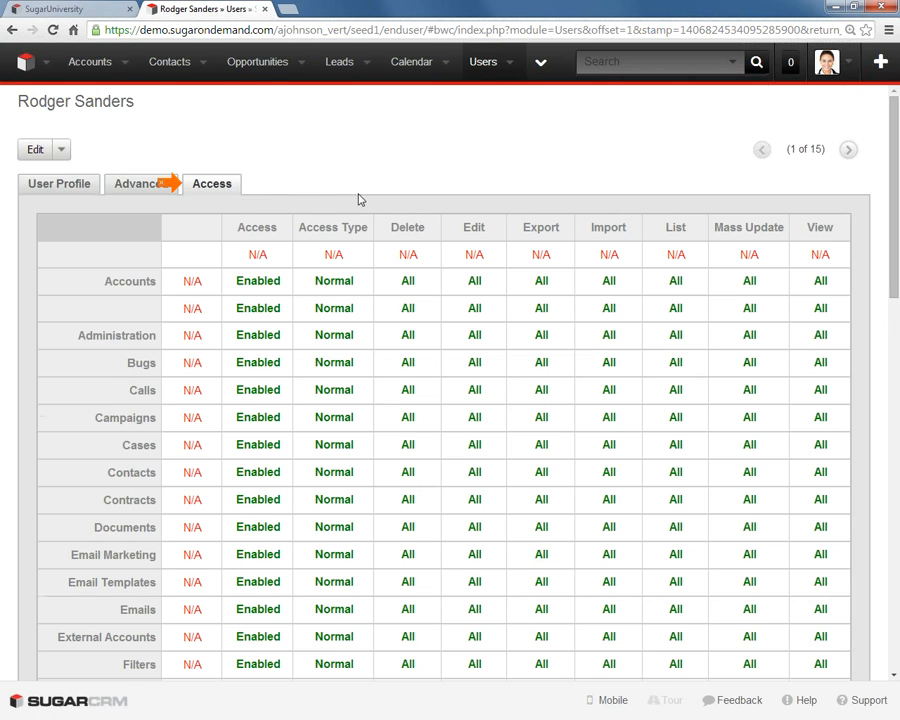
scroll(354, 233, "down", 5)
scroll(568, 265, "down", 5)
scroll(335, 464, "down", 2)
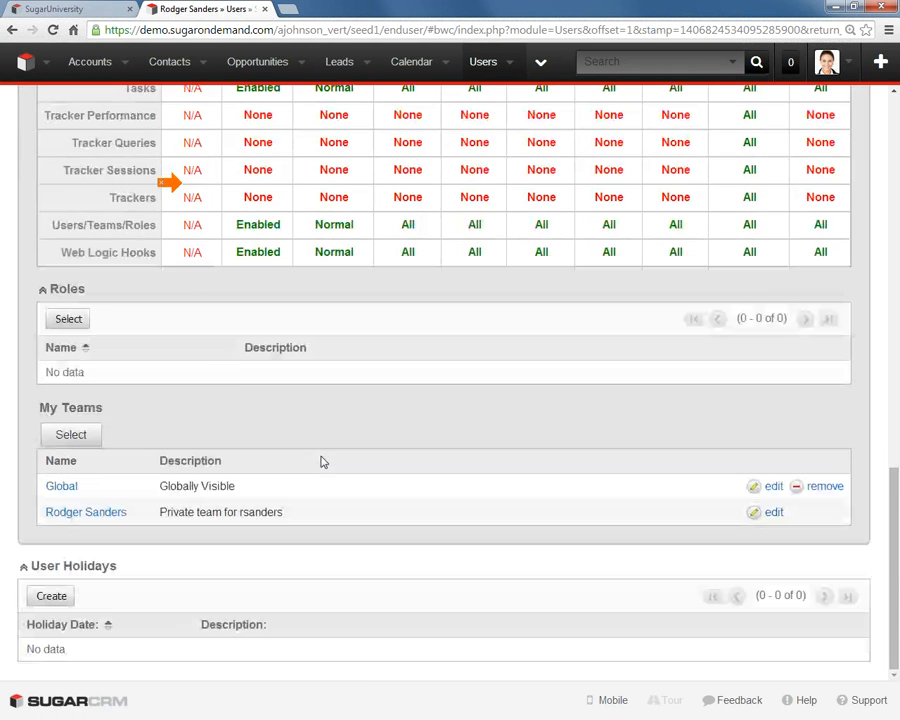
left_click(82, 513)
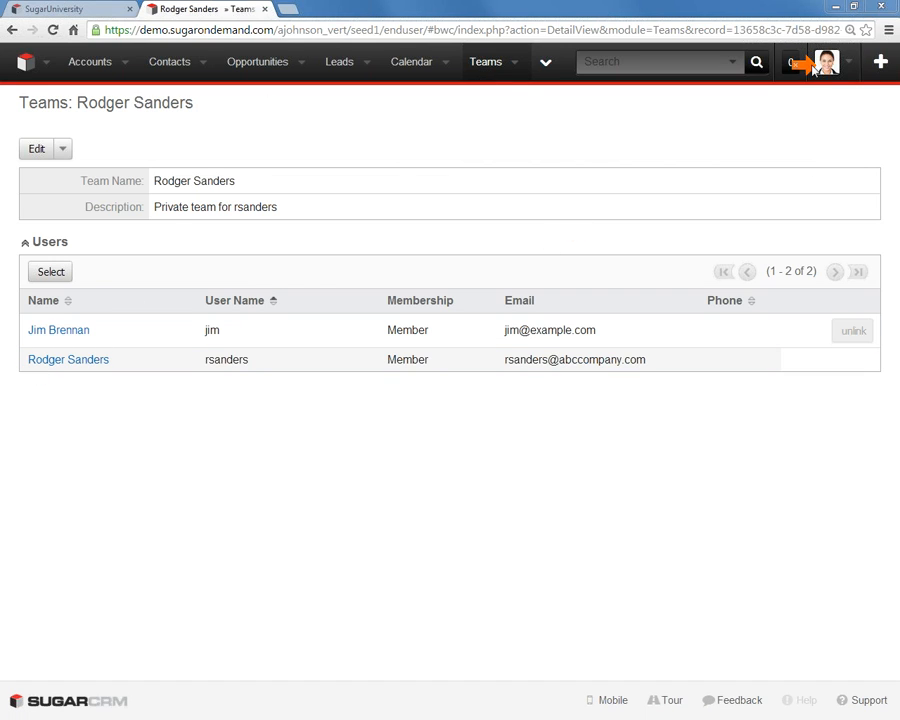
- Create a team named Sales with the description Sales Department through Team Management, and save it
left_click(848, 64)
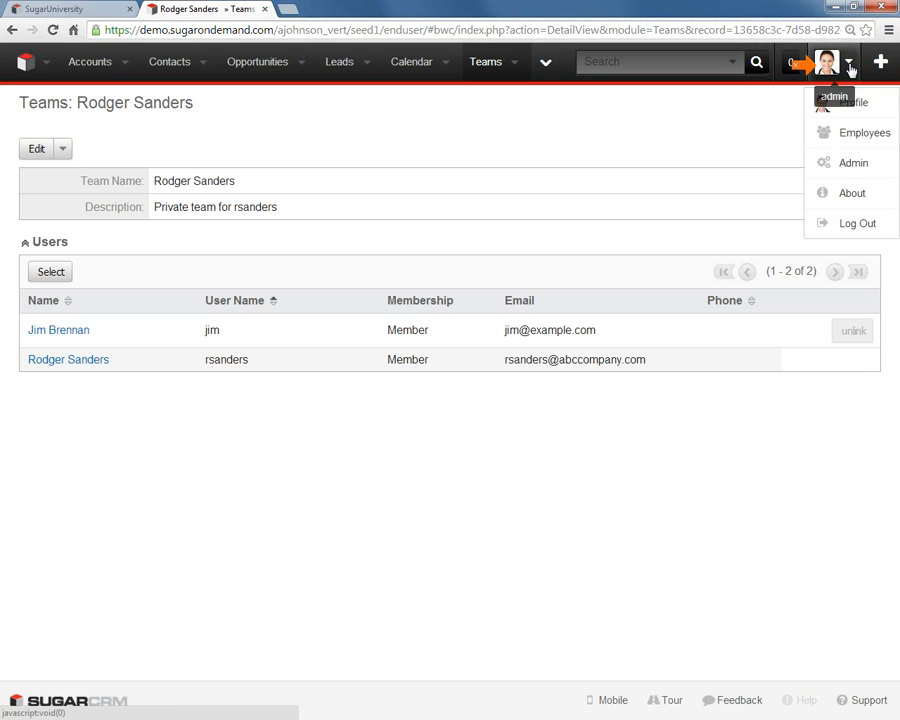
left_click(853, 165)
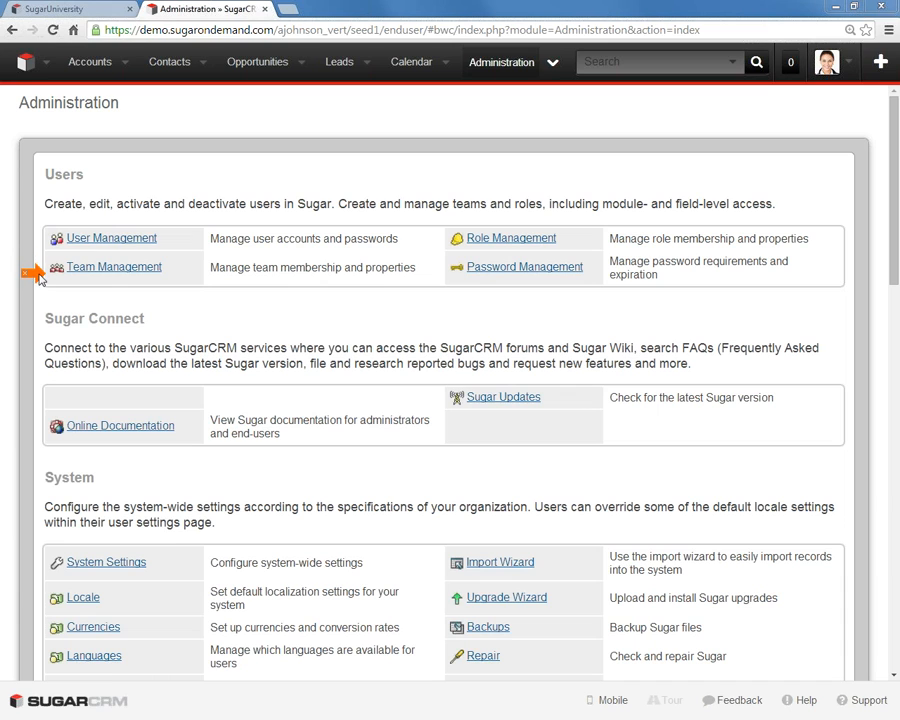
left_click(114, 267)
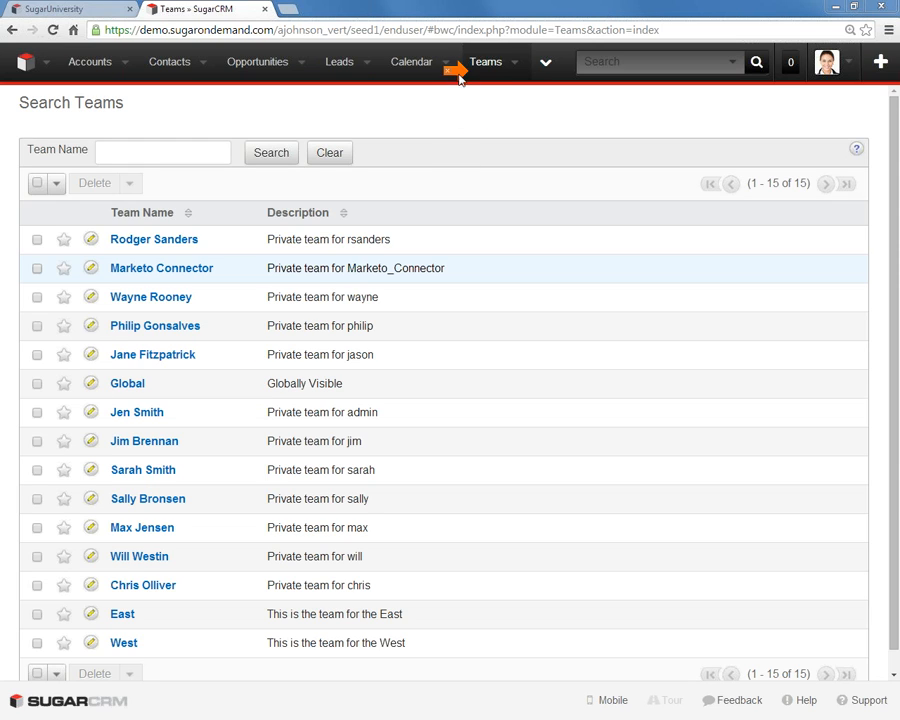
left_click(516, 68)
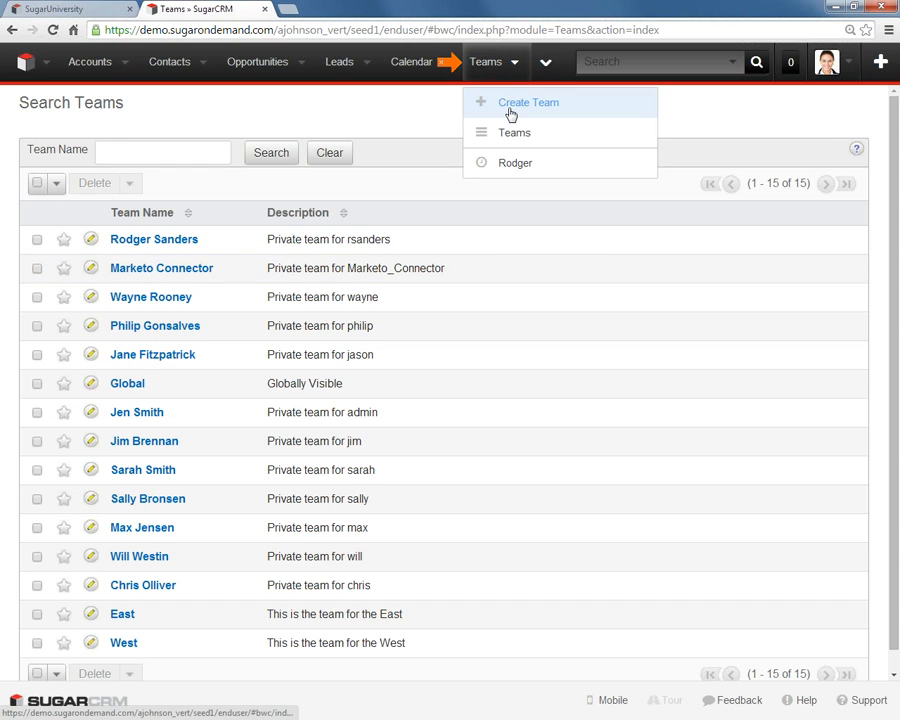
left_click(510, 103)
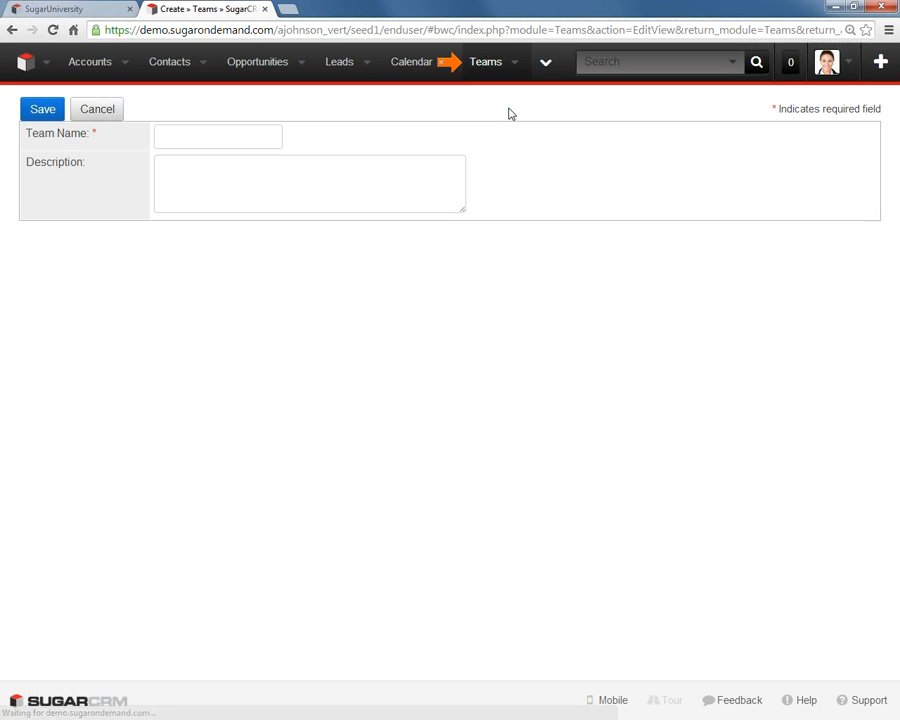
left_click(173, 131)
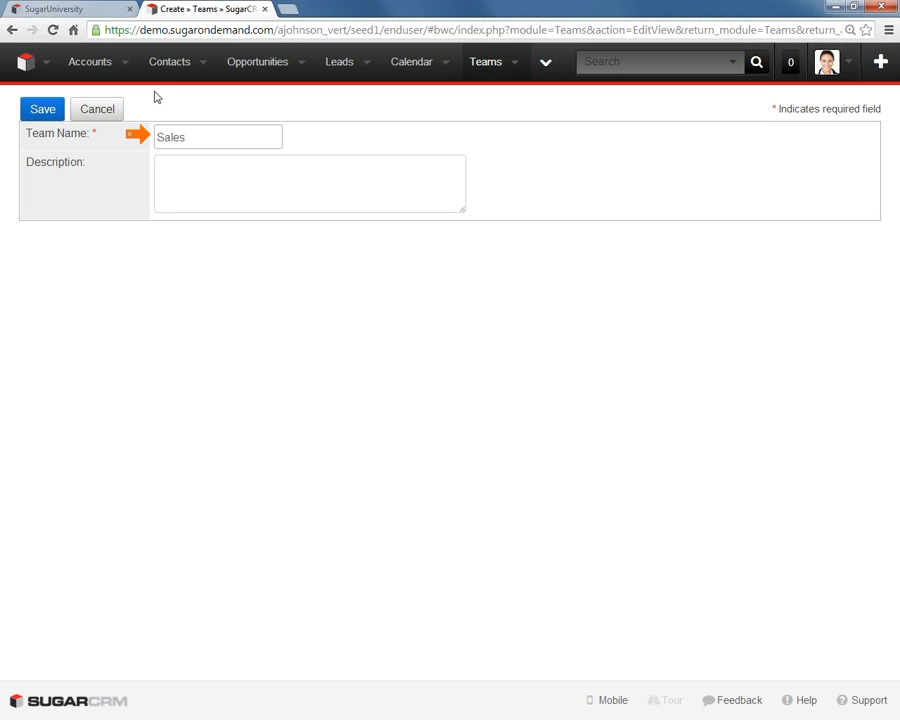
left_click(205, 179)
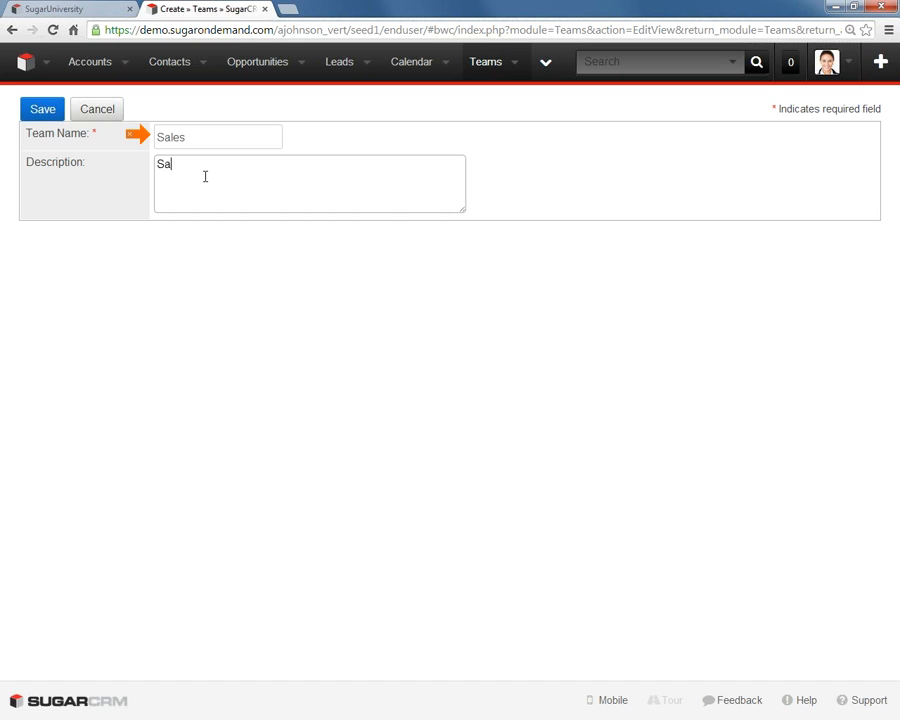
type("Sales Department")
left_click(48, 116)
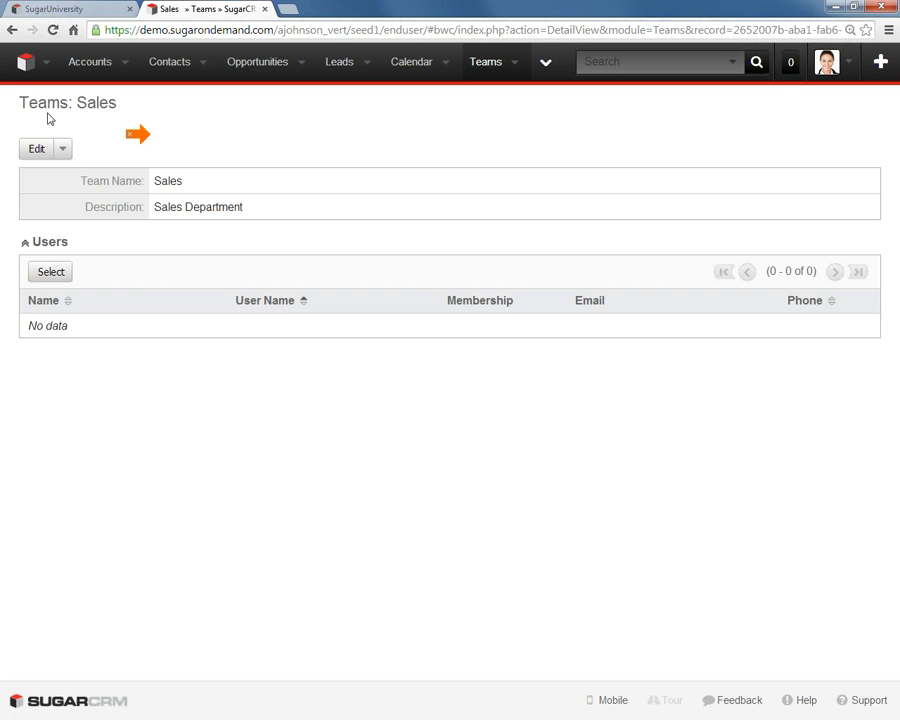
- In the Sales team's user selection, mark the Sales Rep, VP Sales, Lead Development Representative, Account Rep and both Senior Account Reps
left_click(38, 273)
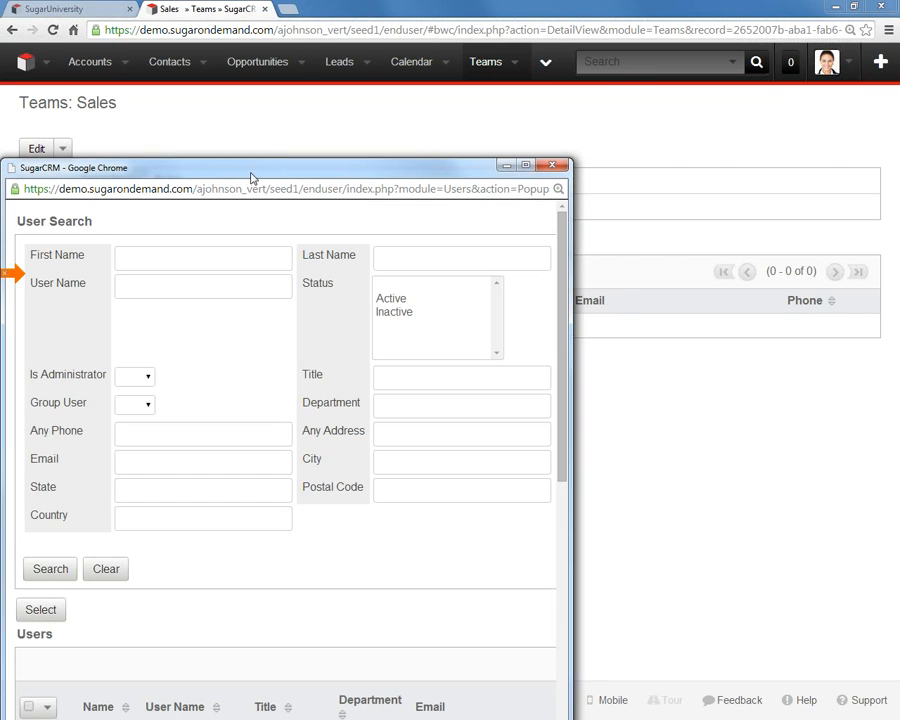
left_click_drag(252, 170, 316, 82)
left_click_drag(627, 251, 617, 465)
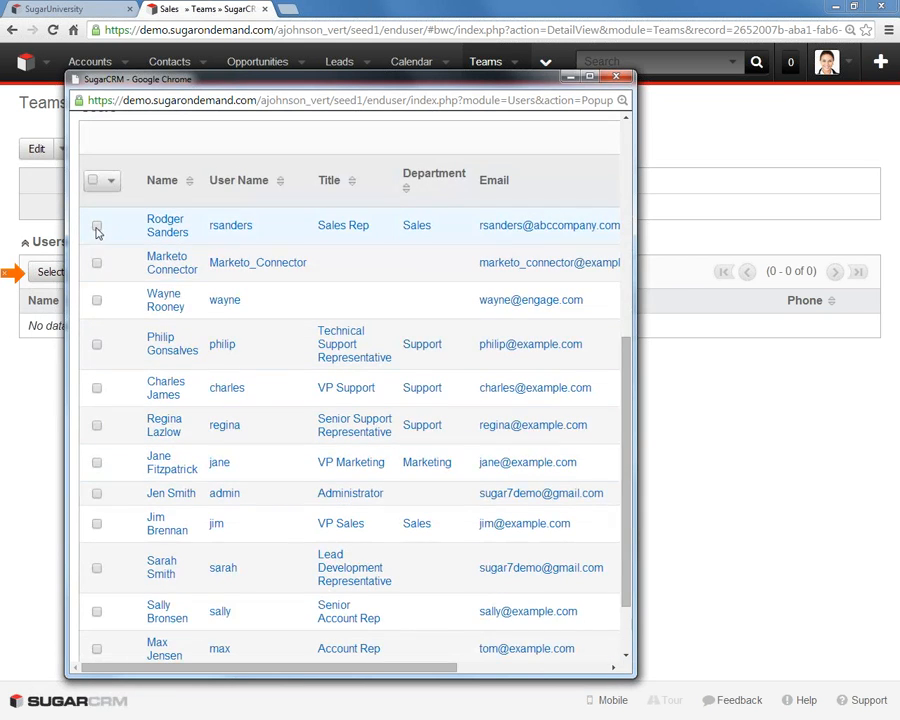
left_click(96, 225)
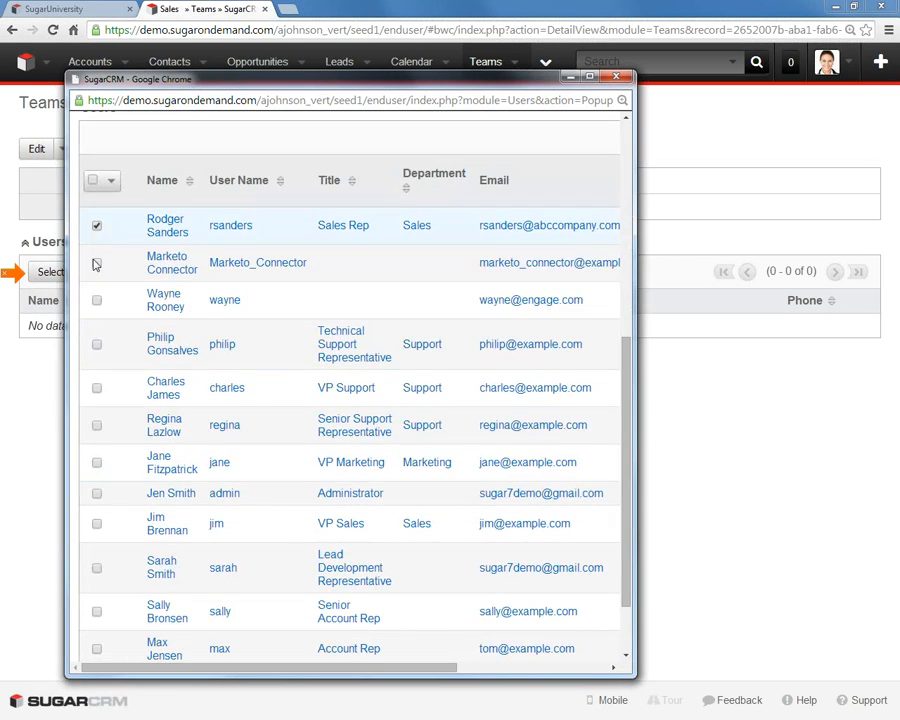
left_click(96, 523)
scroll(620, 430, "down", 2)
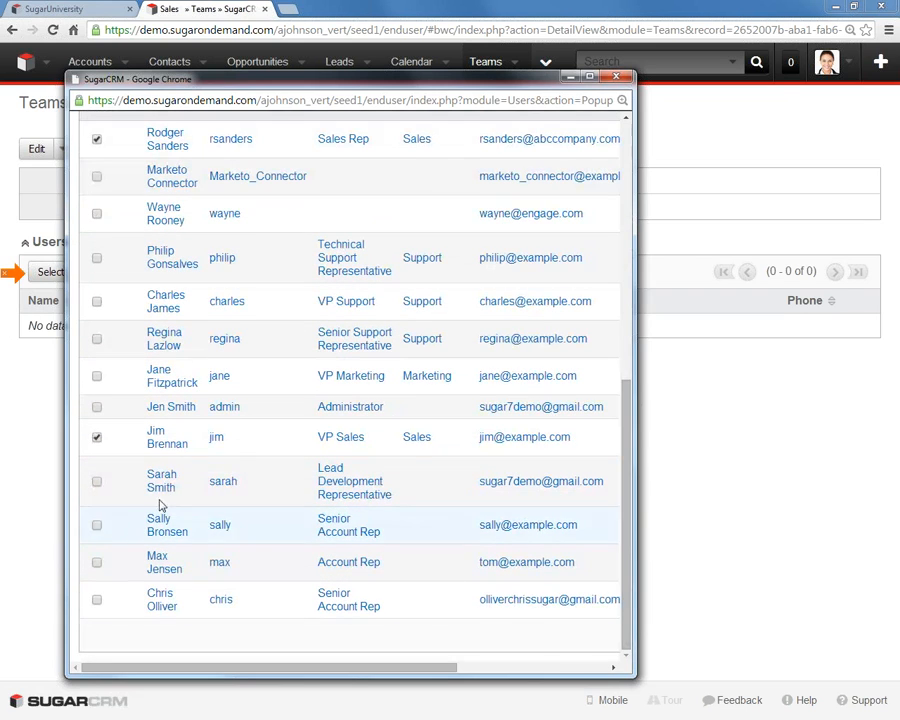
left_click(96, 481)
left_click(96, 524)
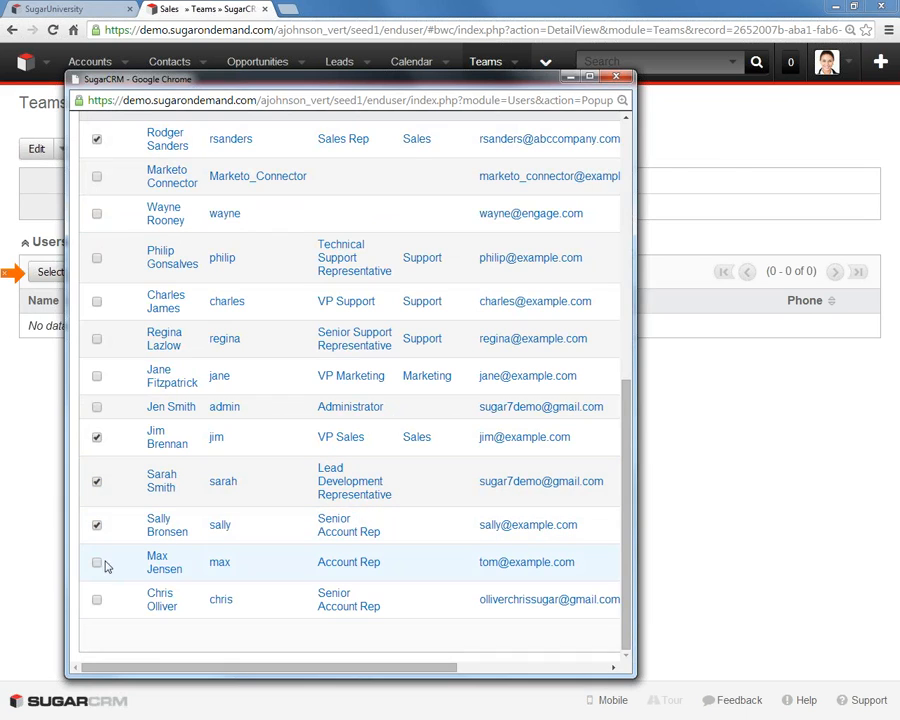
left_click(96, 562)
left_click(96, 599)
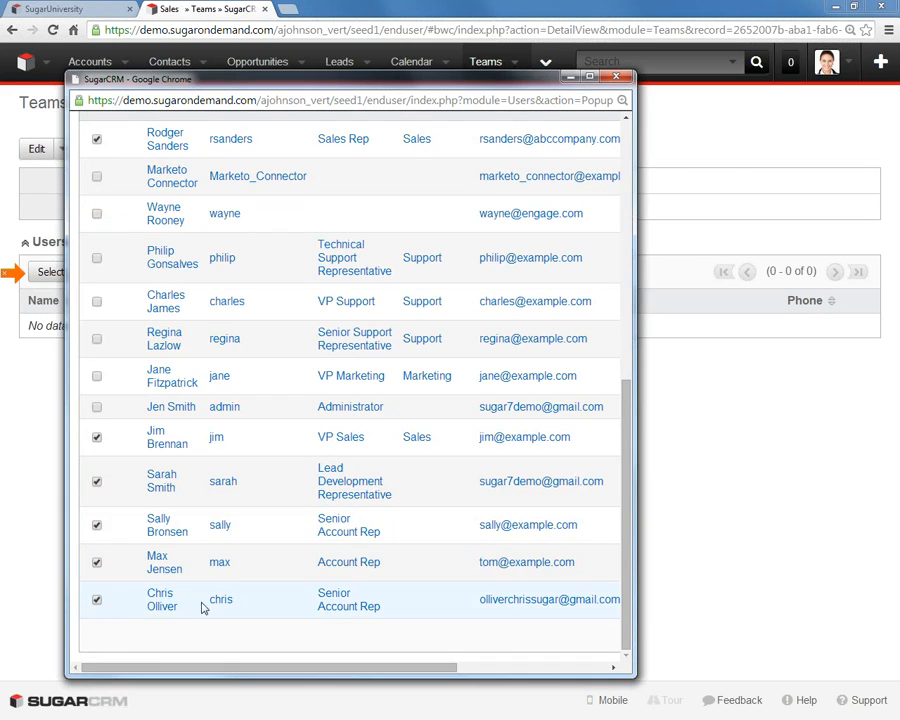
- Add the marked users to the Sales team and check both pages of its member list
left_click(493, 668)
left_click(610, 669)
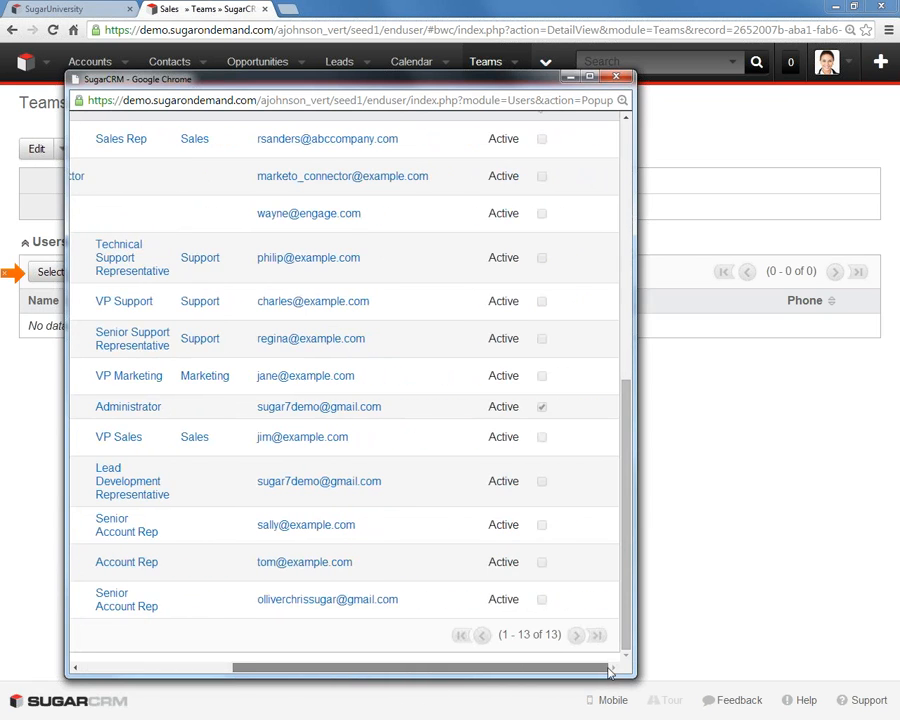
left_click_drag(608, 669, 304, 660)
left_click_drag(629, 599, 595, 291)
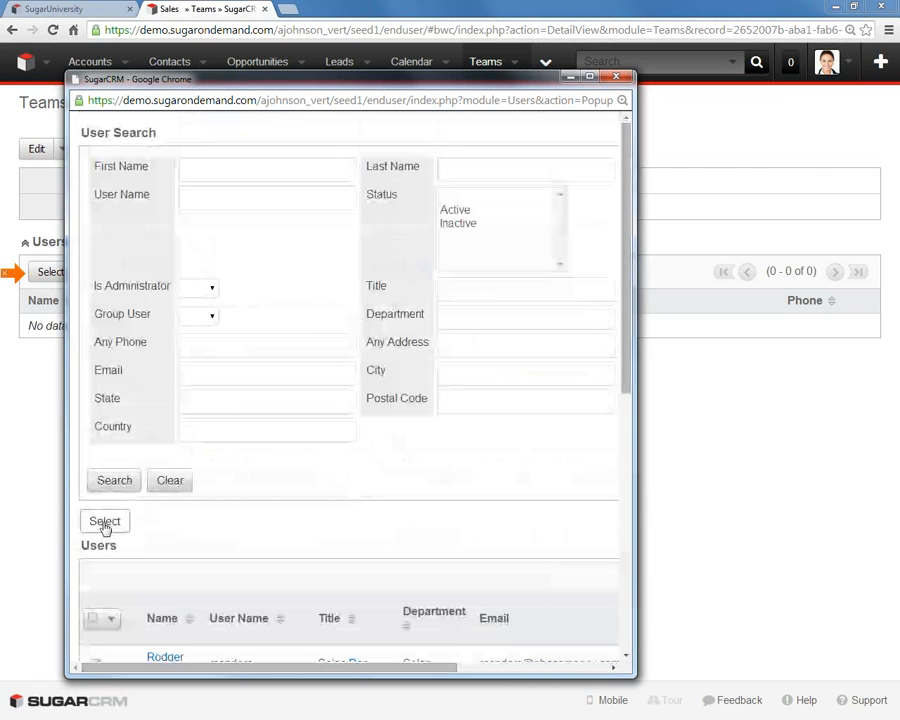
left_click(105, 522)
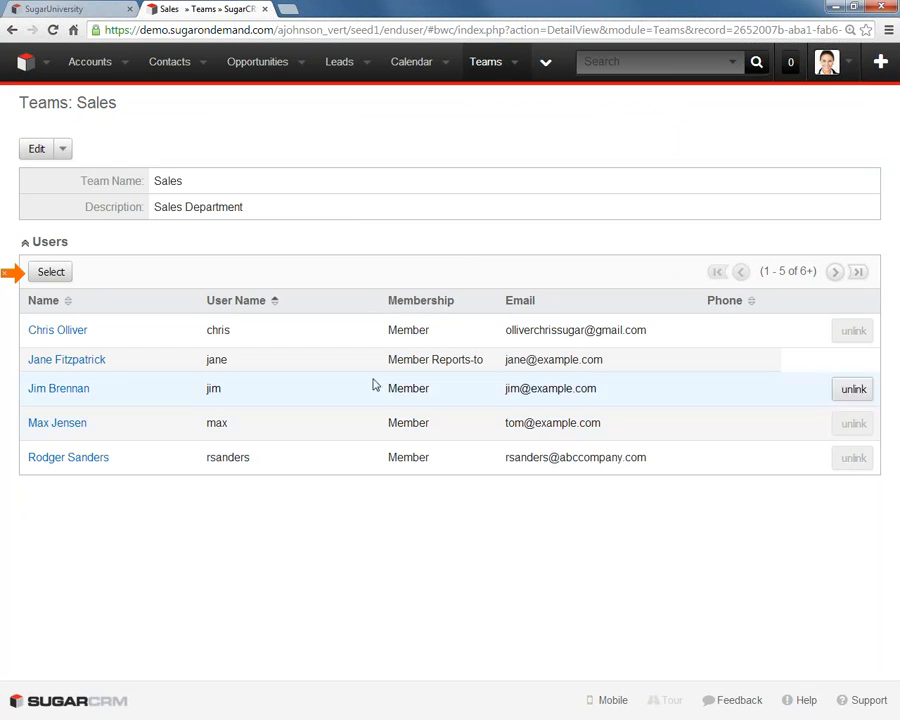
left_click(836, 272)
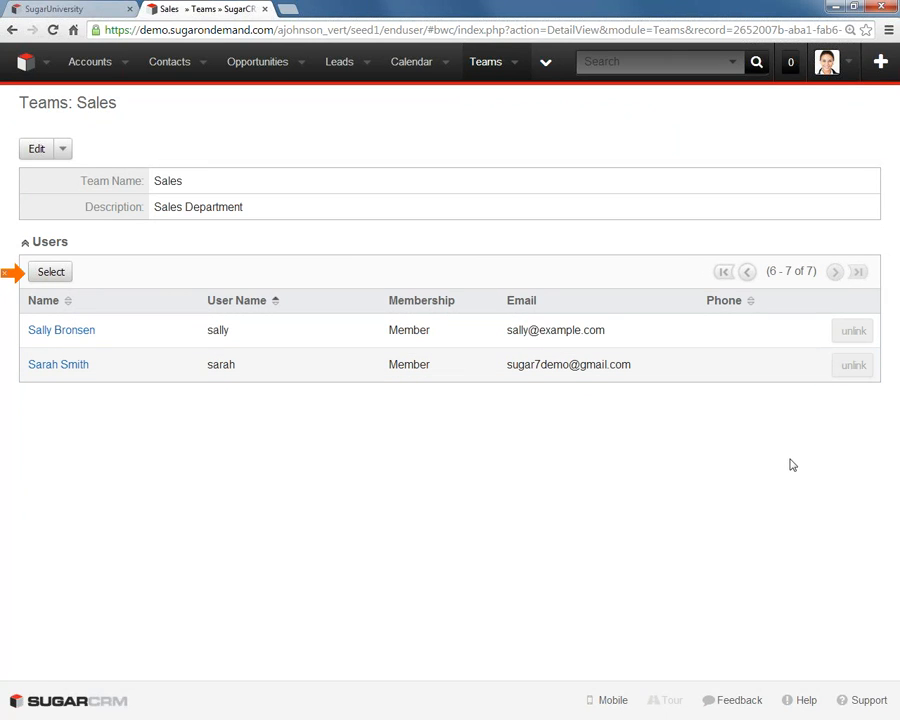
left_click(724, 273)
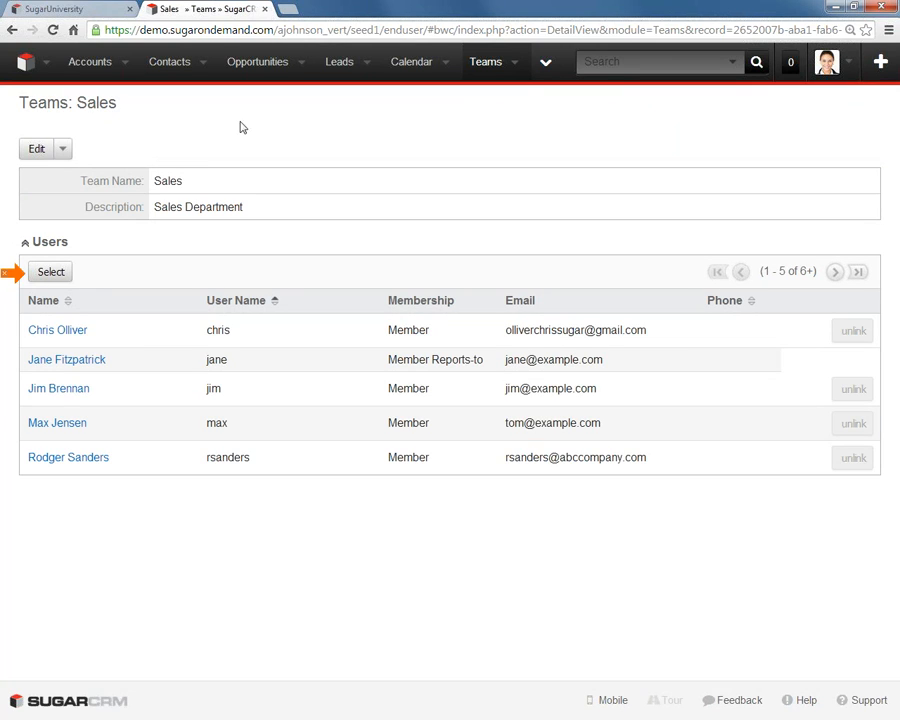
- Start a new account record, choose Sales as its team, and discard the record without saving
left_click(880, 62)
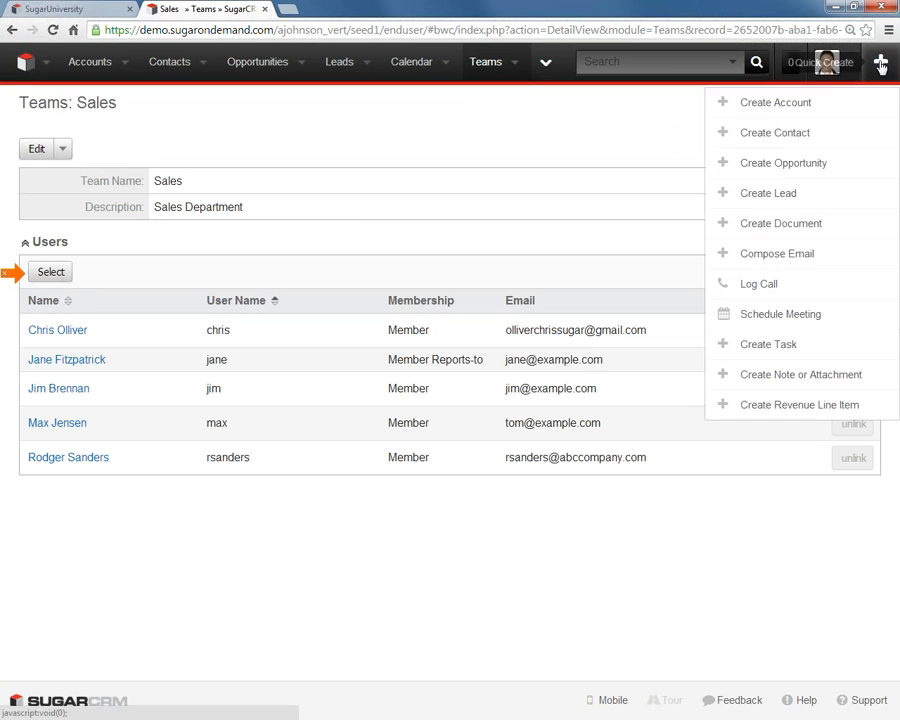
left_click(795, 104)
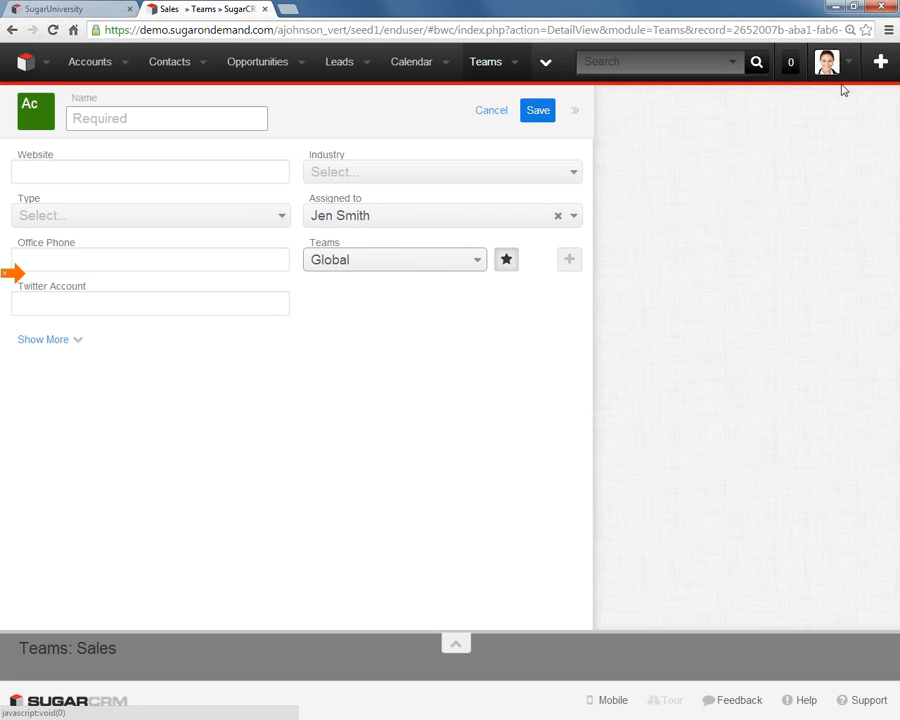
left_click(353, 265)
type("sales")
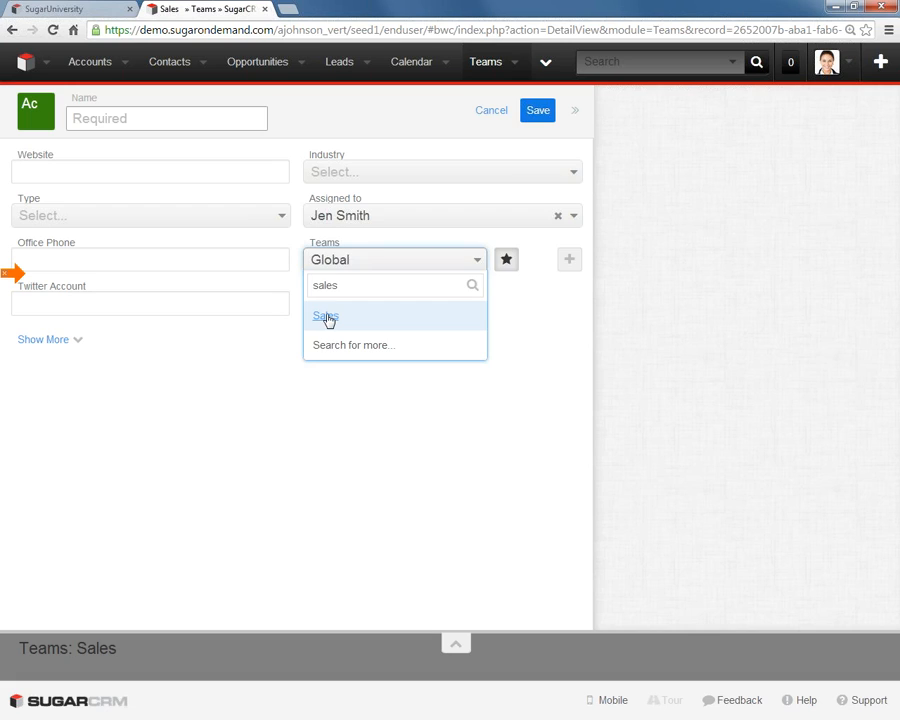
left_click(328, 316)
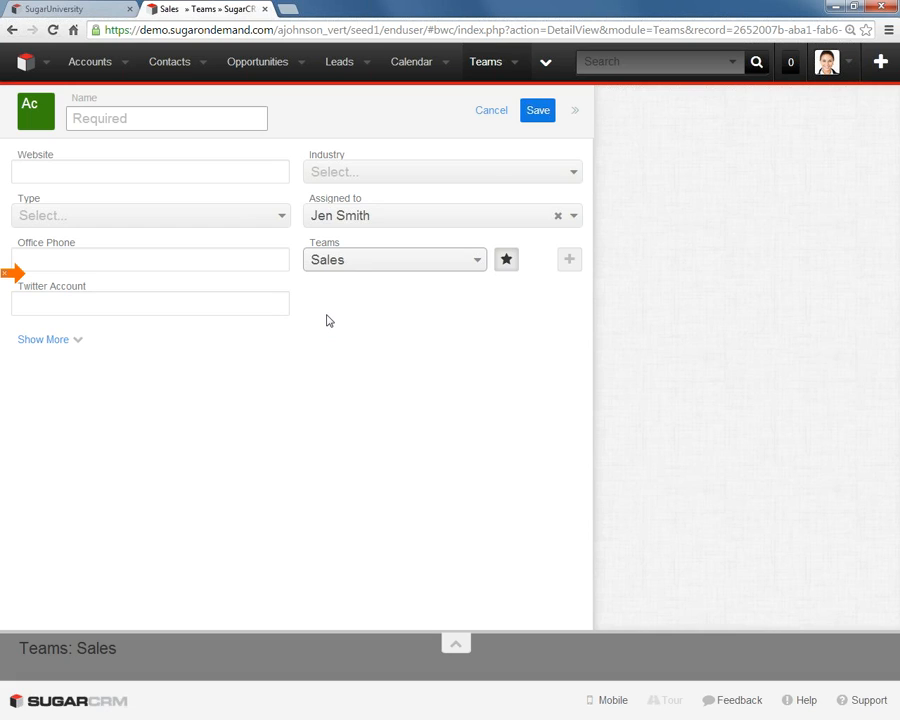
left_click(497, 115)
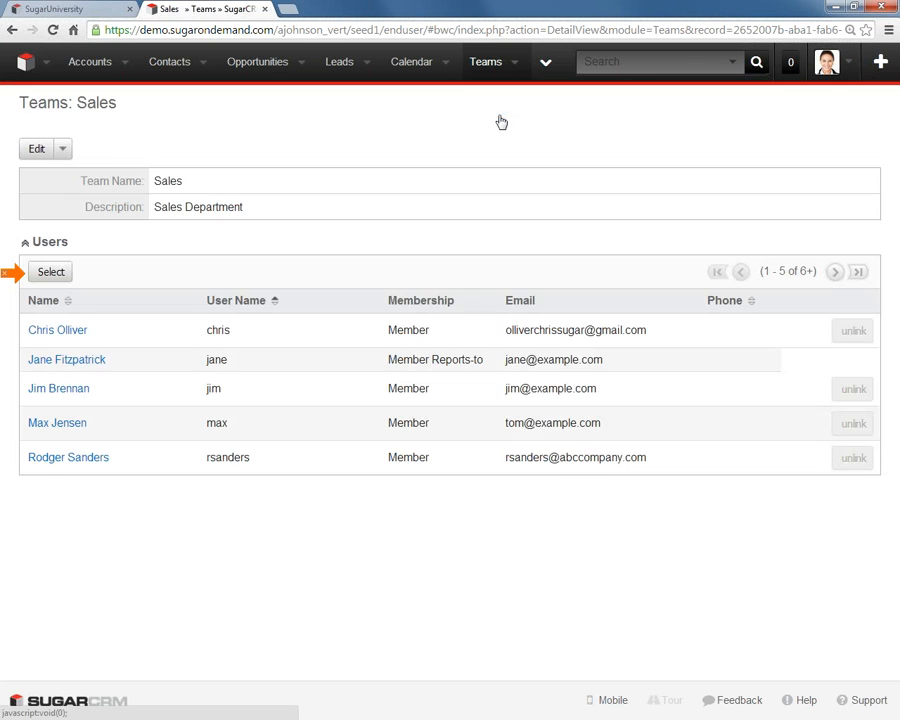
- Through User Management, edit the Sales Rep's user record to make Sales the default team, and save it
left_click(851, 65)
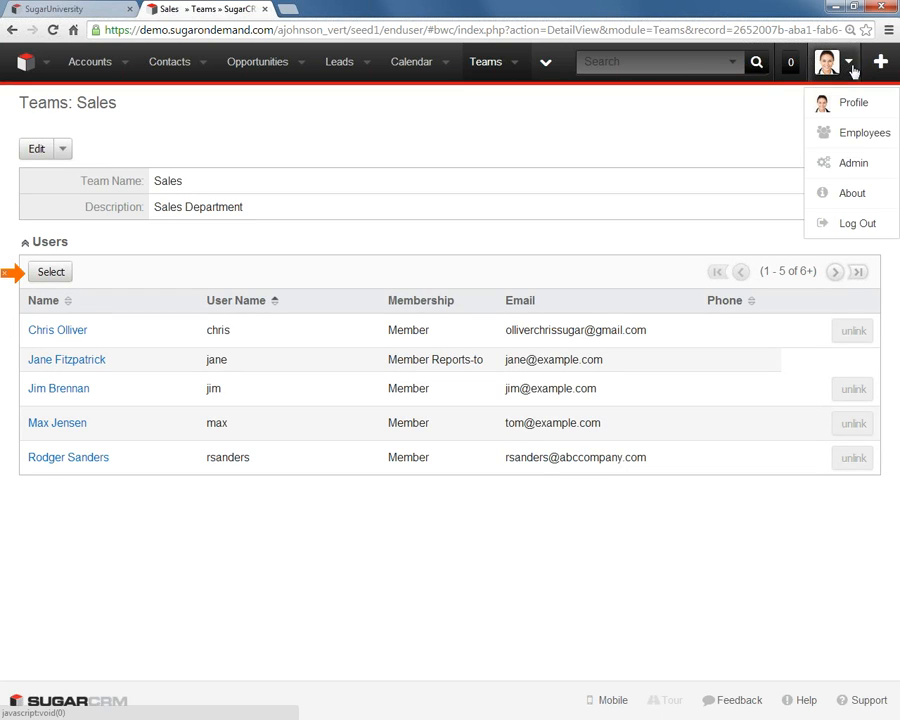
left_click(857, 168)
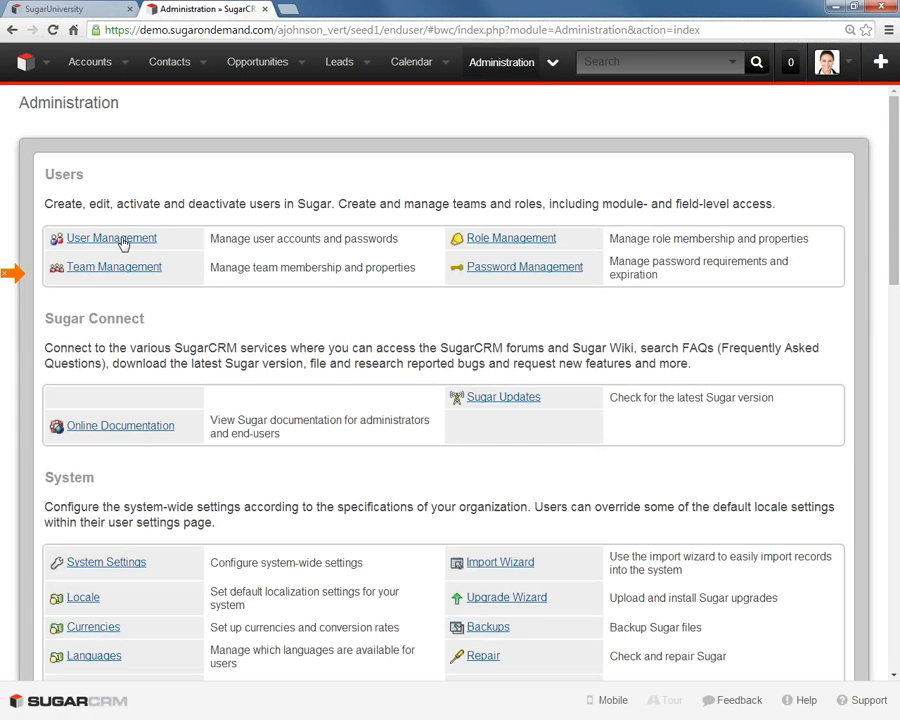
left_click(124, 242)
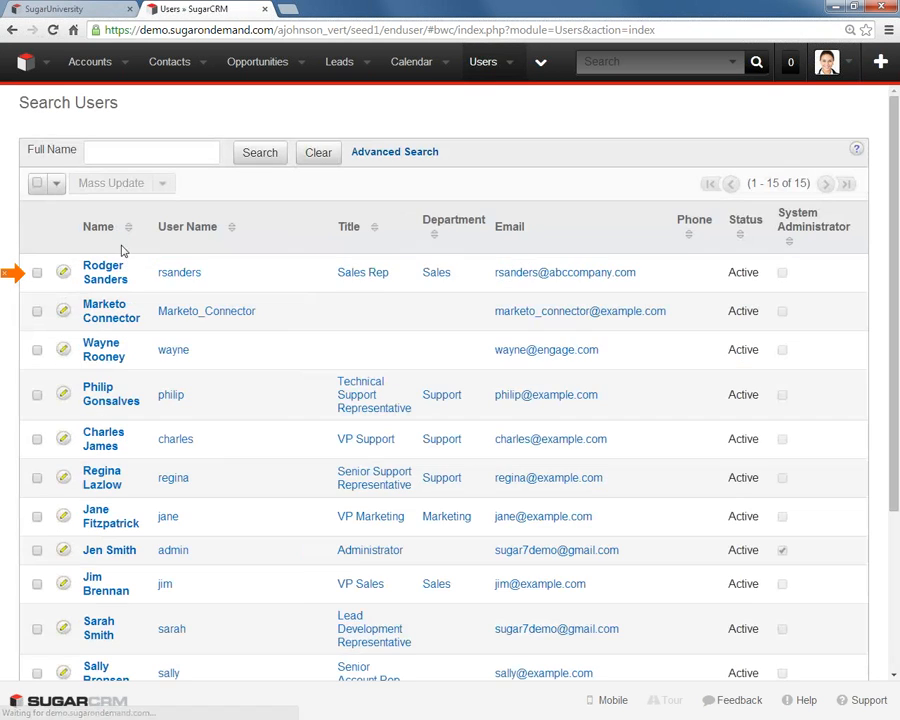
left_click(104, 273)
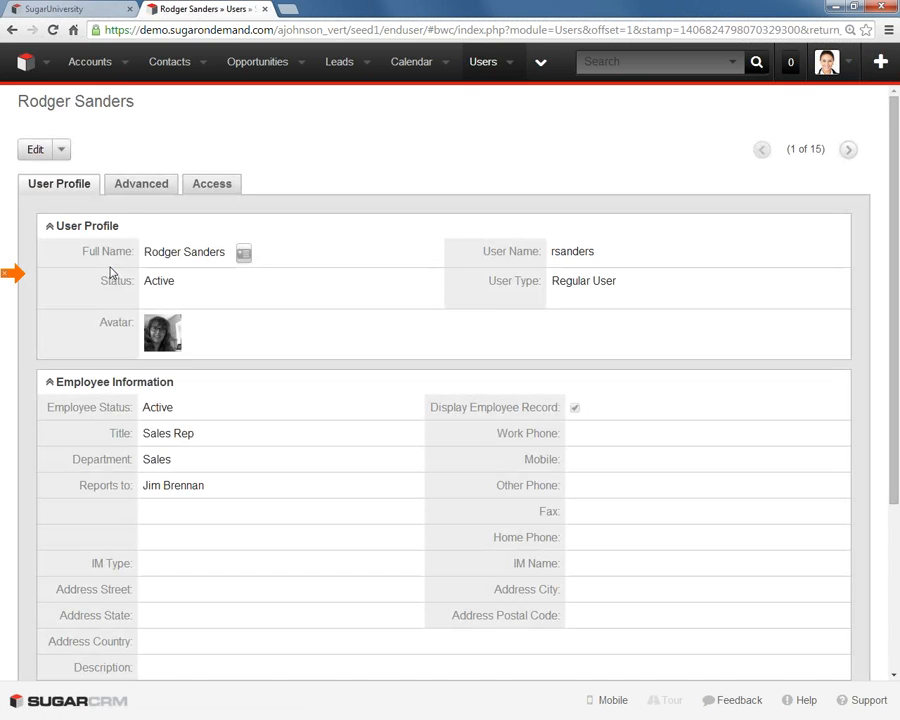
left_click(32, 157)
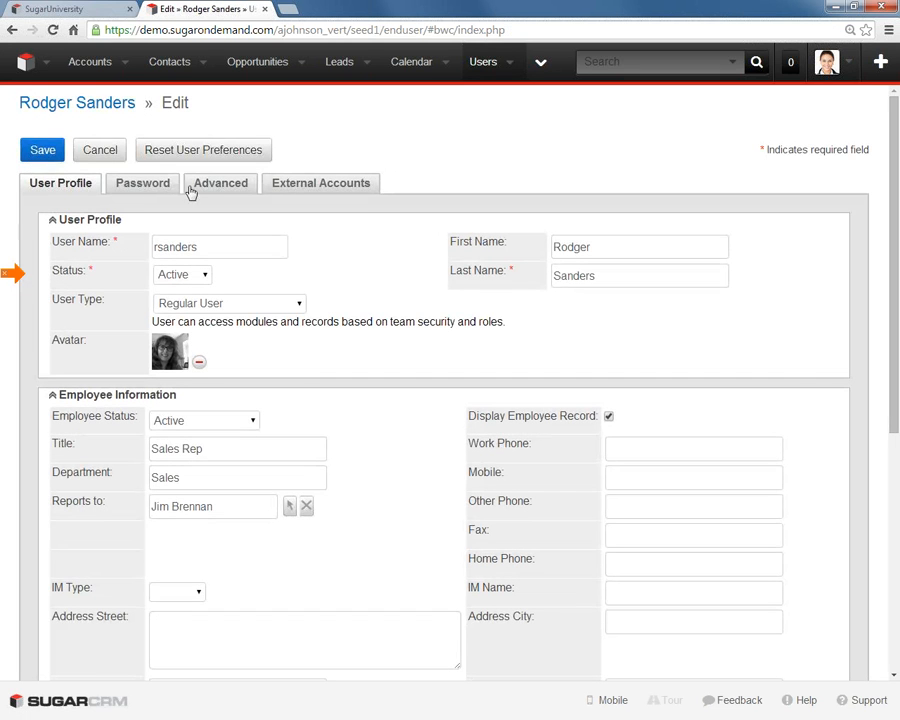
left_click(213, 188)
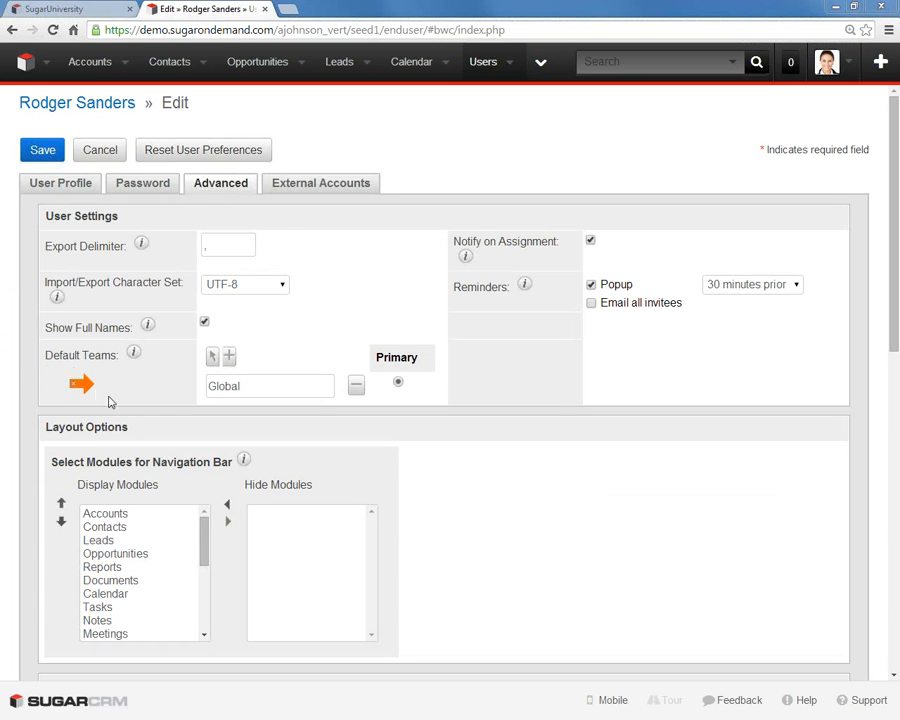
double_click(255, 387)
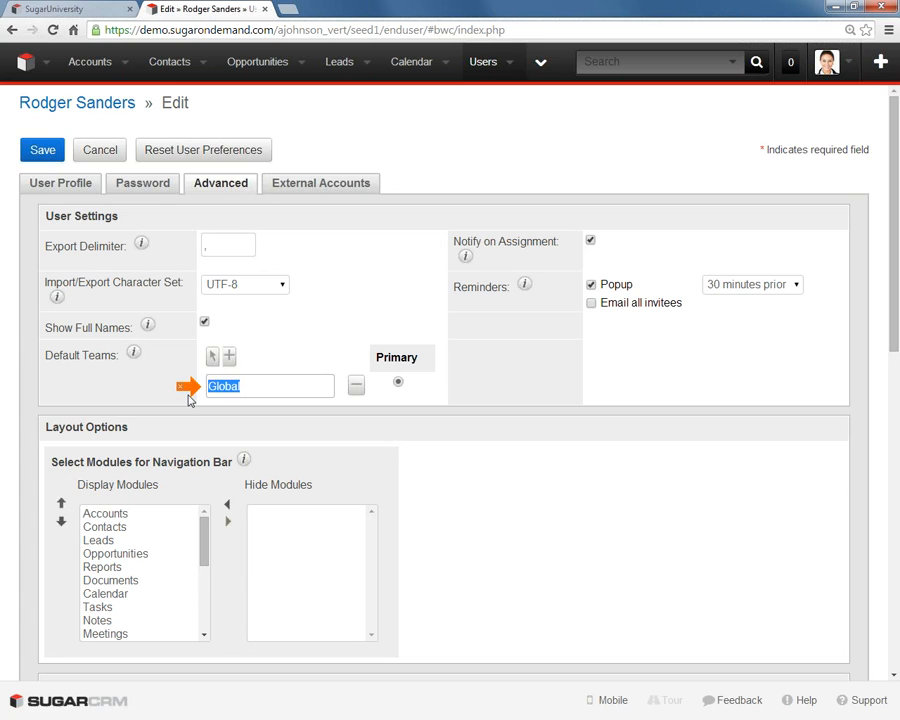
type("Sales")
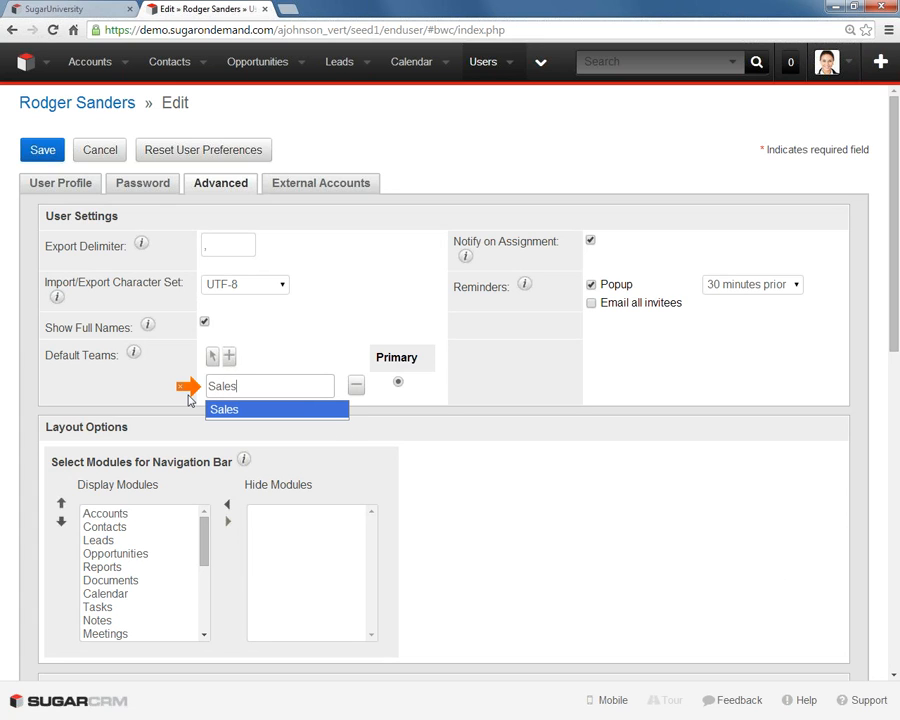
left_click(239, 411)
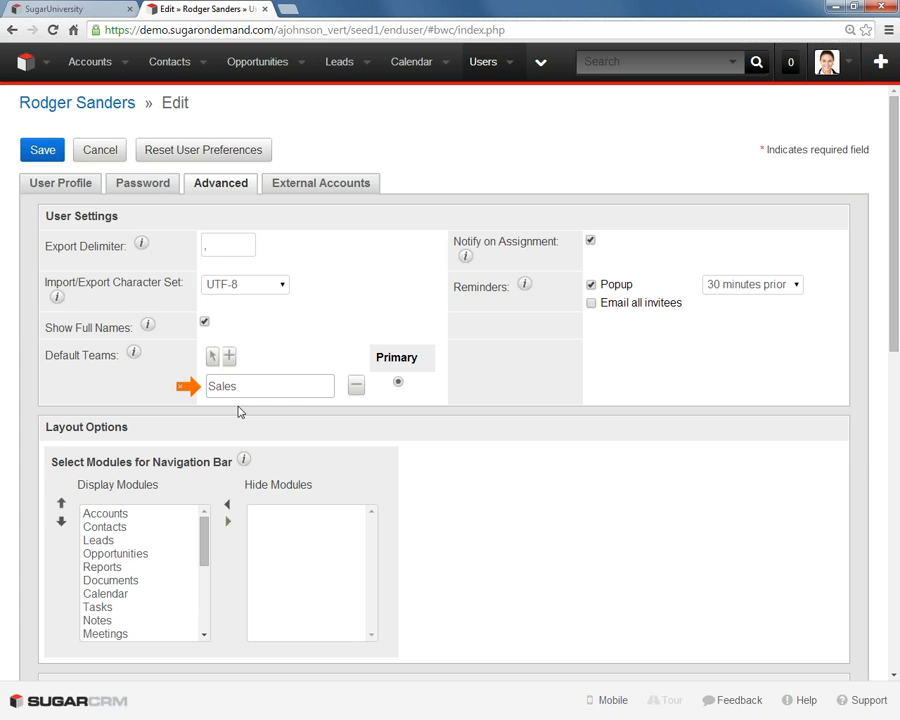
left_click(47, 150)
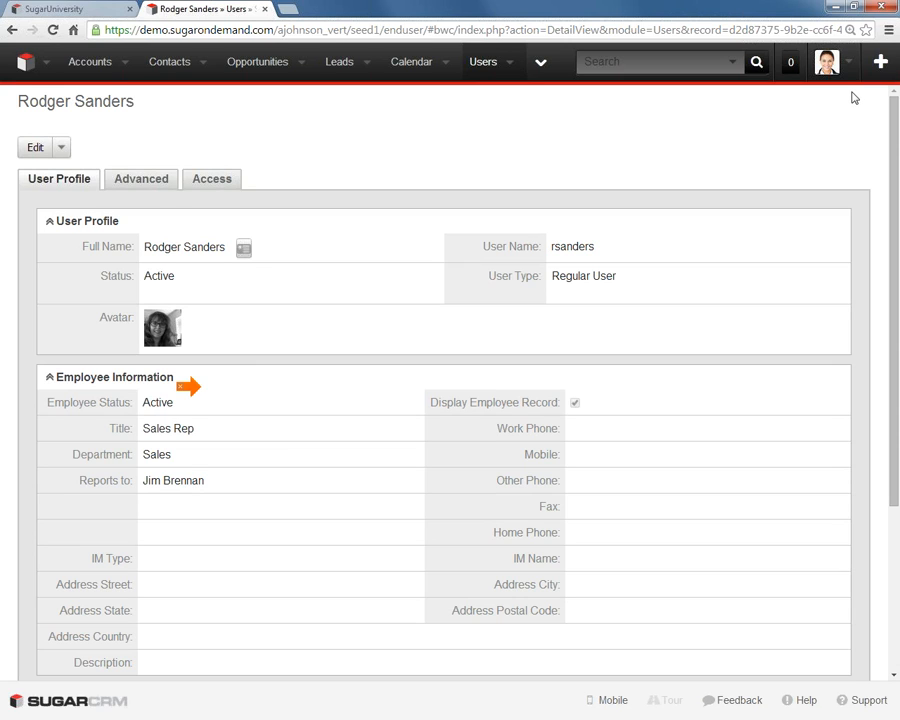
- Examine the Sales Rep's module access permissions, roles and team memberships
left_click(220, 183)
scroll(317, 200, "down", 10)
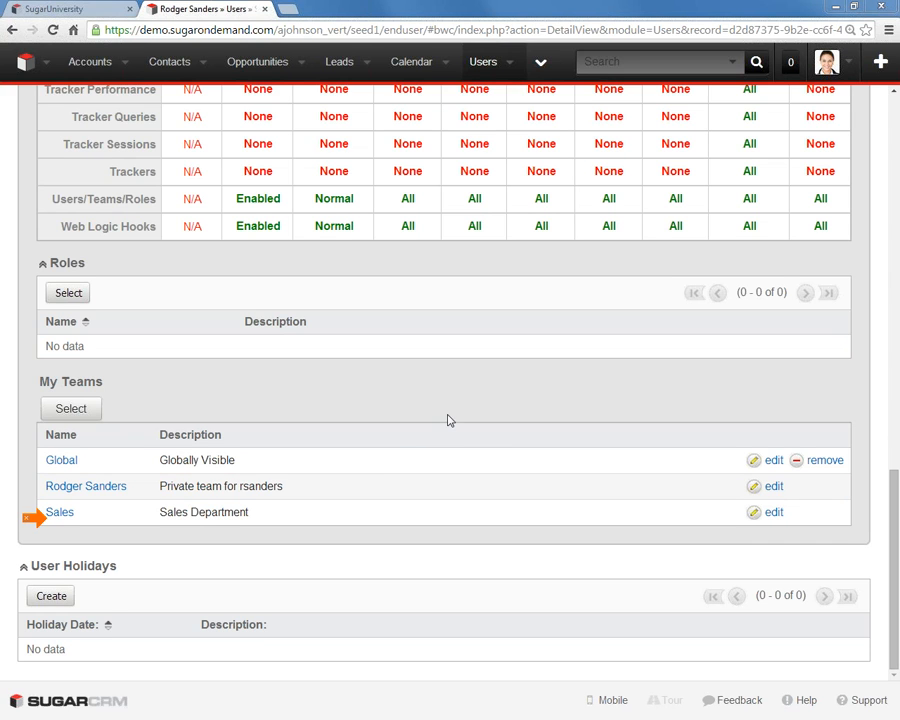
scroll(450, 414, "up", 15)
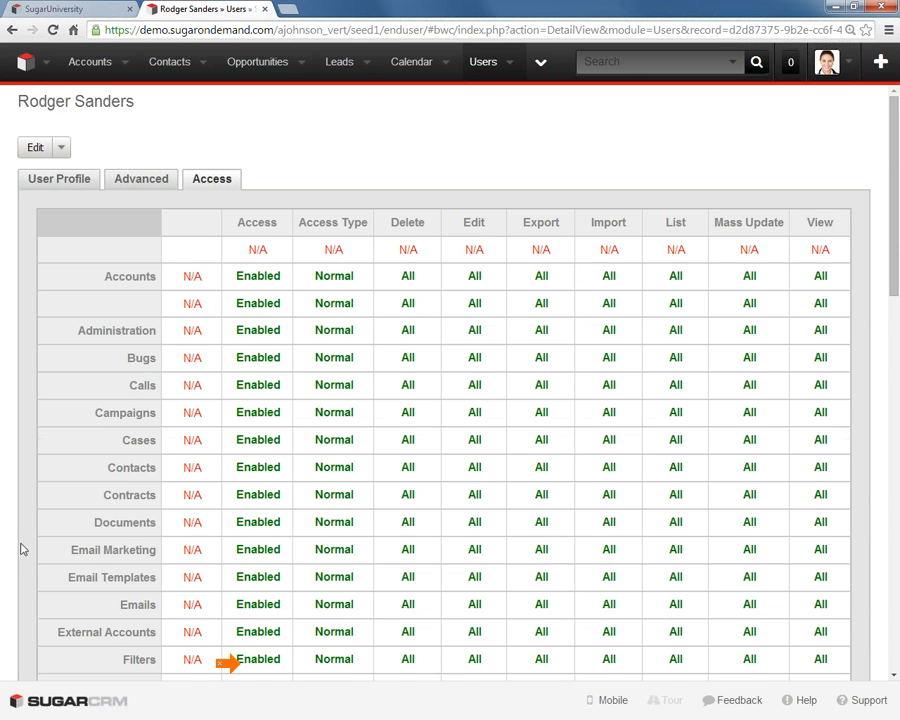
scroll(218, 663, "down", 2)
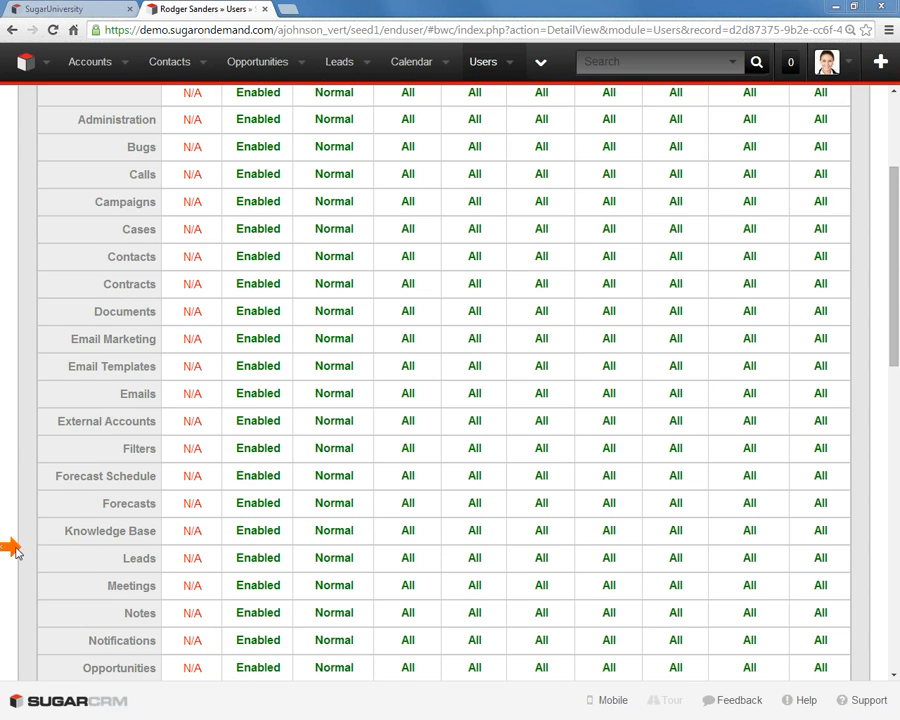
scroll(296, 532, "up", 5)
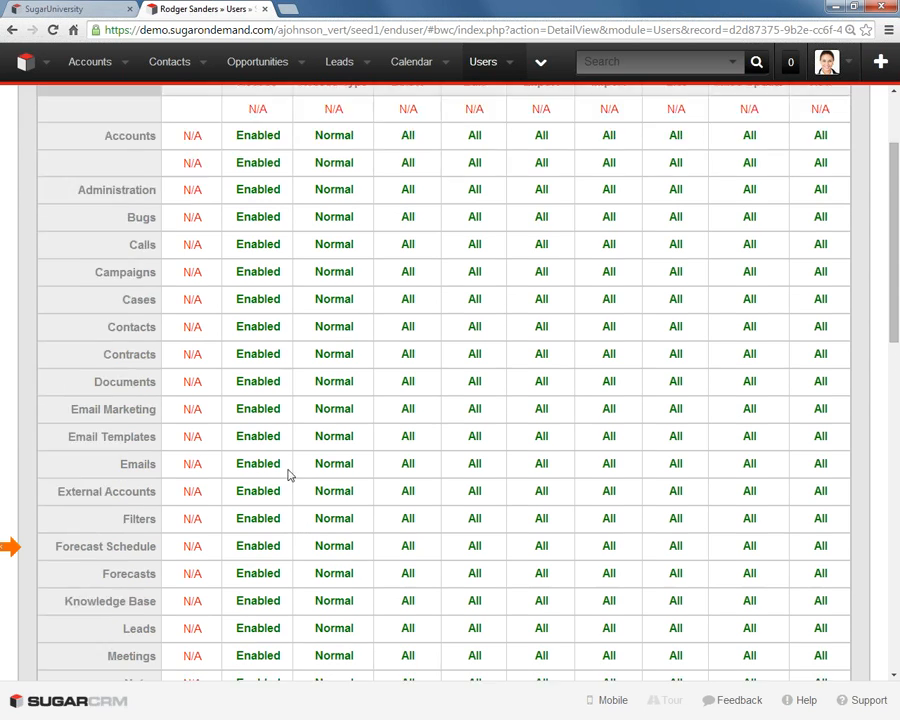
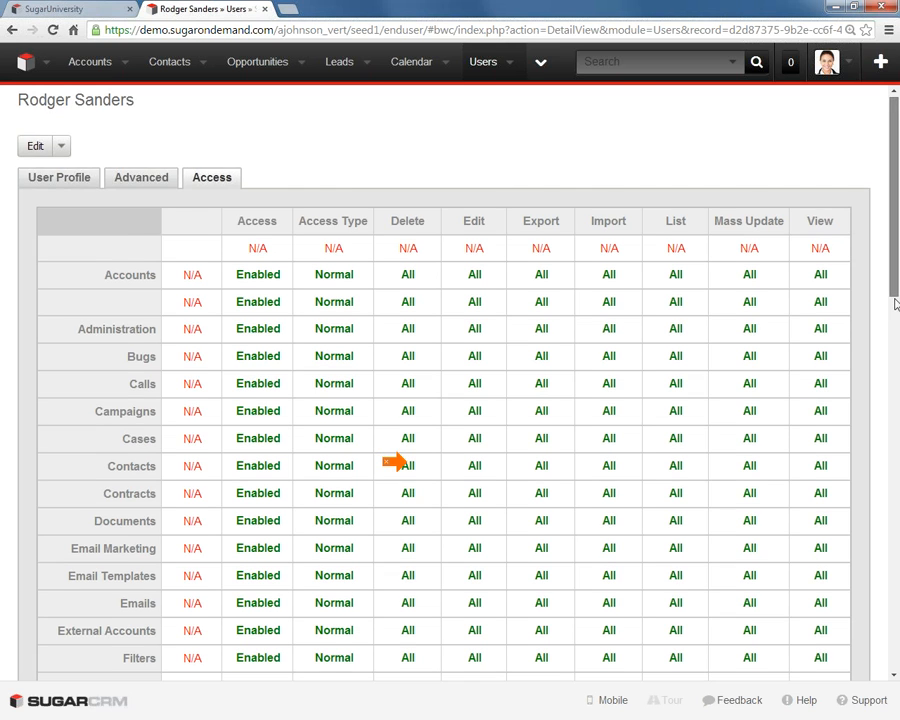
- Look over the rest of the user's access permissions and open Role Management in the administration area
left_click_drag(893, 298, 897, 529)
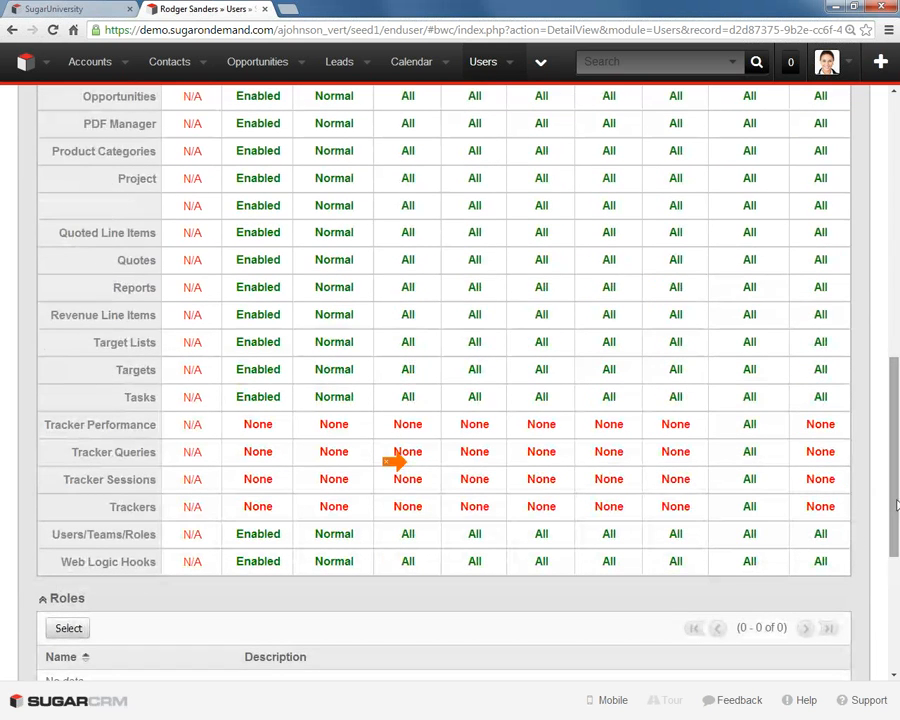
left_click_drag(897, 508, 854, 205)
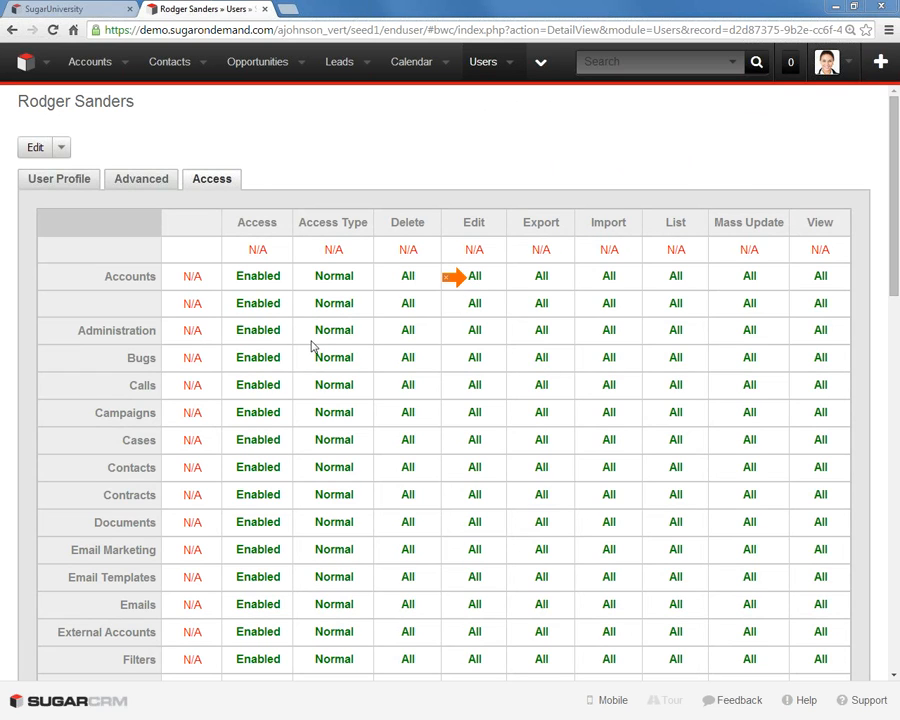
left_click(845, 64)
left_click(852, 166)
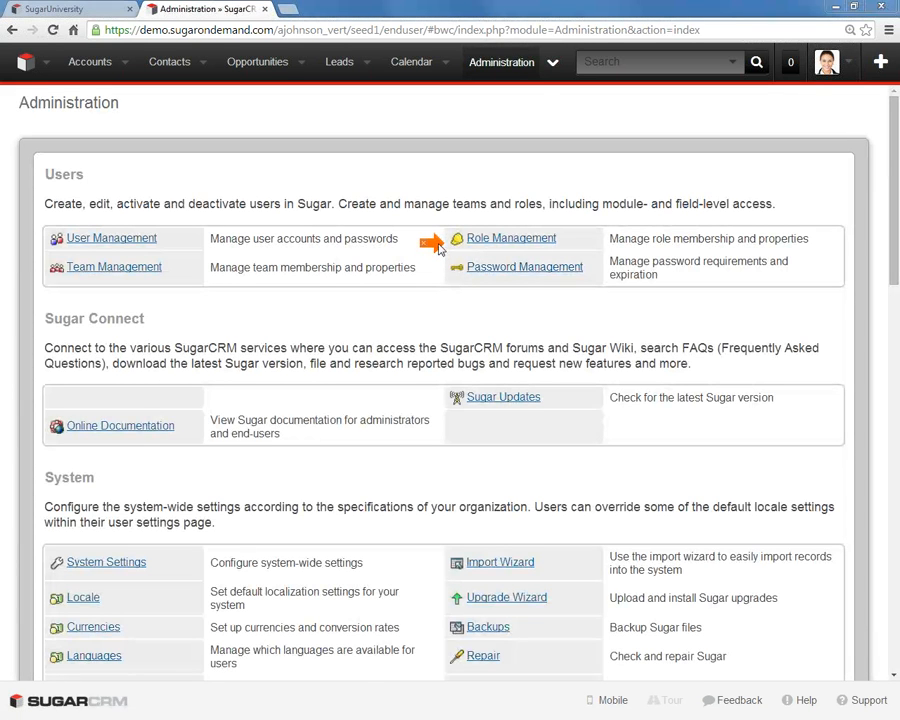
left_click(500, 242)
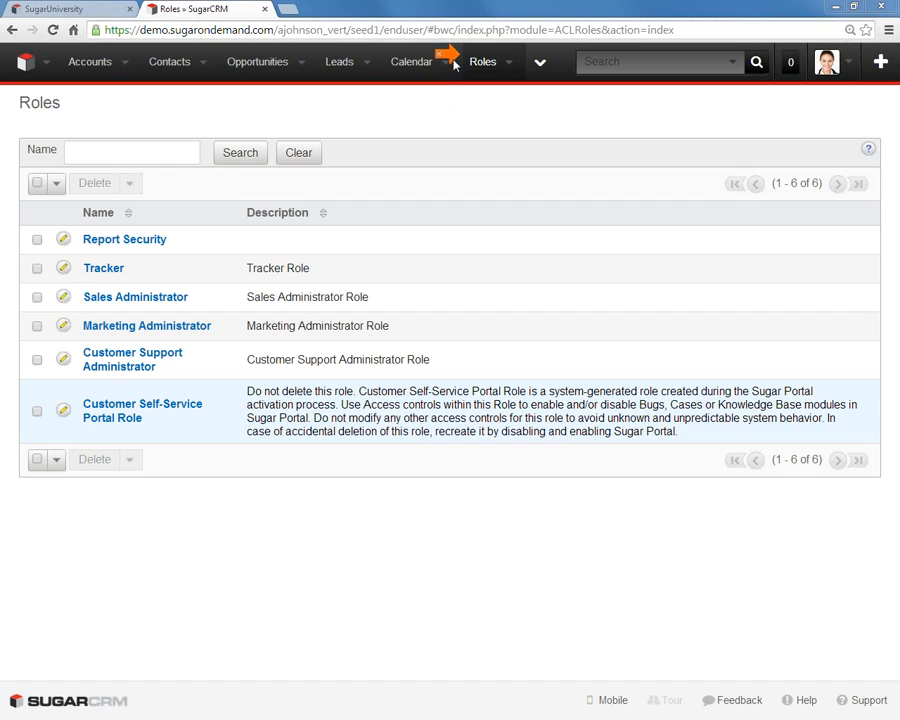
- Create and save a role named Sales Reps with the description "Only the Sales Reps in the Sales Department."
left_click(509, 63)
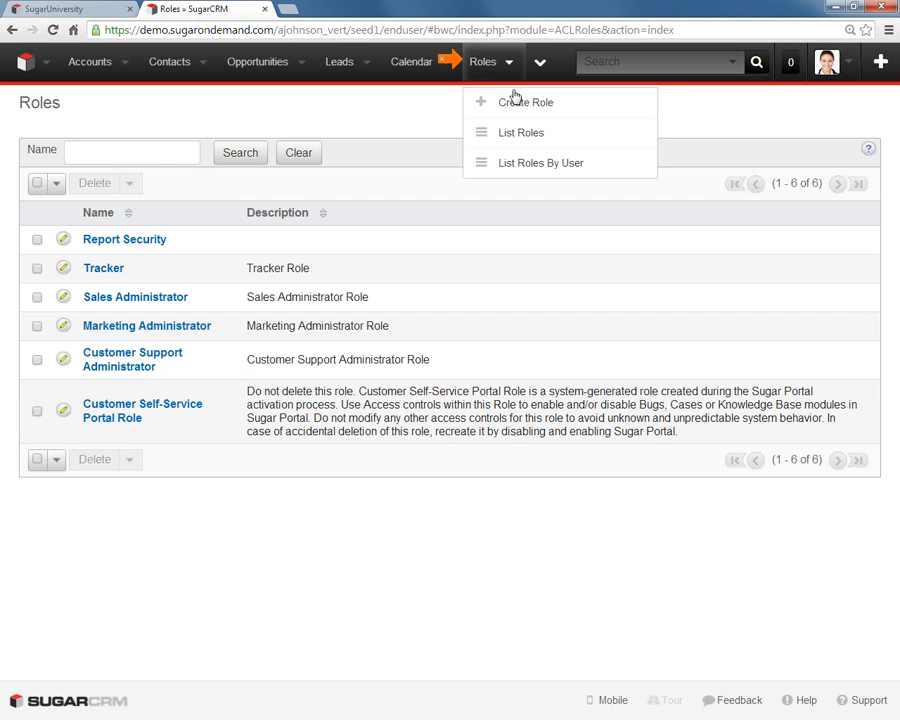
left_click(499, 105)
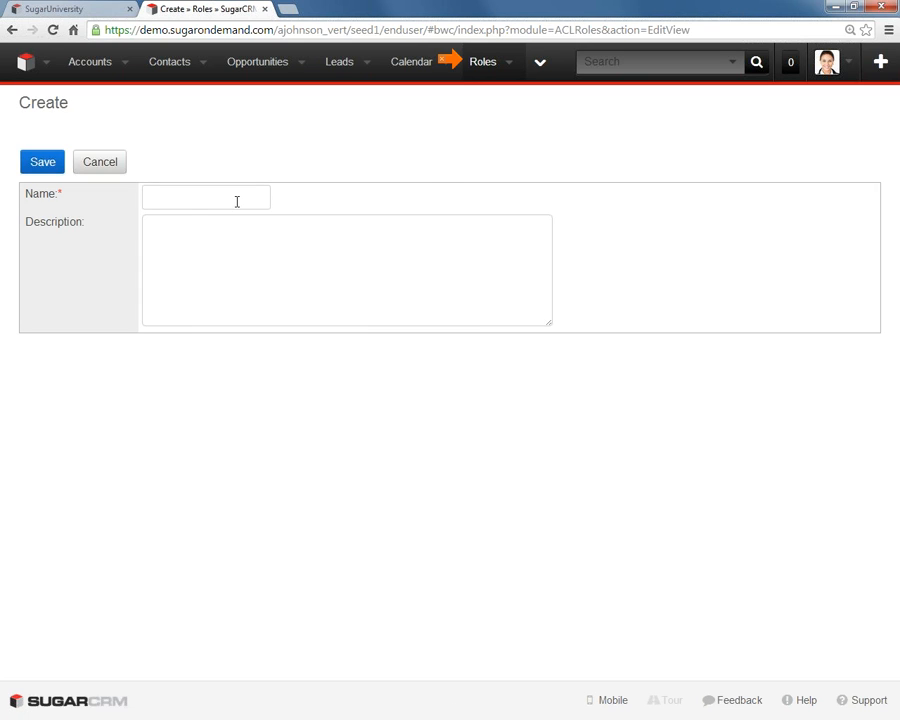
left_click(180, 198)
type("Sales Reps")
key("Tab")
type("Onl")
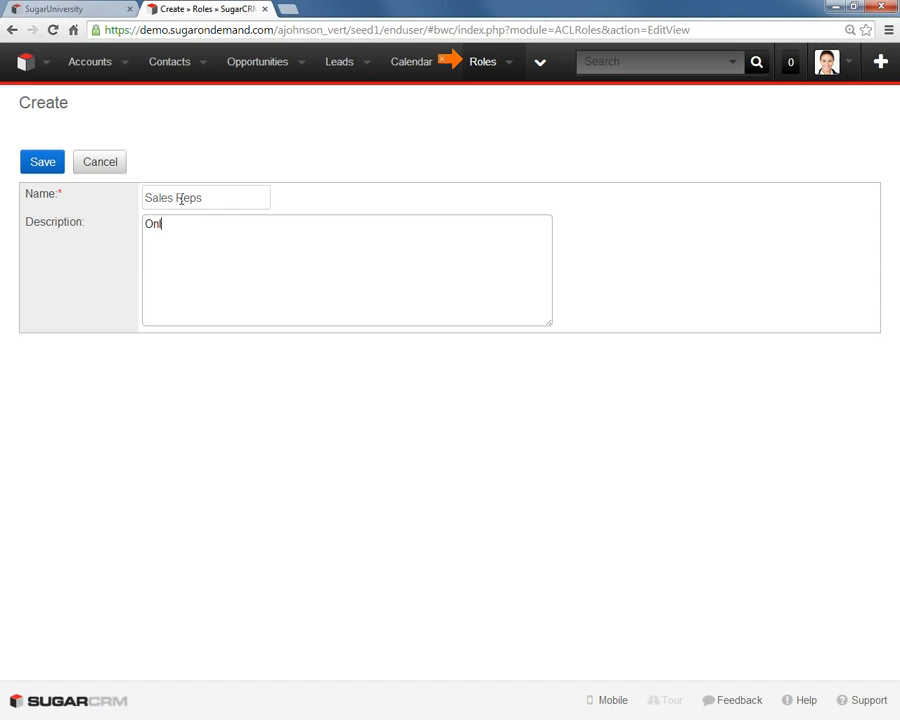
type("y the Sales Reps in the Sales ")
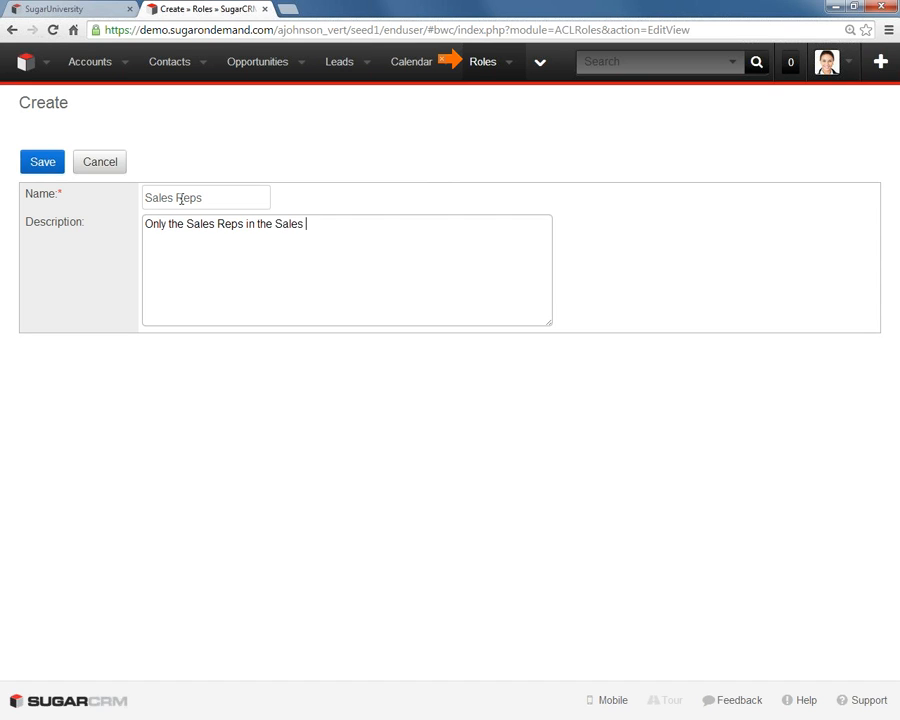
type("Department.")
left_click(53, 170)
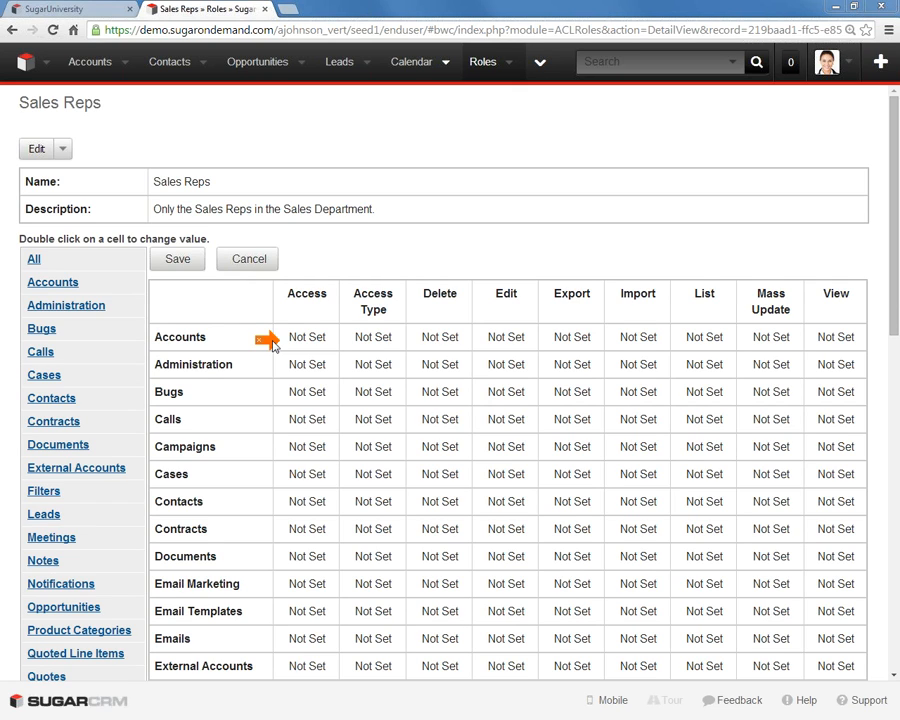
double_click(315, 341)
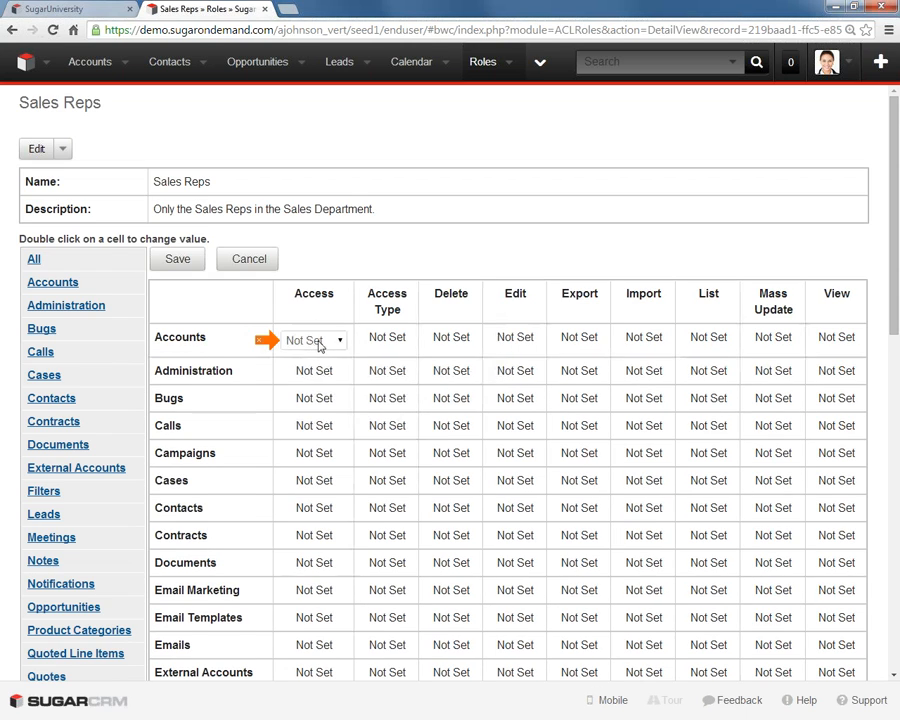
left_click(318, 345)
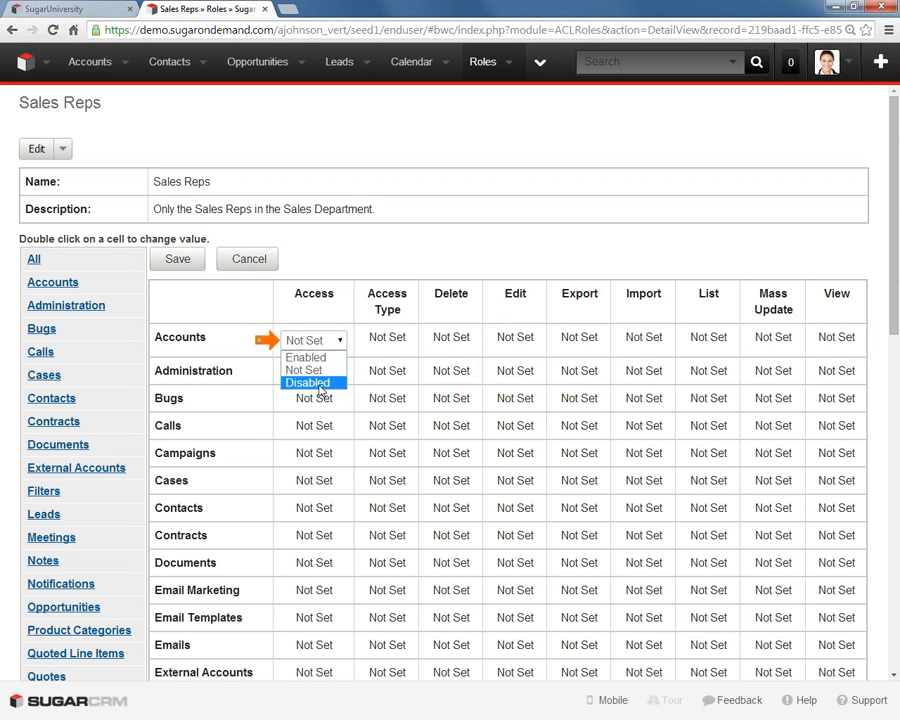
left_click(361, 266)
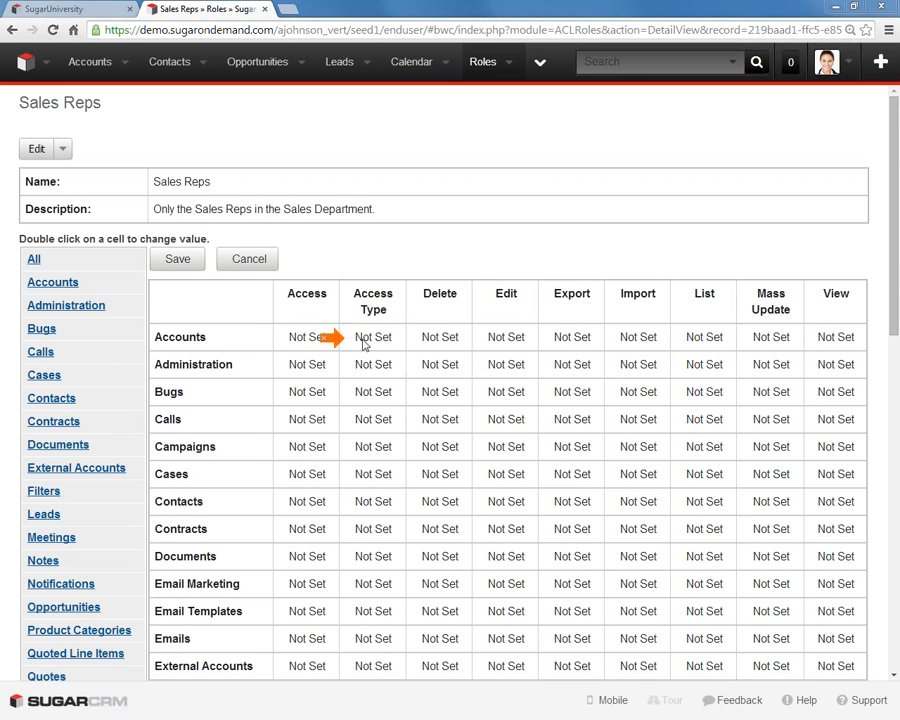
- For the Accounts module in the Sales Reps role, set Delete to None and Edit to Owner
double_click(426, 338)
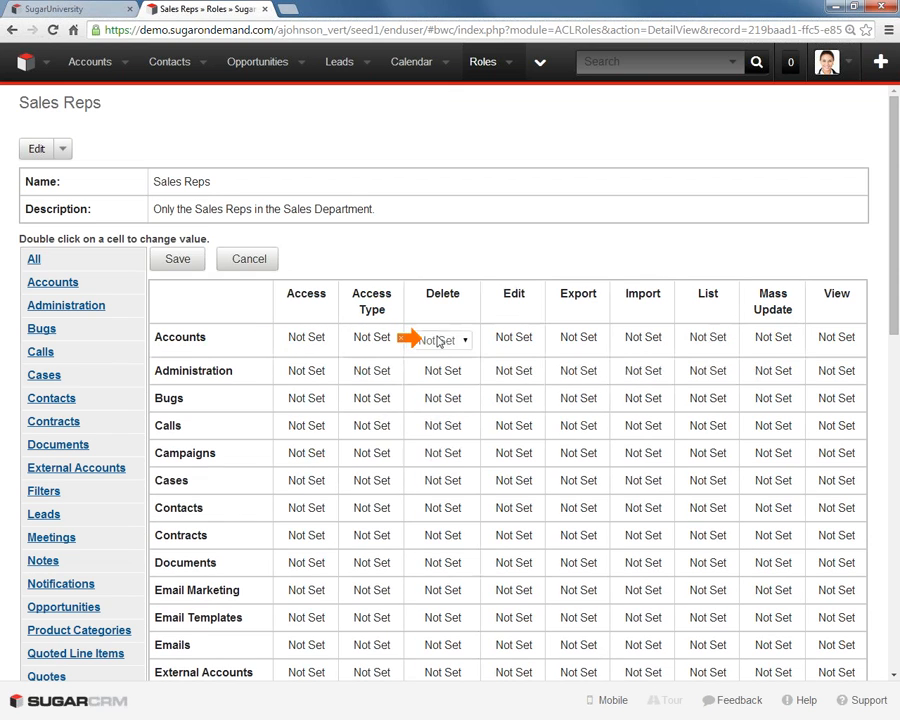
left_click(437, 343)
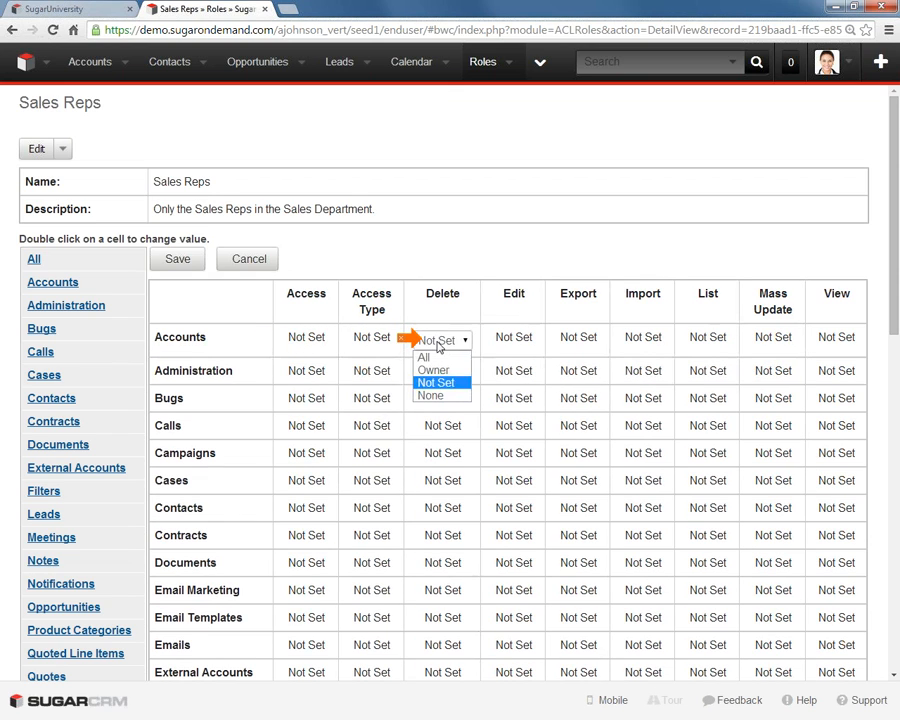
left_click(432, 396)
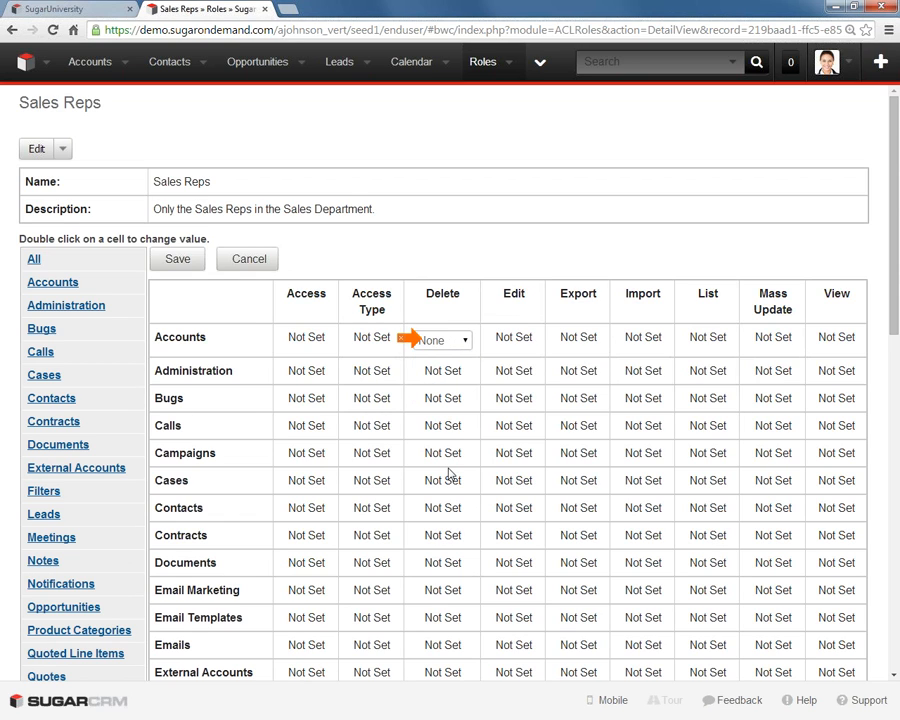
double_click(519, 340)
left_click(514, 341)
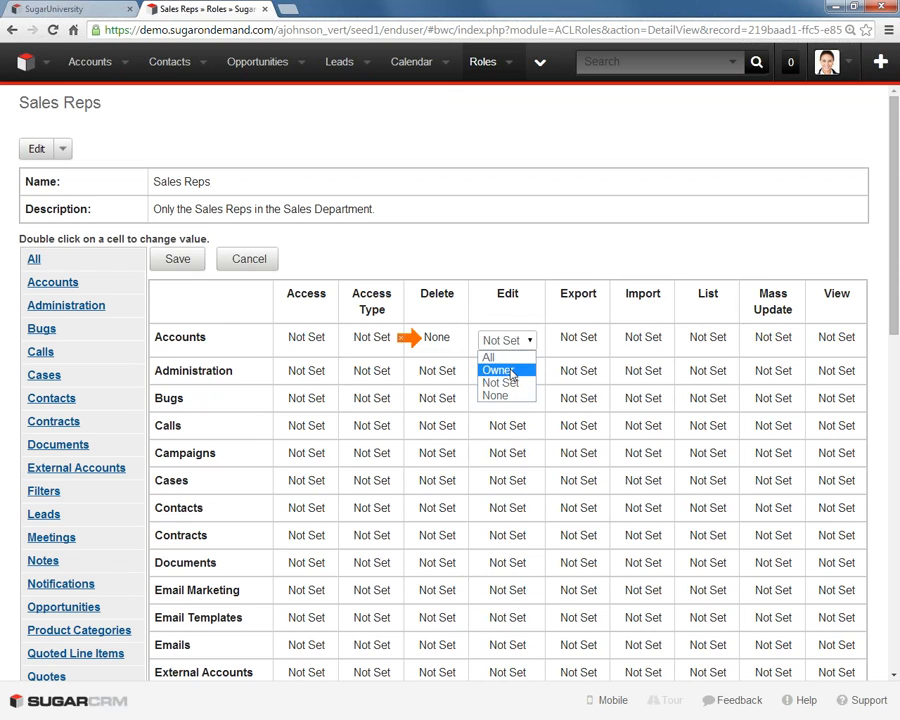
left_click(512, 371)
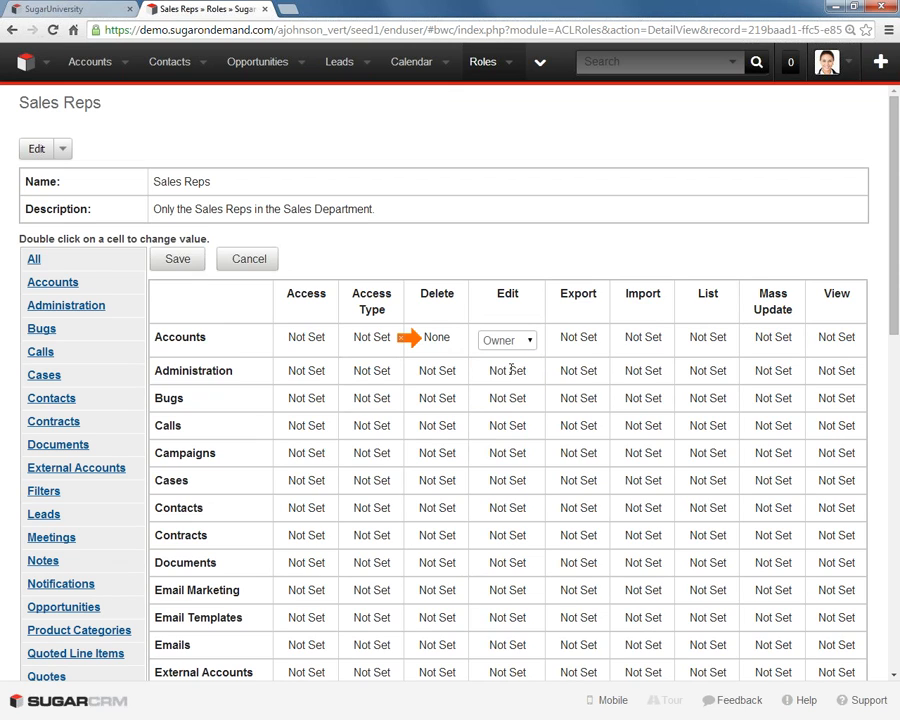
- Set the Accounts module's Export permission to None and its View permission to Owner
double_click(578, 339)
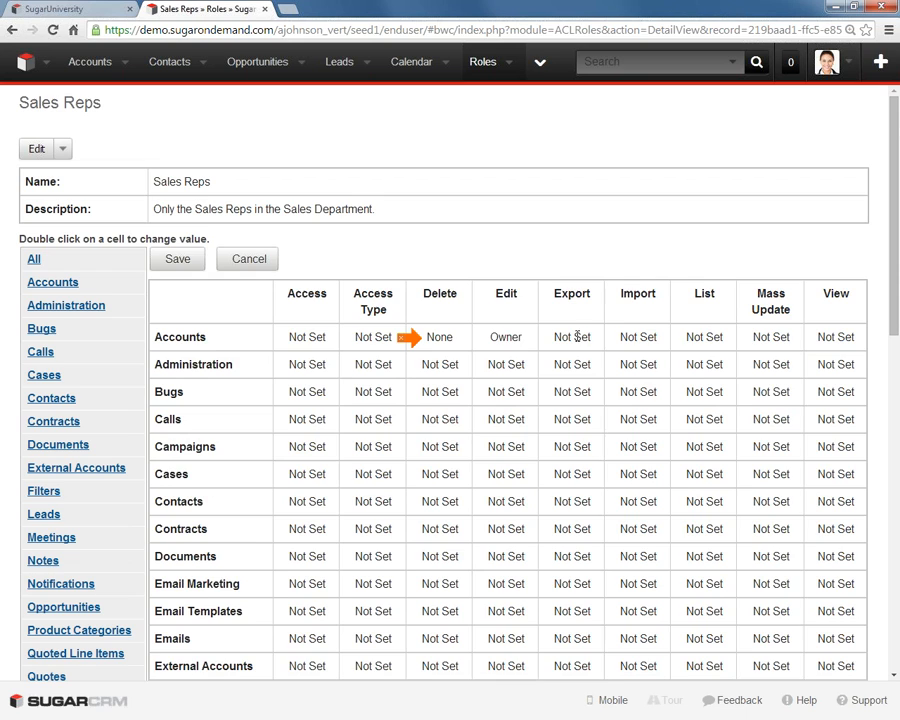
left_click(580, 342)
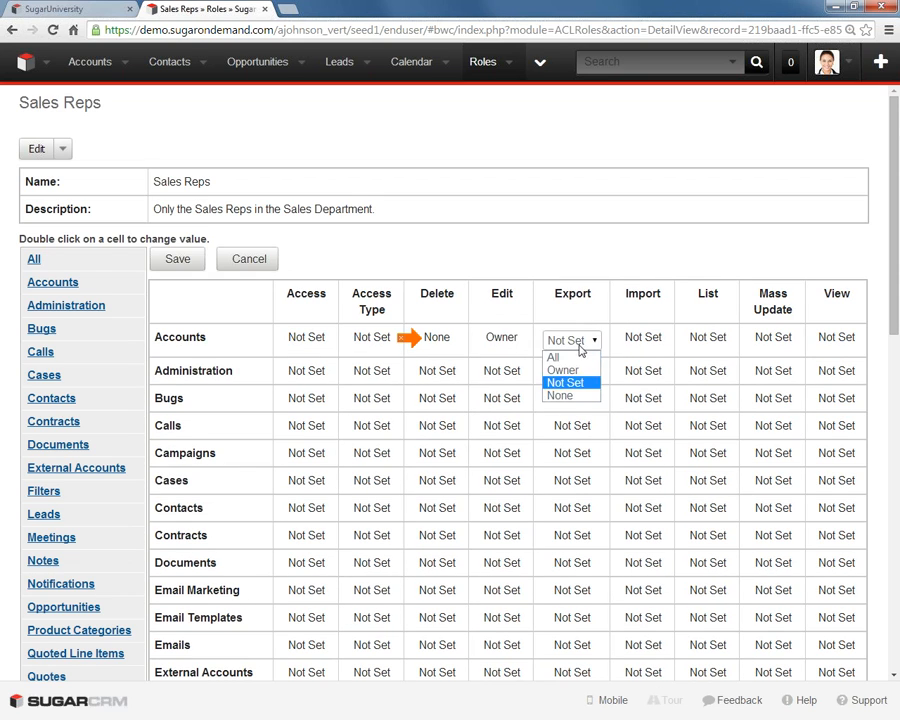
left_click(571, 396)
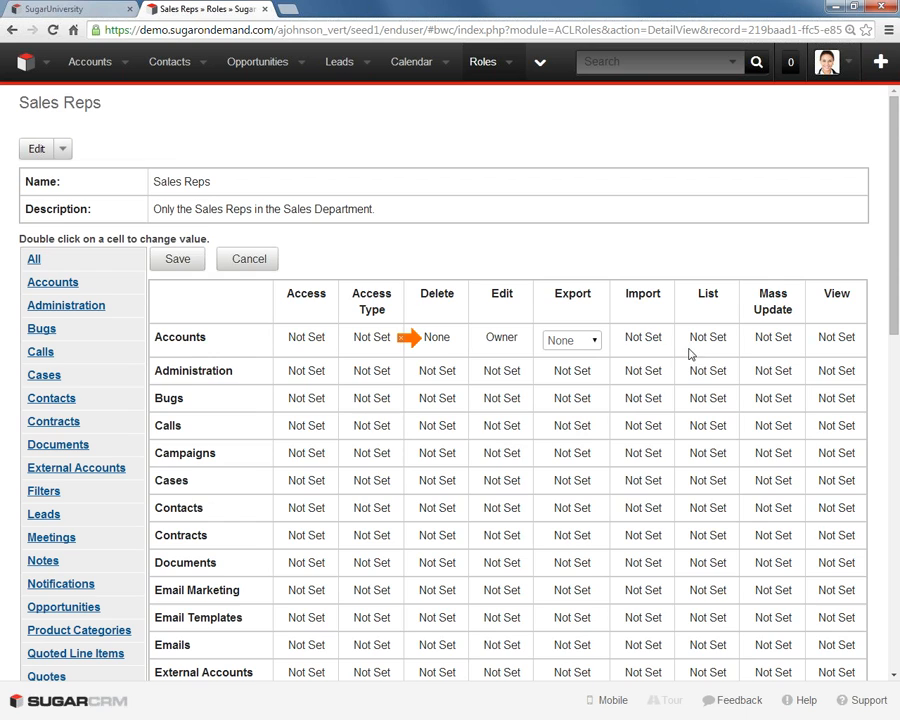
left_click(410, 340)
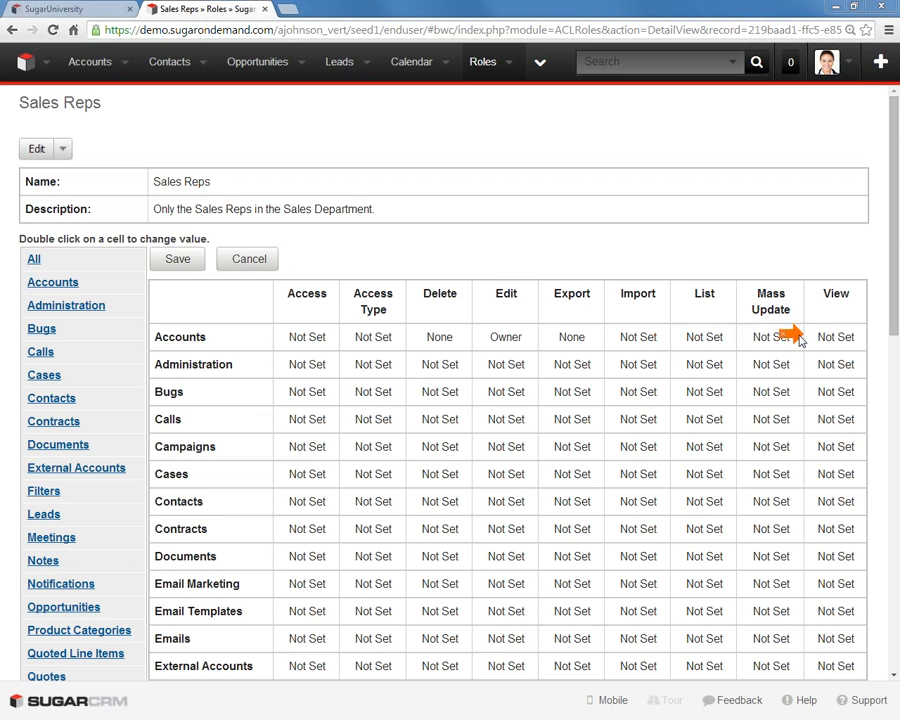
double_click(843, 340)
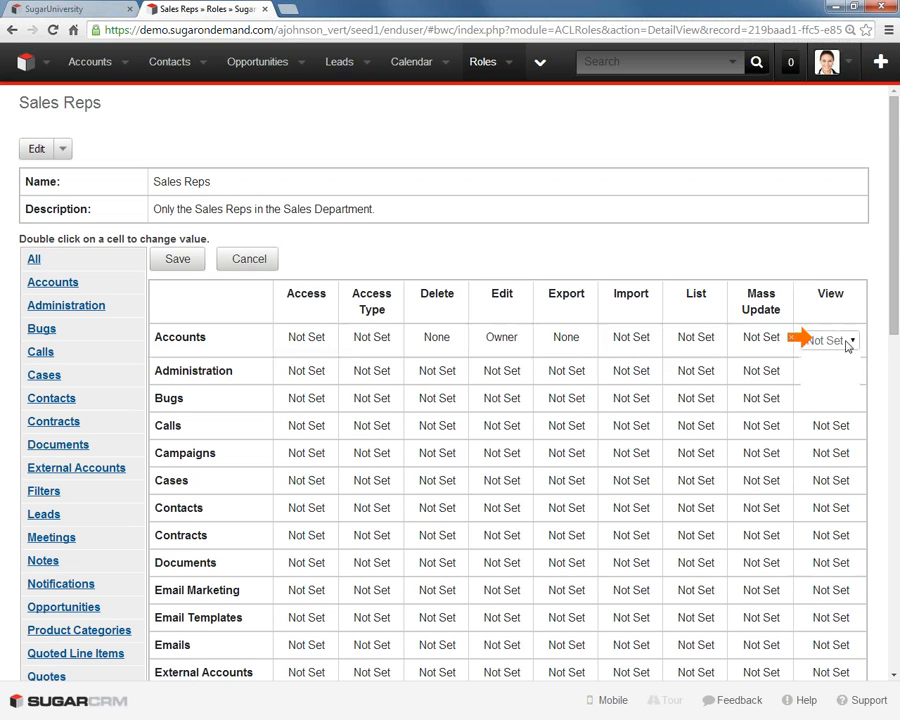
left_click(843, 341)
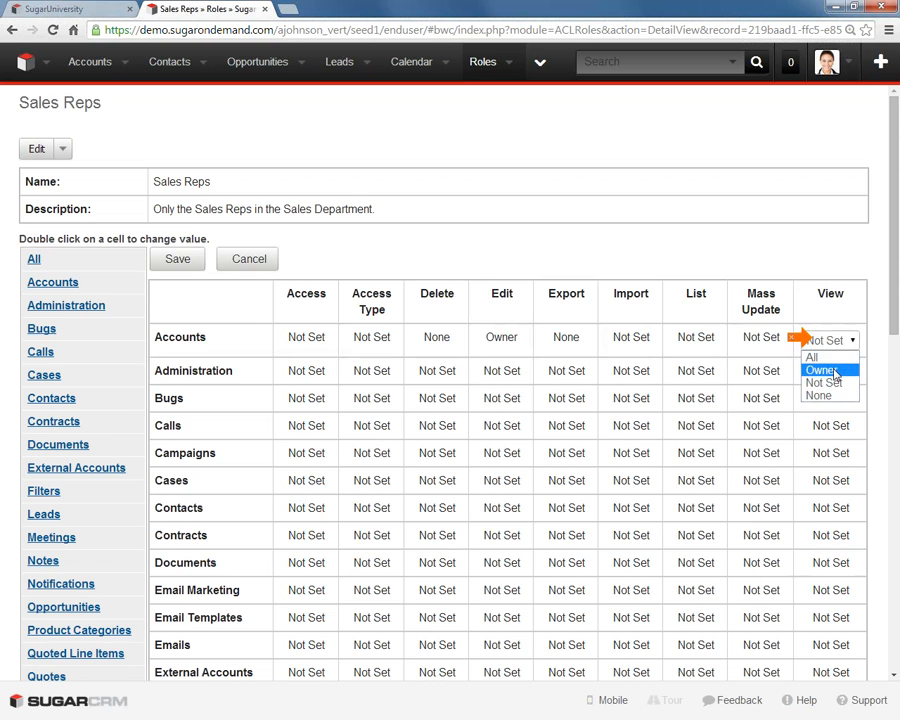
left_click(836, 374)
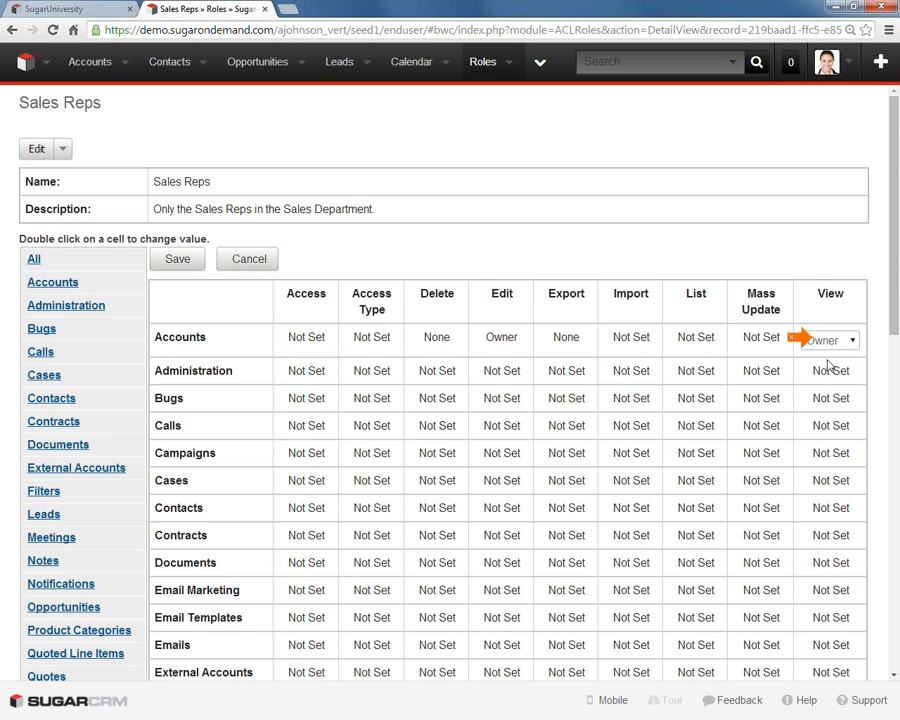
left_click_drag(804, 340, 748, 340)
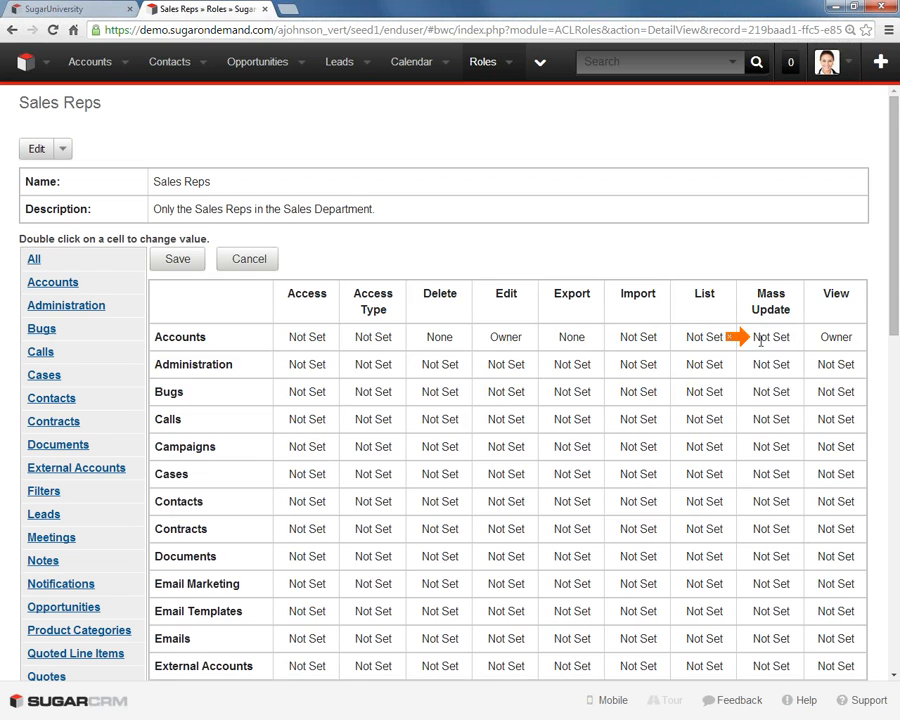
- Set Mass Update to None for the Accounts module and save the role's permissions
double_click(750, 340)
left_click(763, 345)
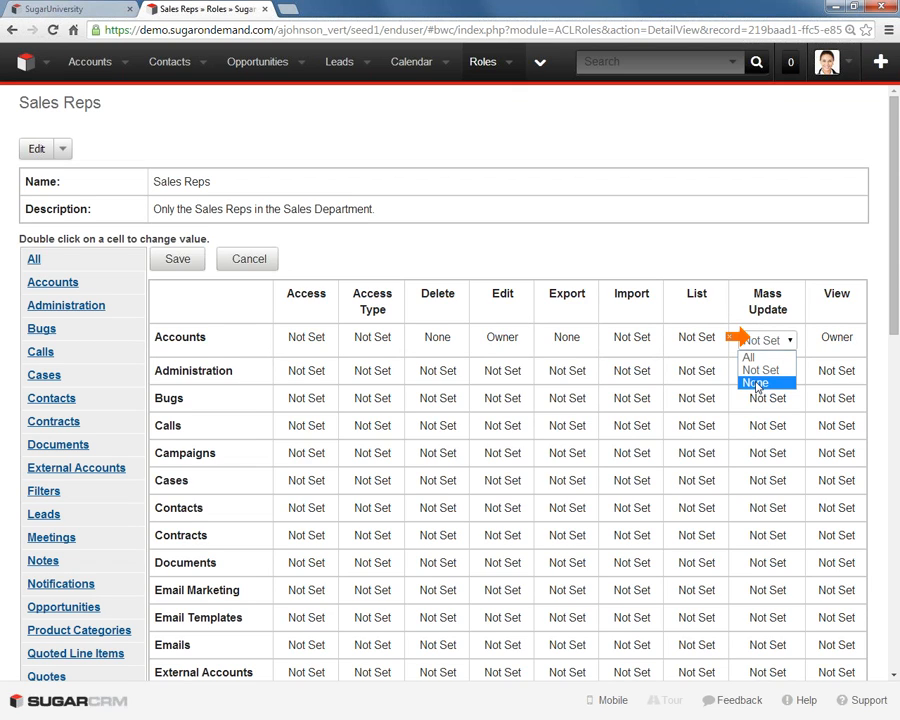
left_click(757, 384)
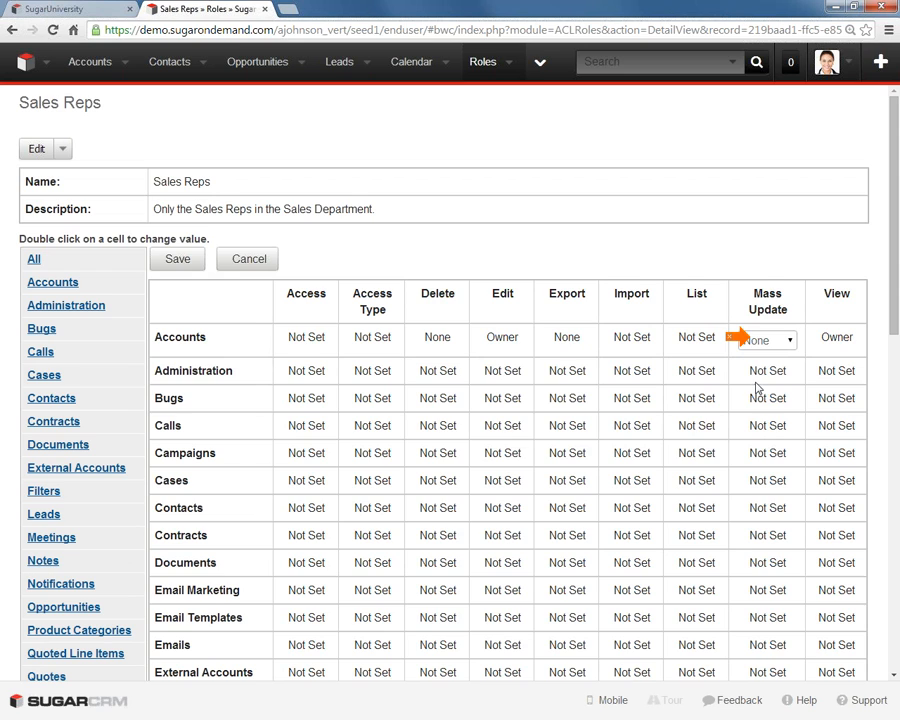
left_click(167, 256)
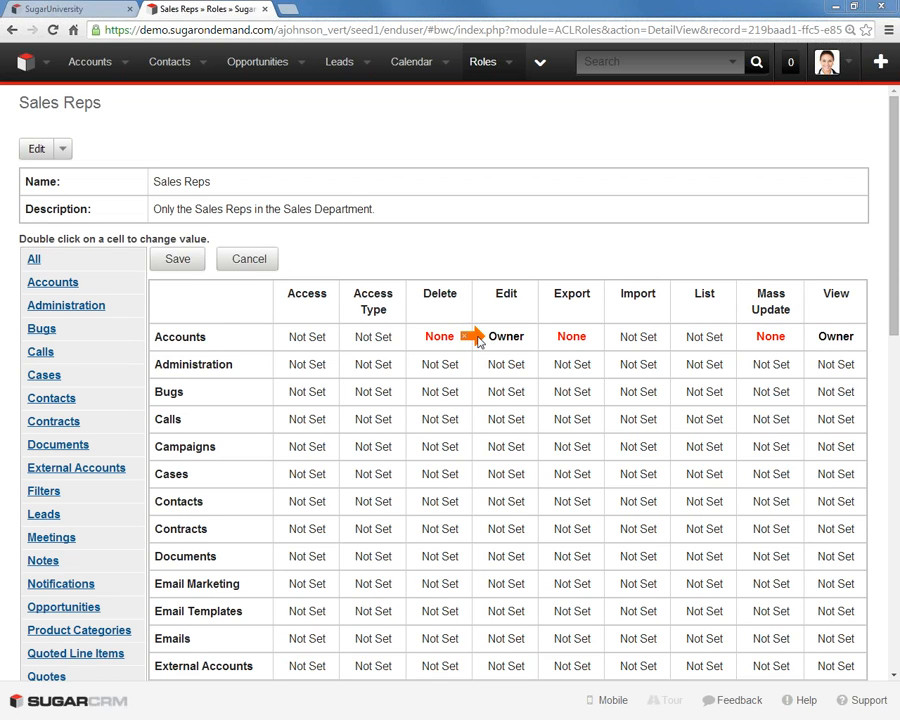
- Set the Accounts module's Access to Enabled and save the role
double_click(307, 336)
left_click(310, 340)
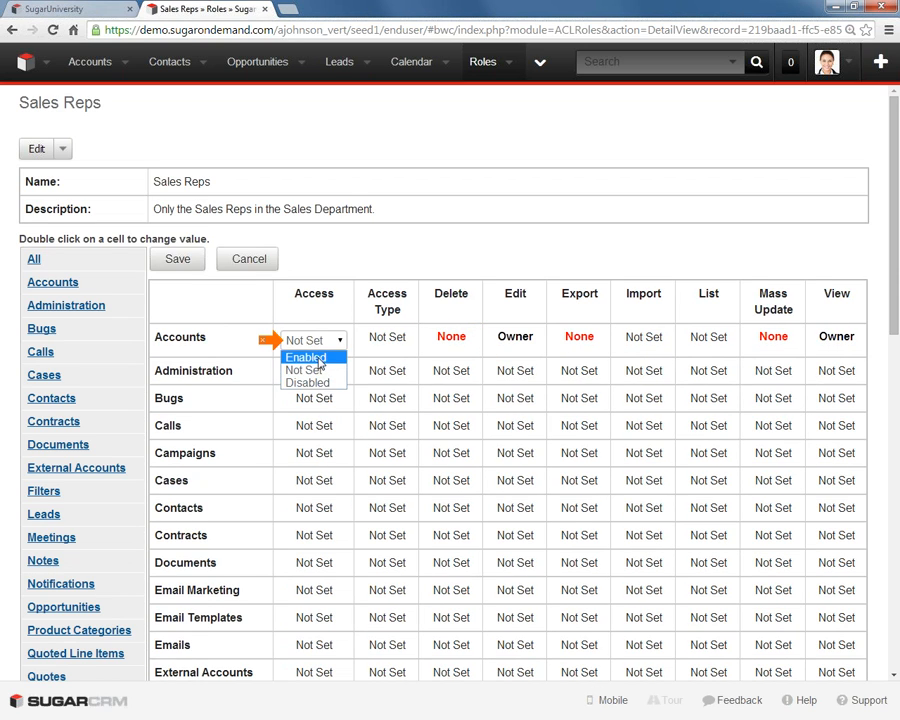
left_click(318, 357)
left_click(178, 260)
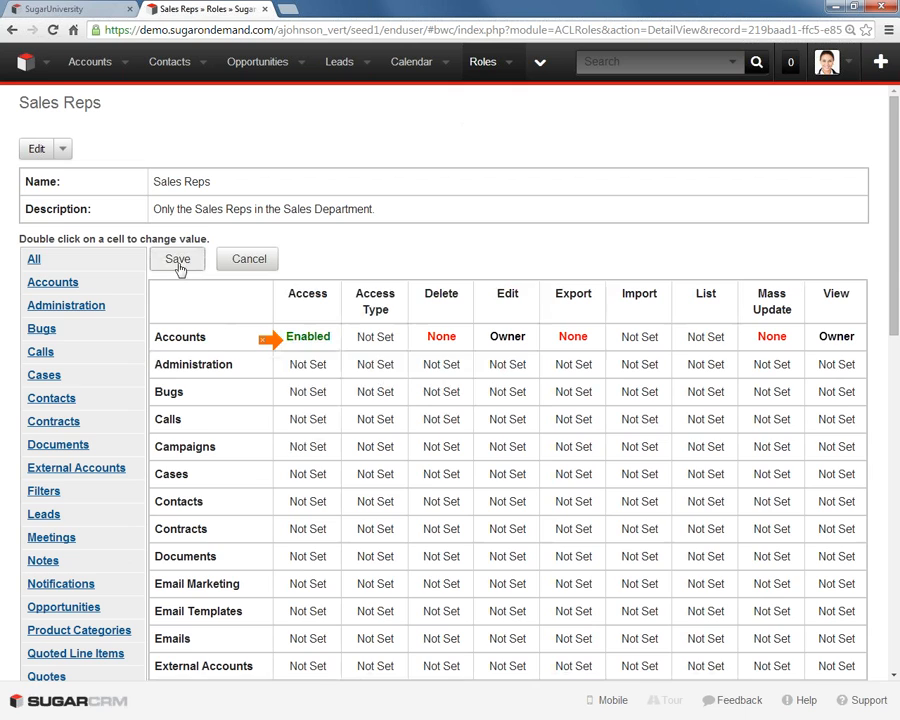
- Set the Contacts module's Access to Enabled in the Sales Reps role
double_click(321, 507)
left_click(325, 509)
left_click(314, 518)
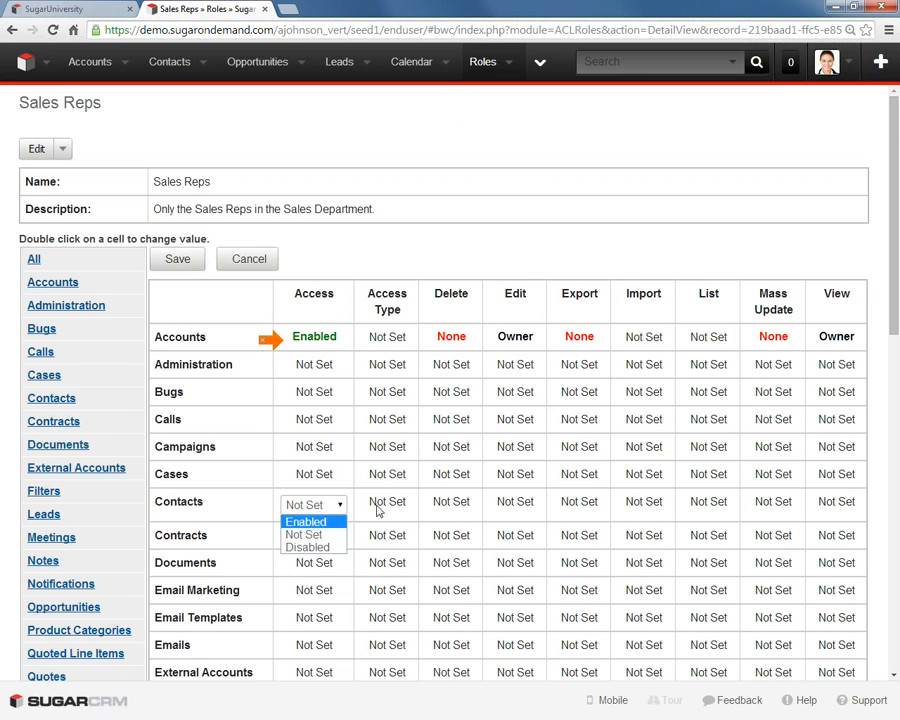
- Try Admin and Developer as the Contacts module's Access Type
double_click(381, 505)
left_click(385, 507)
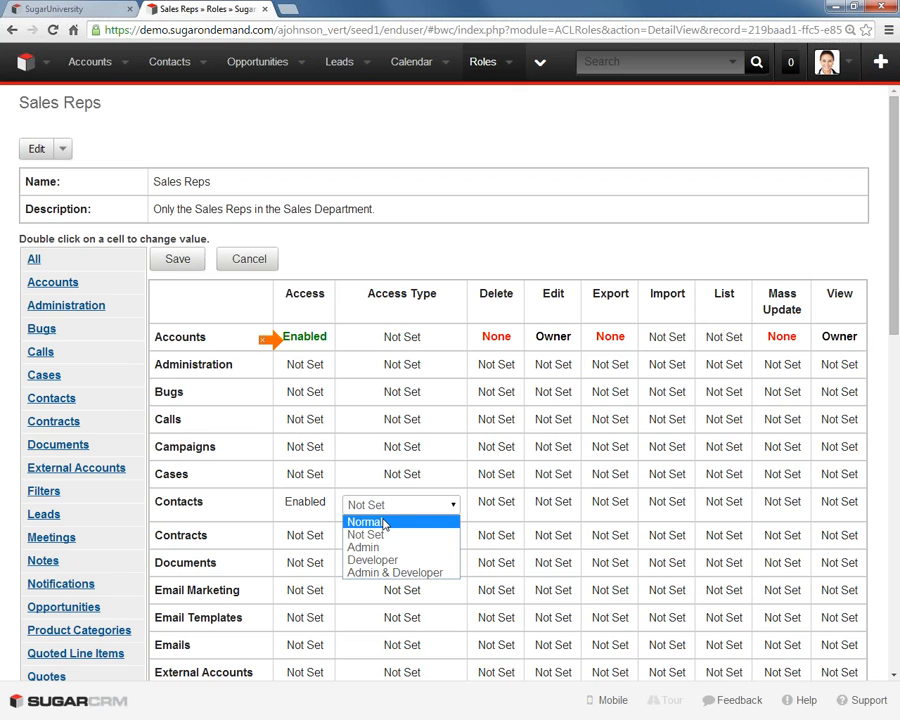
left_click(381, 549)
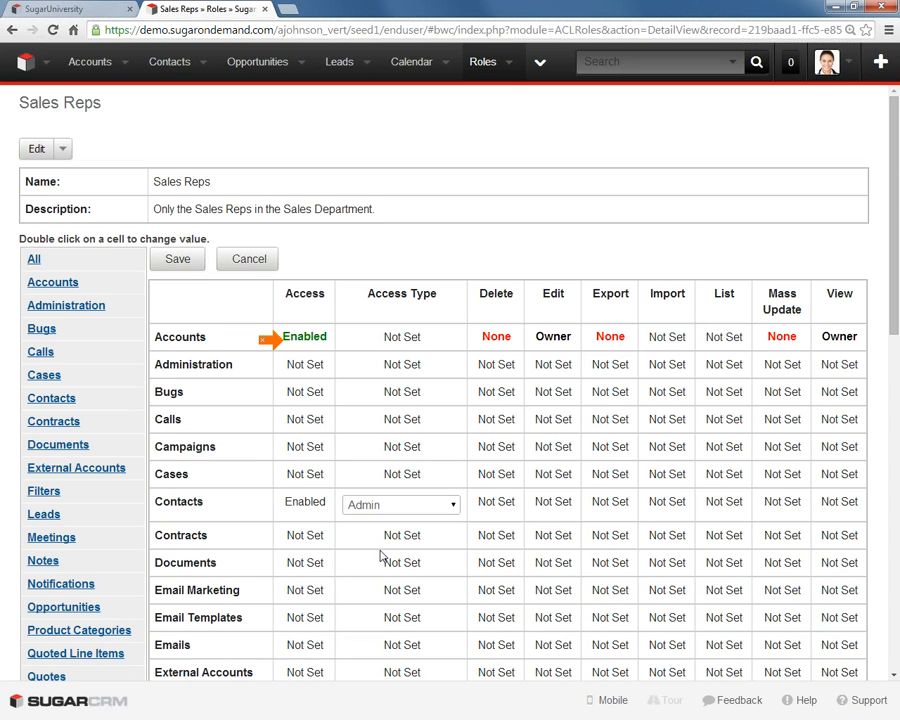
left_click(452, 505)
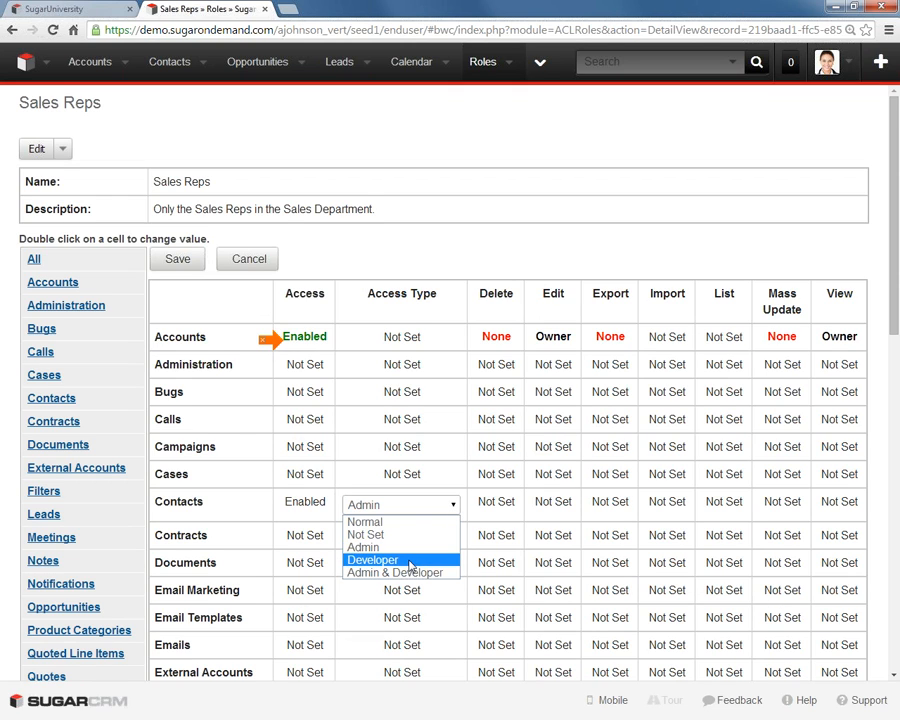
left_click(409, 563)
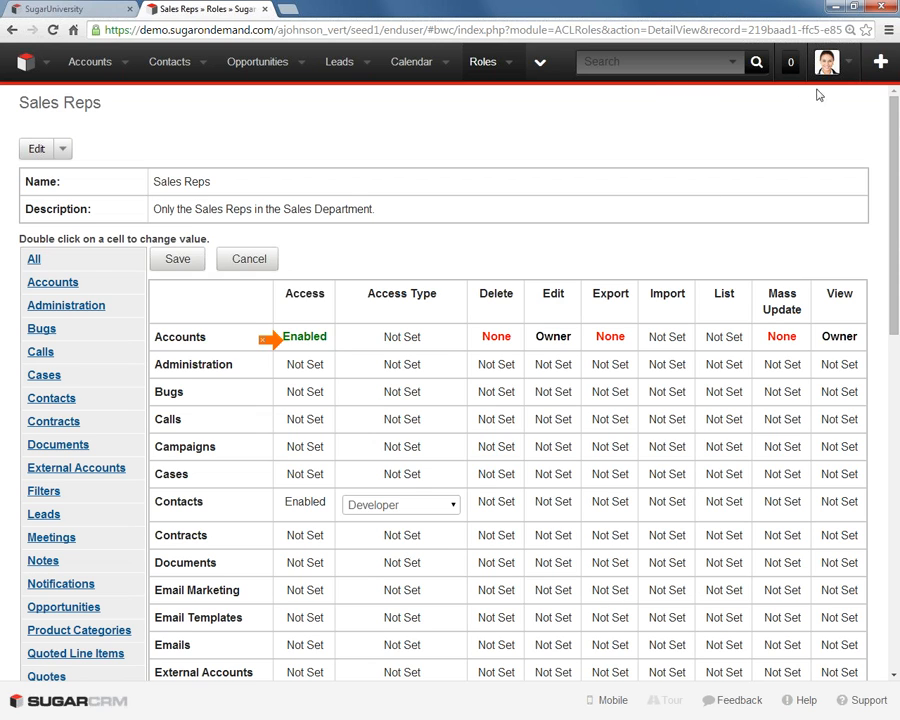
left_click(846, 60)
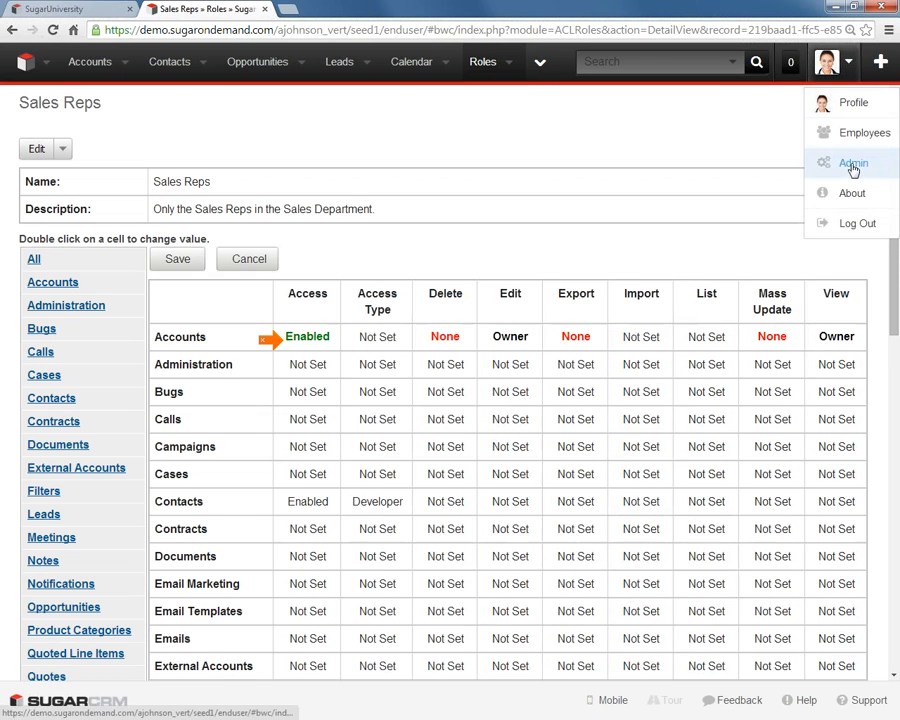
left_click(737, 149)
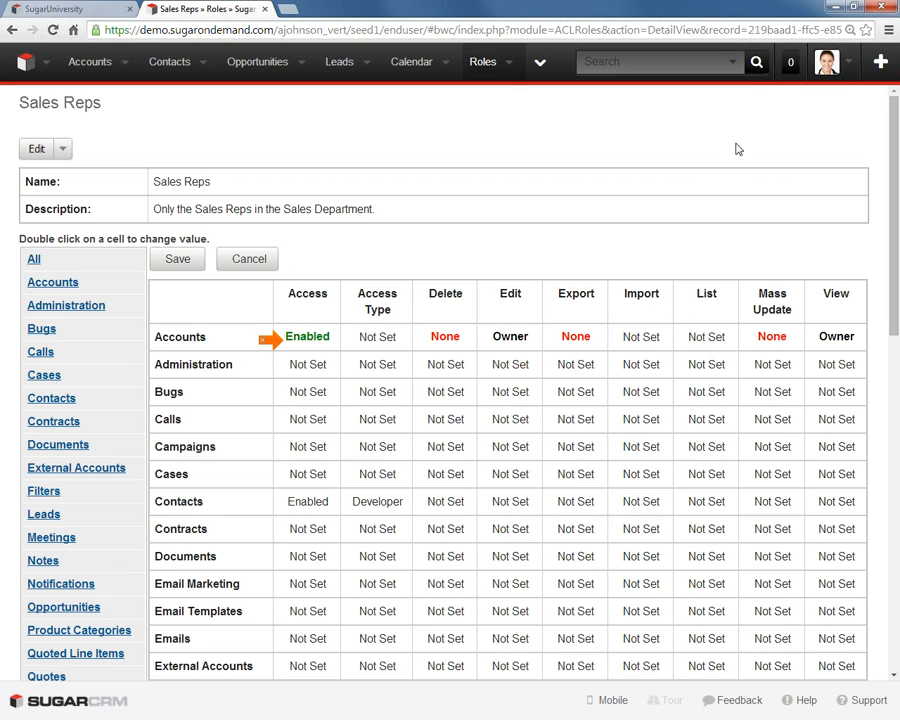
- Set the Contacts module's Access Type to Normal and its Delete permission to None
double_click(400, 506)
left_click(400, 507)
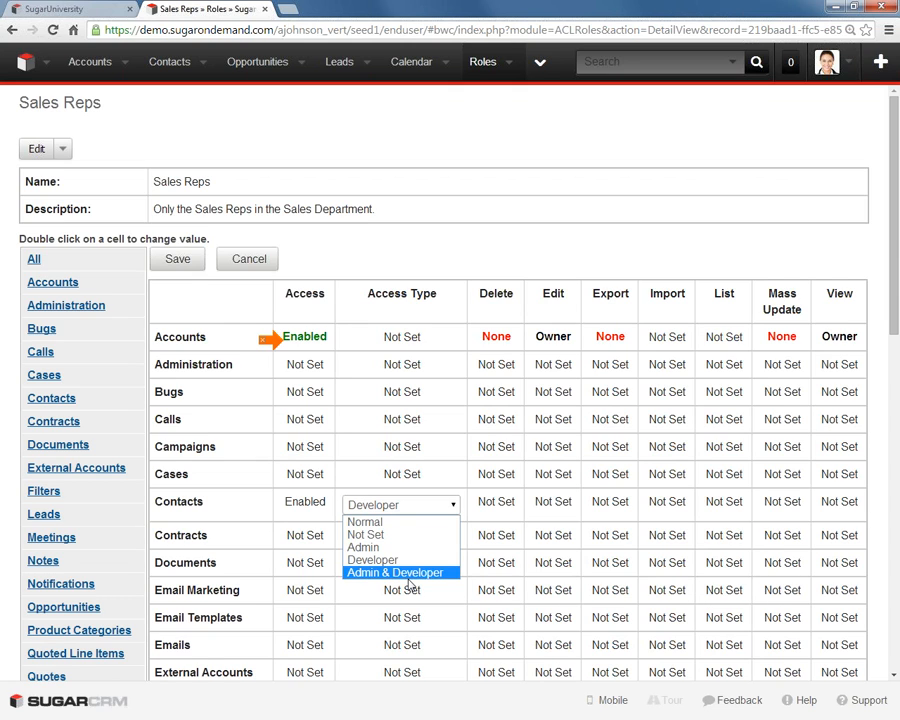
left_click(393, 522)
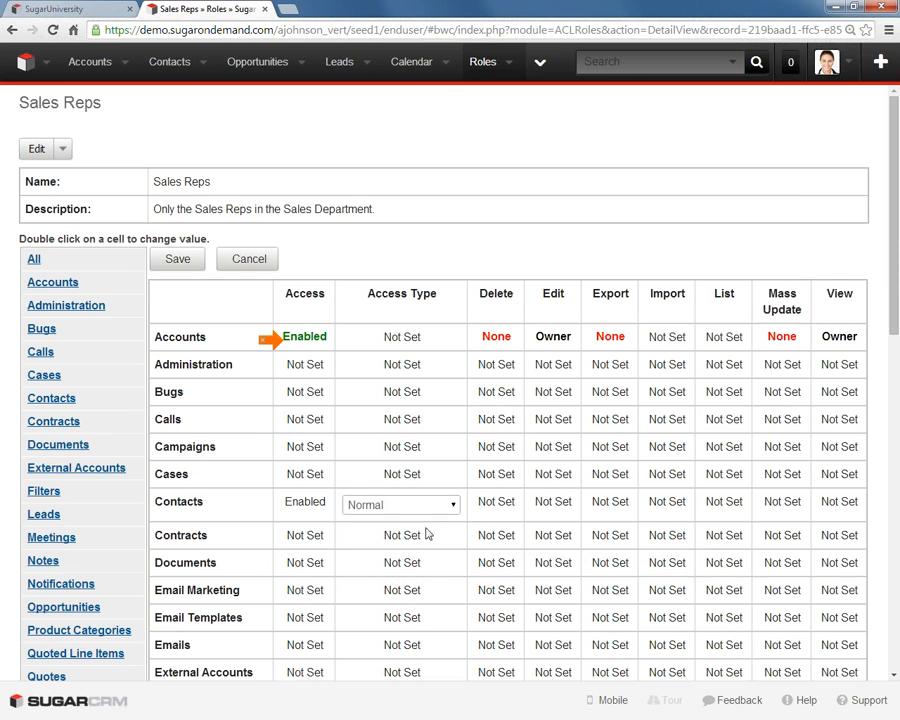
left_click(500, 505)
double_click(457, 505)
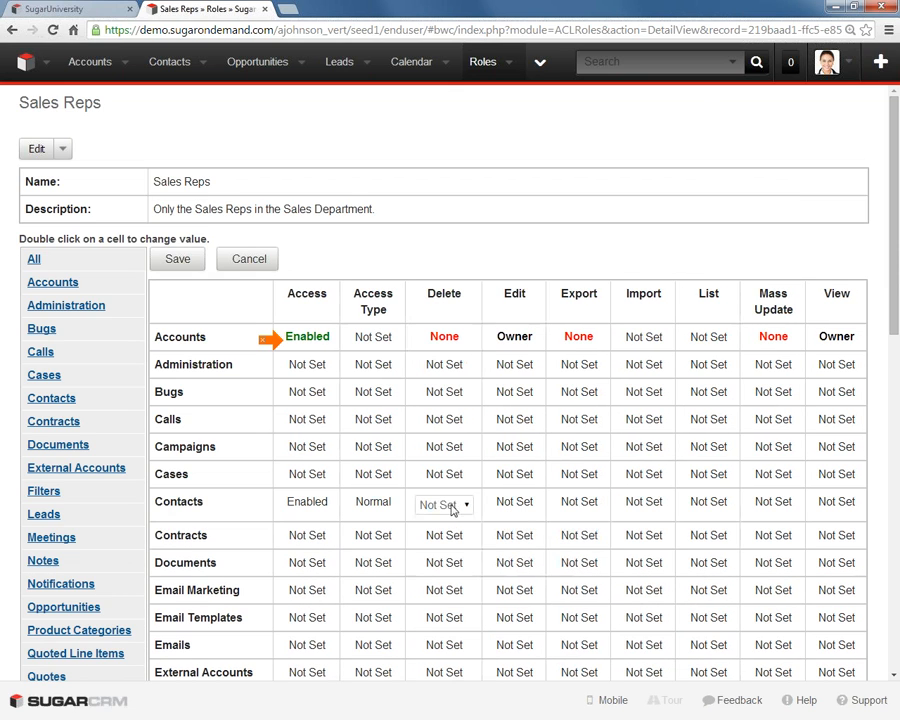
left_click(455, 505)
left_click(450, 558)
- For the Contacts module, set Edit to Owner and Export to None
double_click(516, 503)
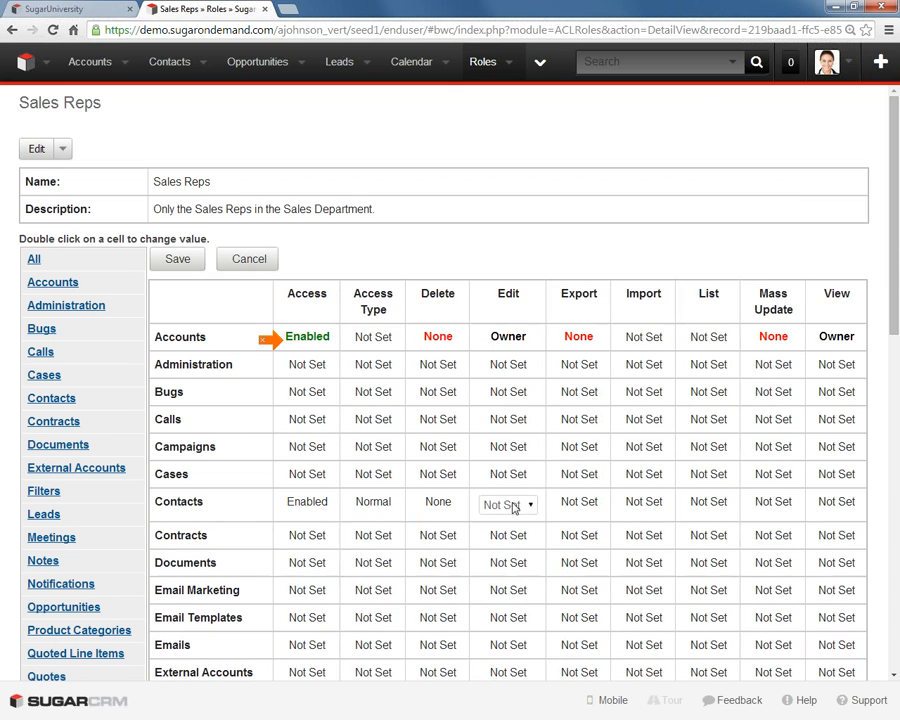
left_click(515, 505)
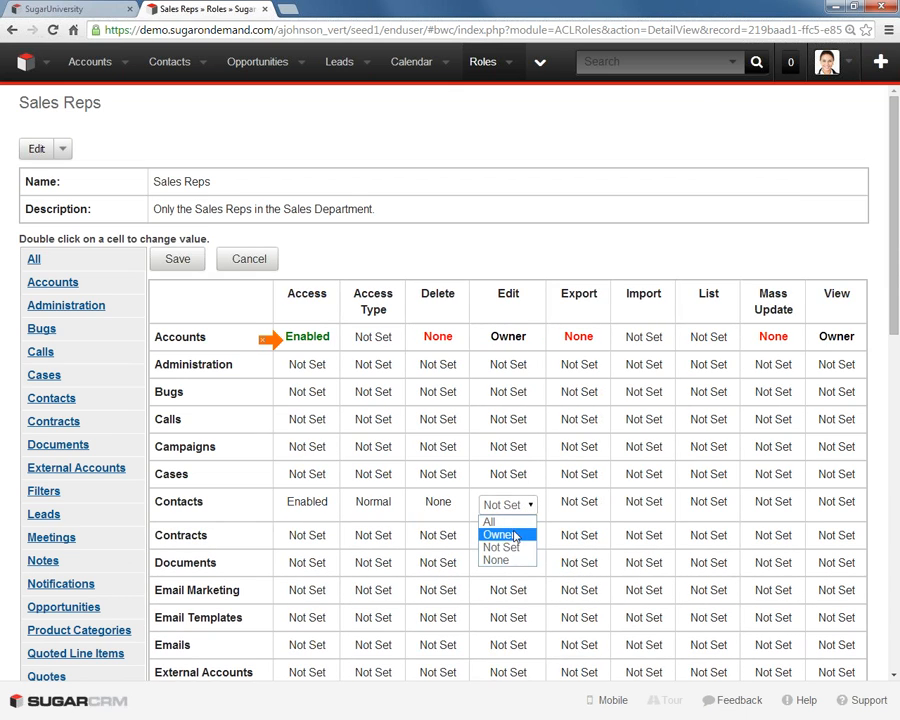
left_click(500, 534)
double_click(587, 505)
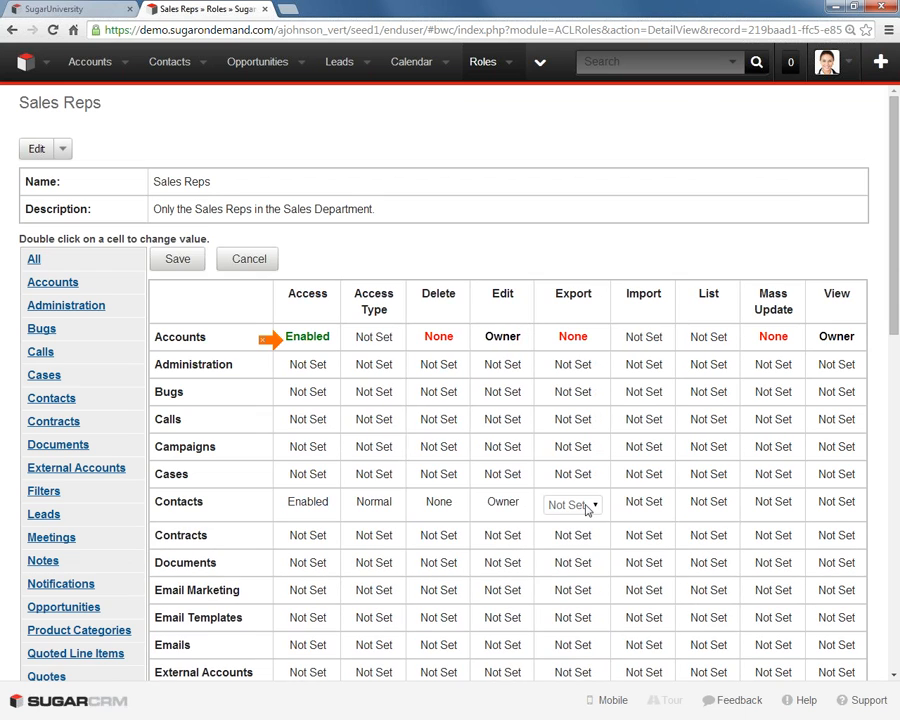
left_click(587, 507)
left_click(583, 560)
- Set the Contacts module's Mass Update permission to None
left_click(782, 502)
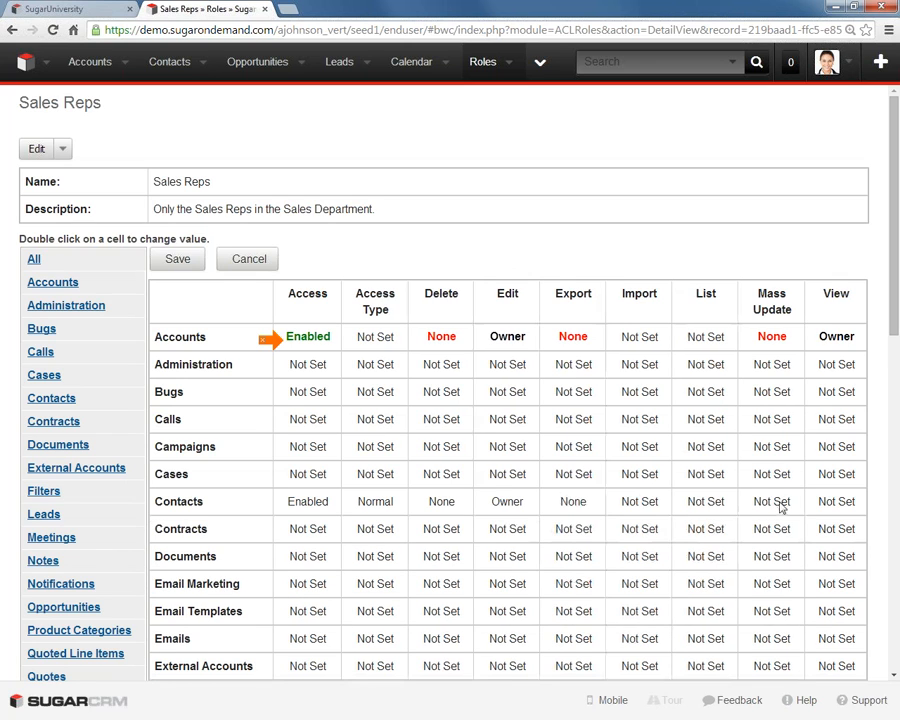
double_click(782, 505)
left_click(784, 505)
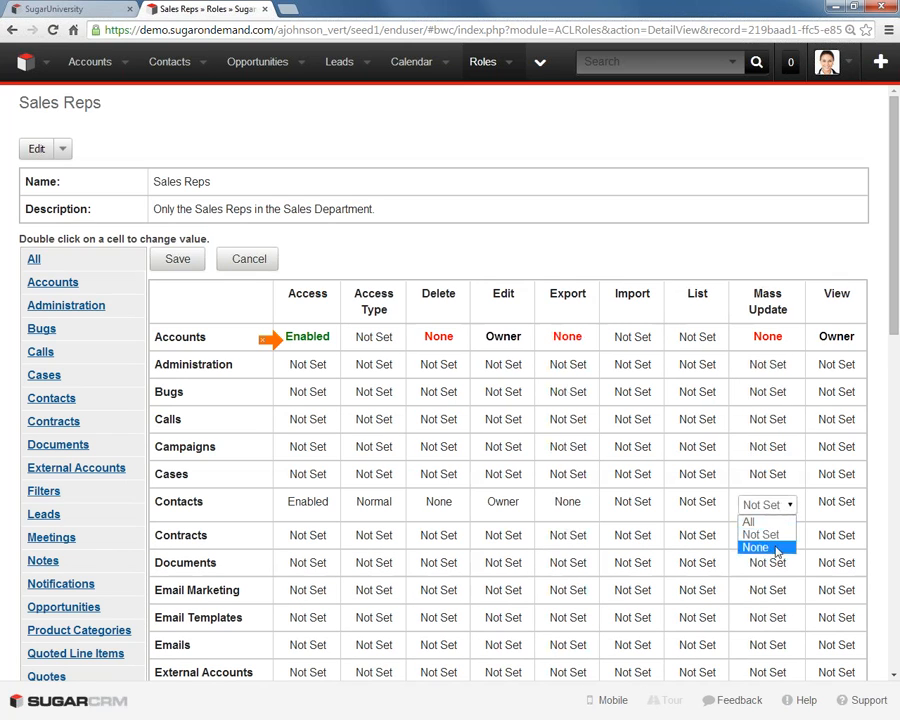
left_click(776, 548)
- Set the Contacts module's View permission to Owner and save the role's permissions
left_click(844, 504)
double_click(845, 505)
left_click(846, 506)
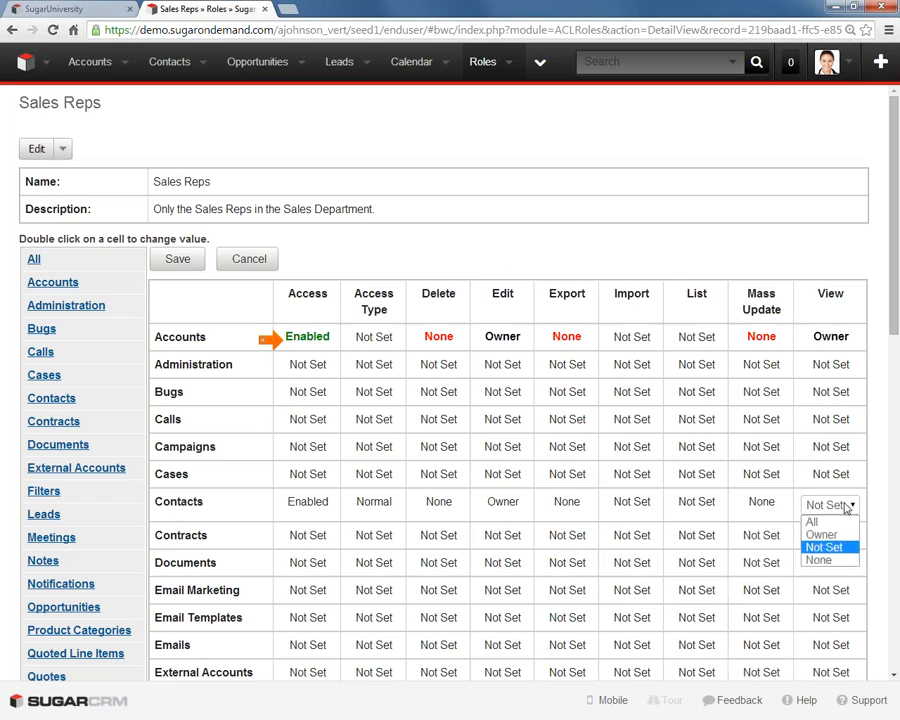
left_click(822, 534)
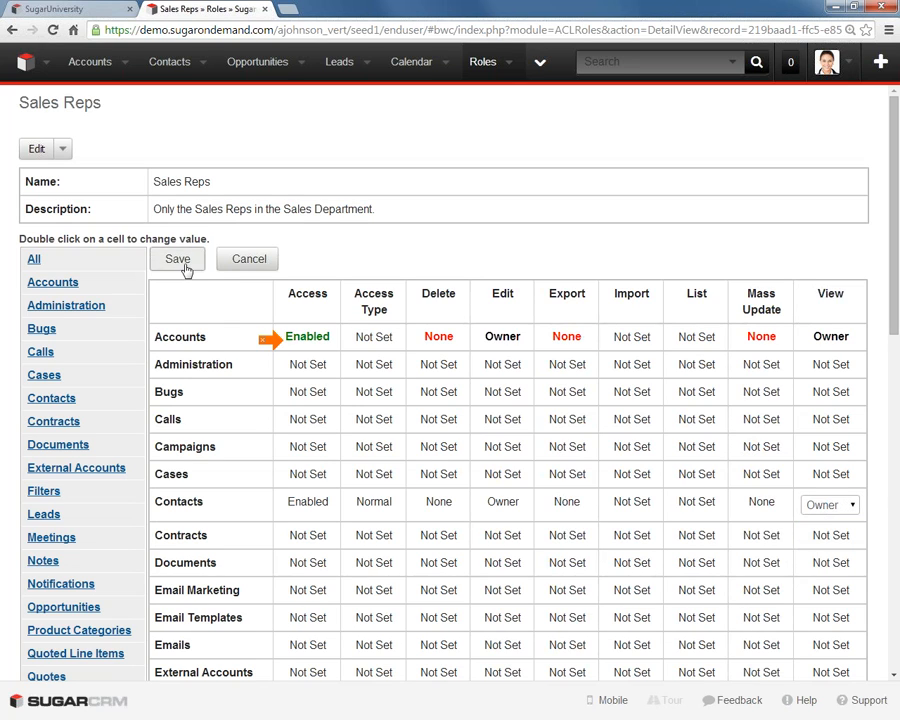
left_click(184, 265)
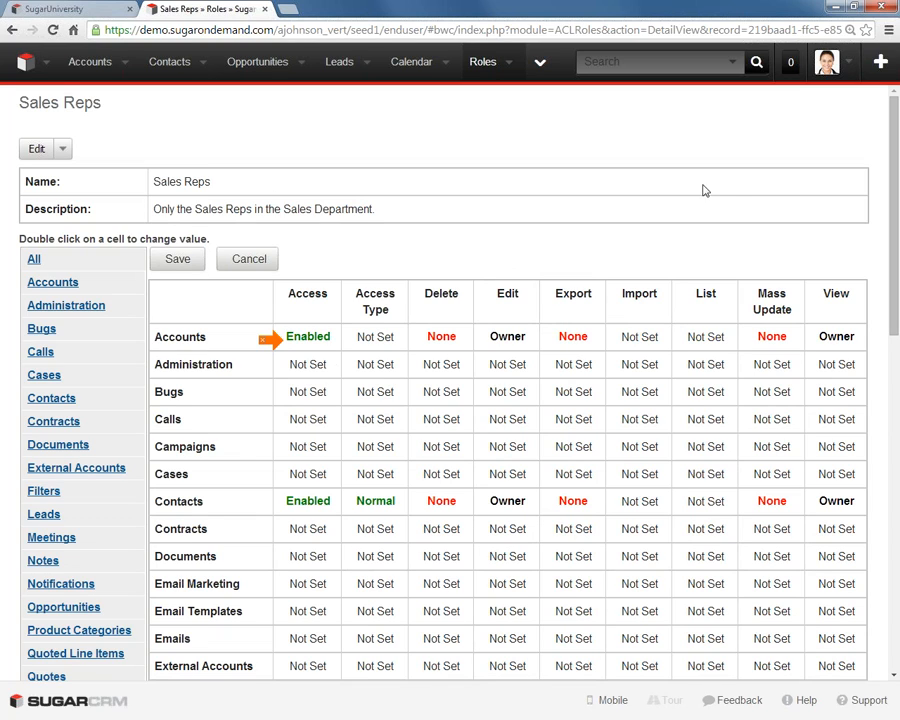
left_click(174, 261)
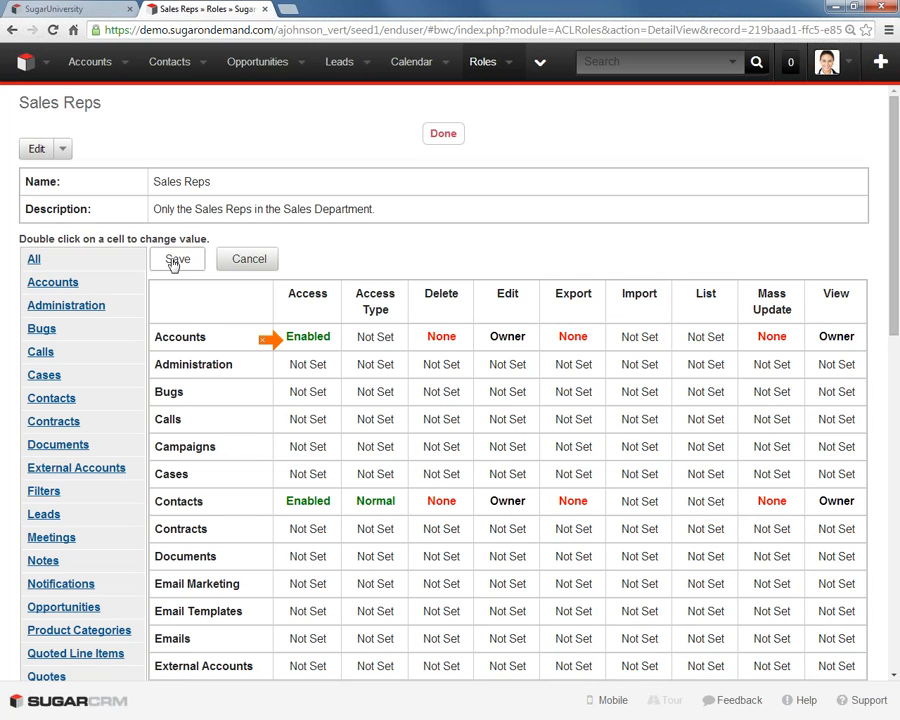
- Add the Sales Rep, the Account Rep and both Senior Account Reps as users of the Sales Reps role
left_click_drag(895, 335, 870, 673)
left_click(83, 595)
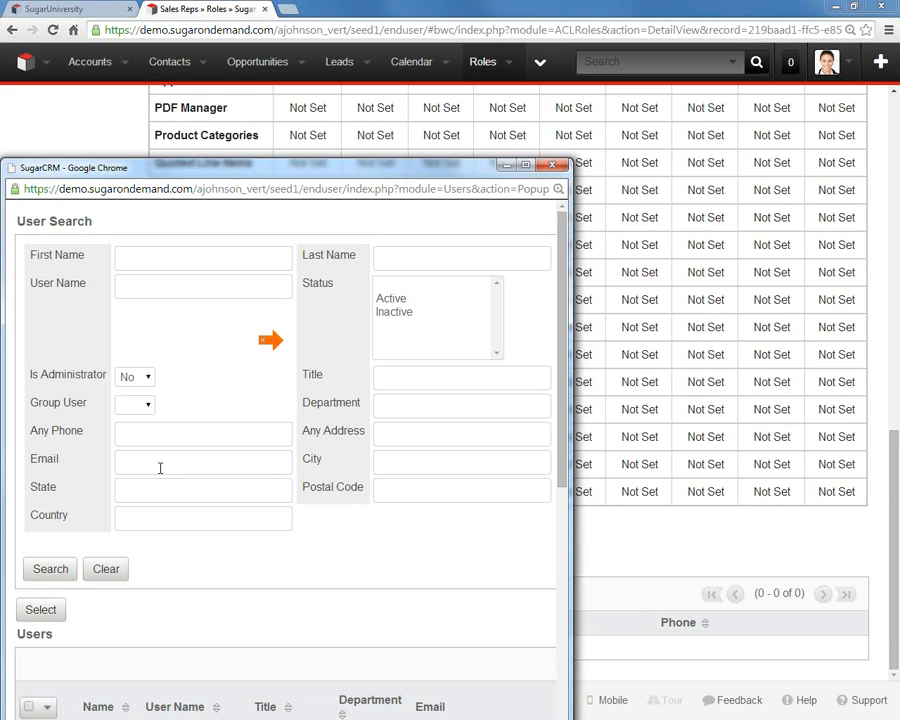
left_click(415, 403)
left_click_drag(564, 305, 572, 421)
scroll(542, 544, "down", 3)
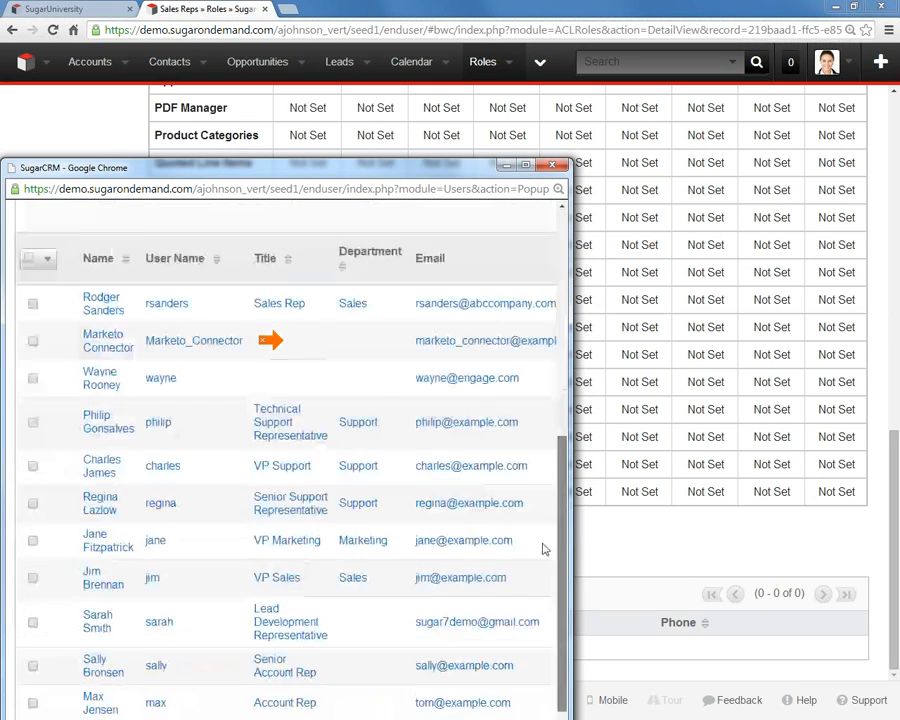
left_click(32, 253)
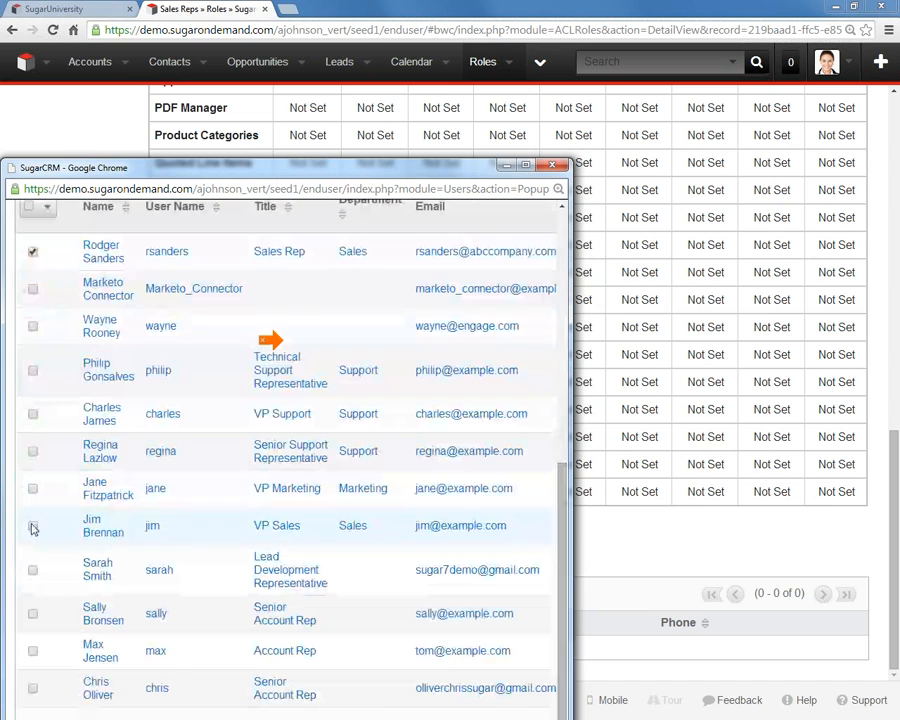
left_click(33, 651)
left_click(32, 614)
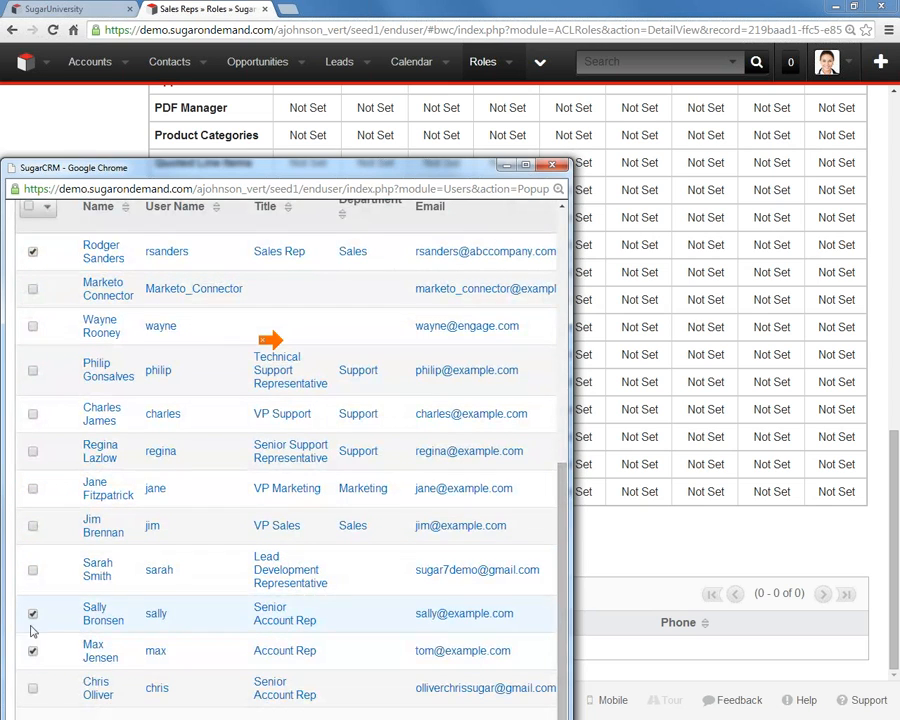
left_click(33, 689)
left_click_drag(450, 164, 450, 60)
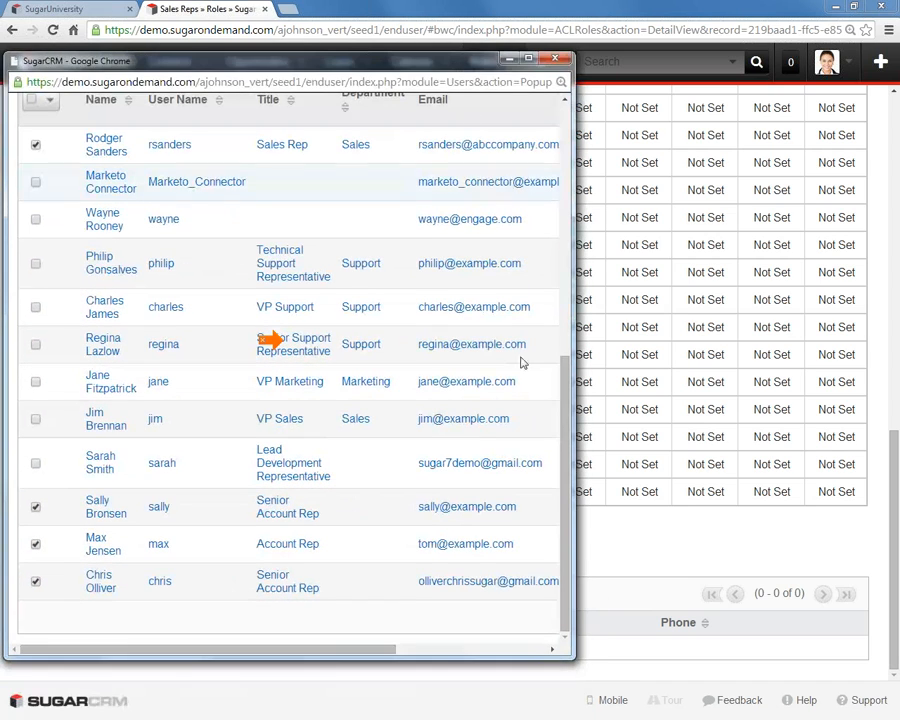
scroll(550, 537, "up", 5)
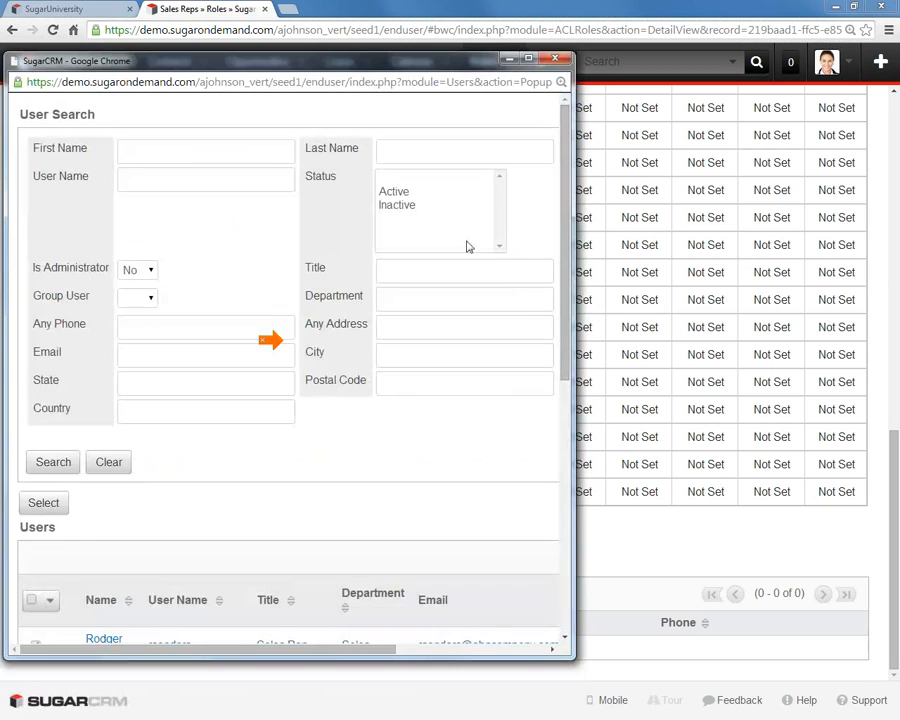
left_click(55, 504)
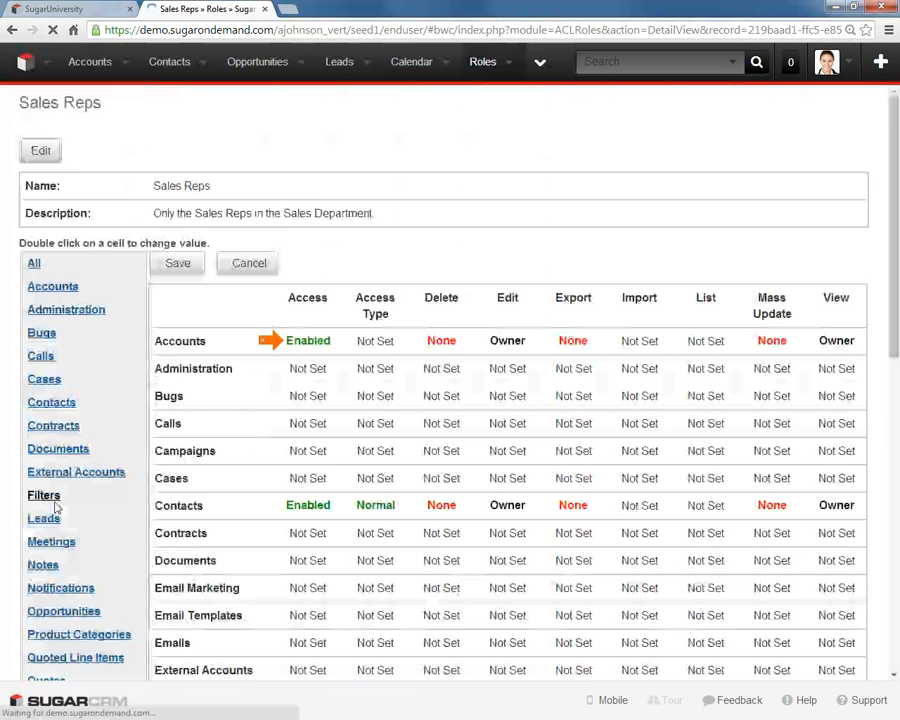
- Review the users assigned to the Sales Reps role and its module permissions
scroll(90, 540, "down", 10)
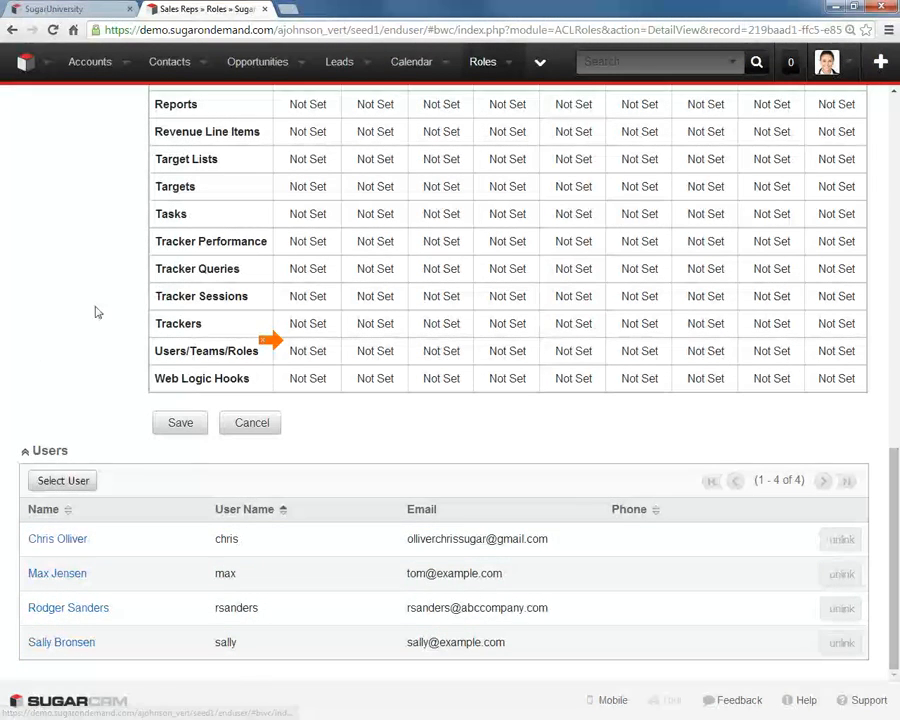
scroll(88, 342, "up", 15)
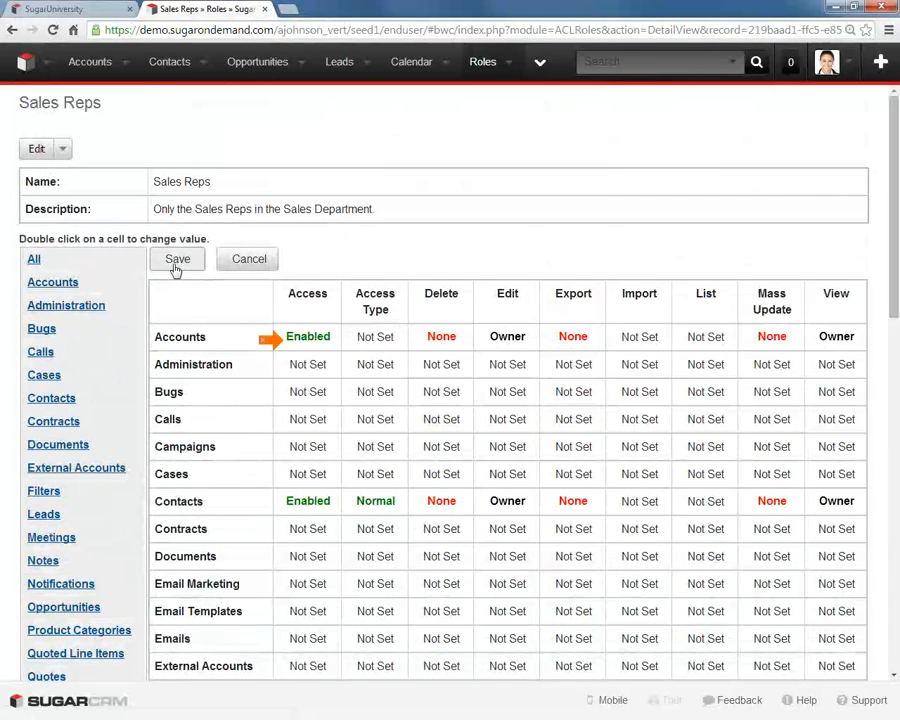
scroll(374, 274, "down", 1)
scroll(438, 370, "down", 12)
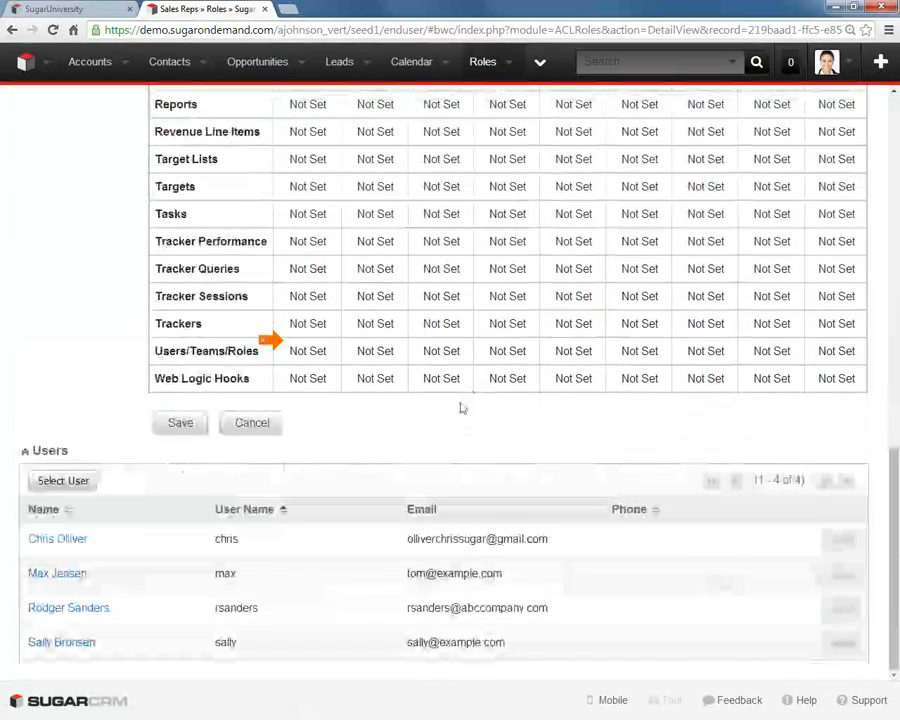
scroll(460, 405, "up", 14)
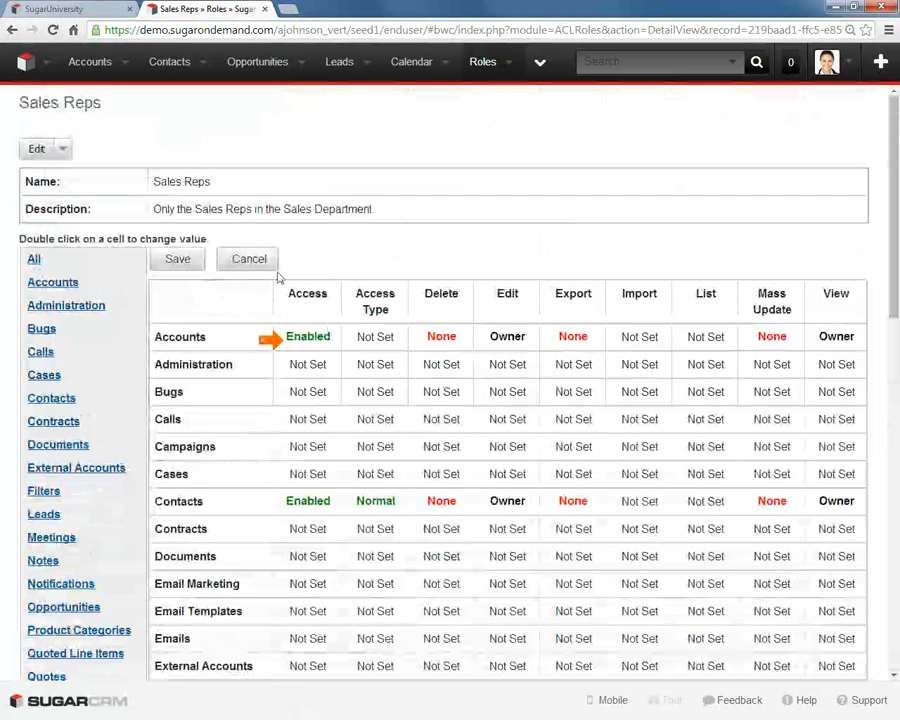
- As the administrator, select all records in the Accounts list and display the bulk actions available for them
left_click(92, 62)
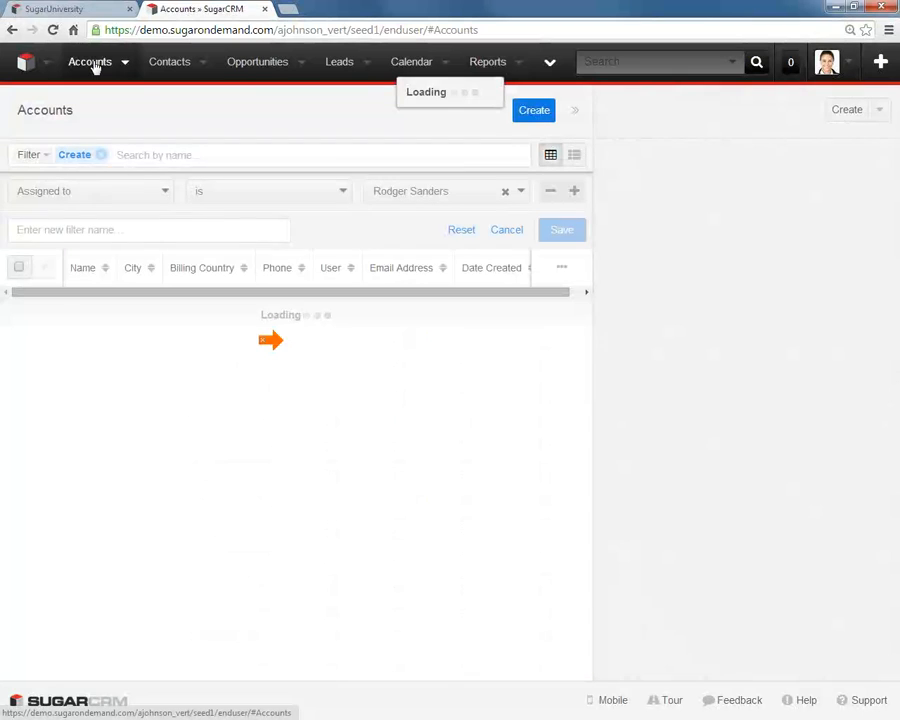
left_click(18, 268)
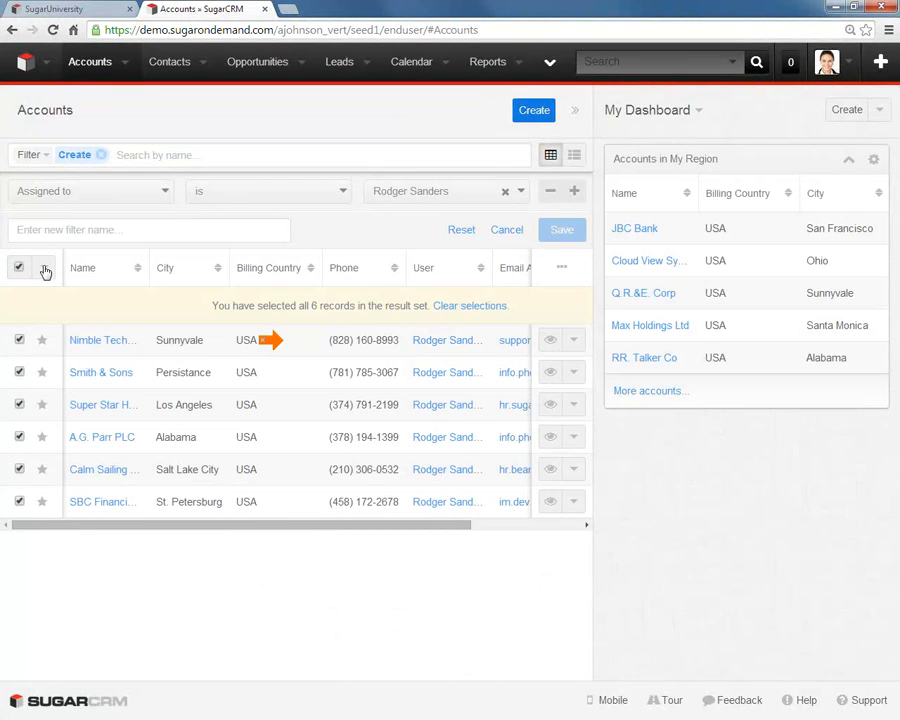
left_click(44, 269)
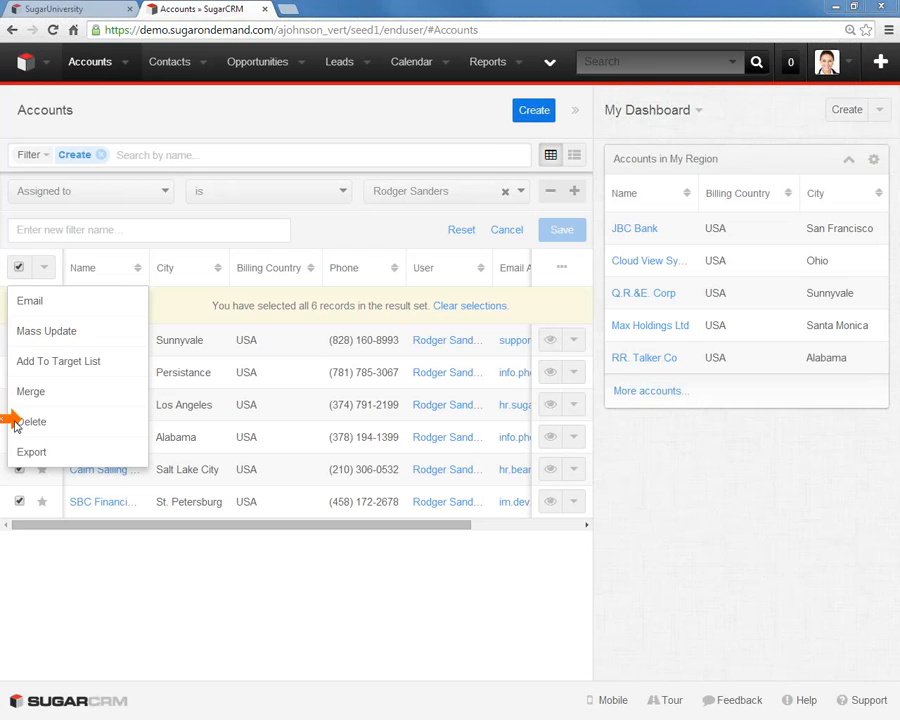
- Log out, sign in as the Senior Account Representative persona and open its Accounts list
left_click(852, 66)
left_click(858, 225)
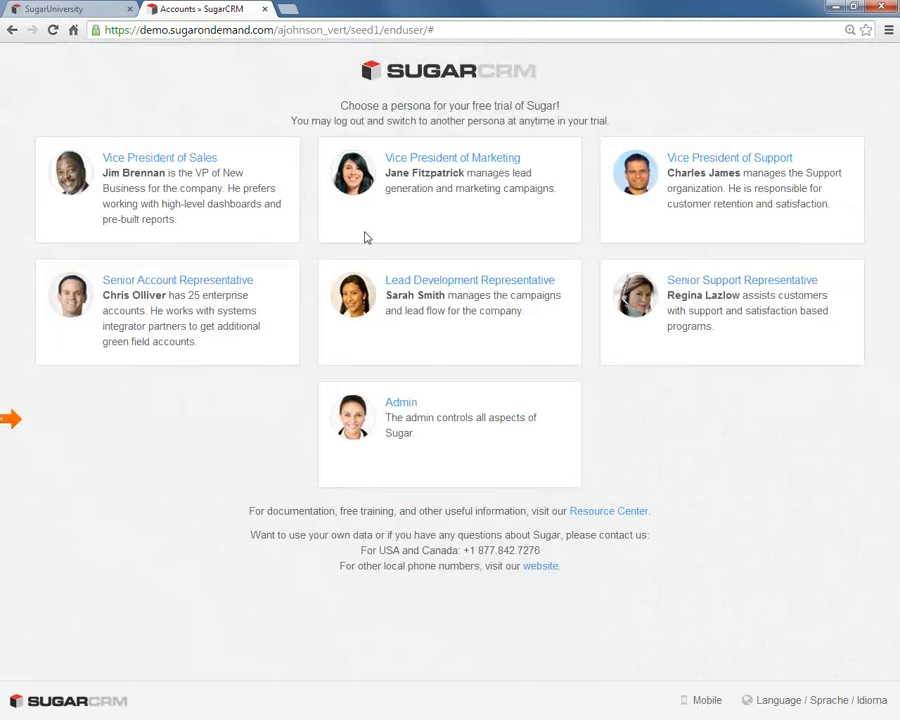
left_click(195, 286)
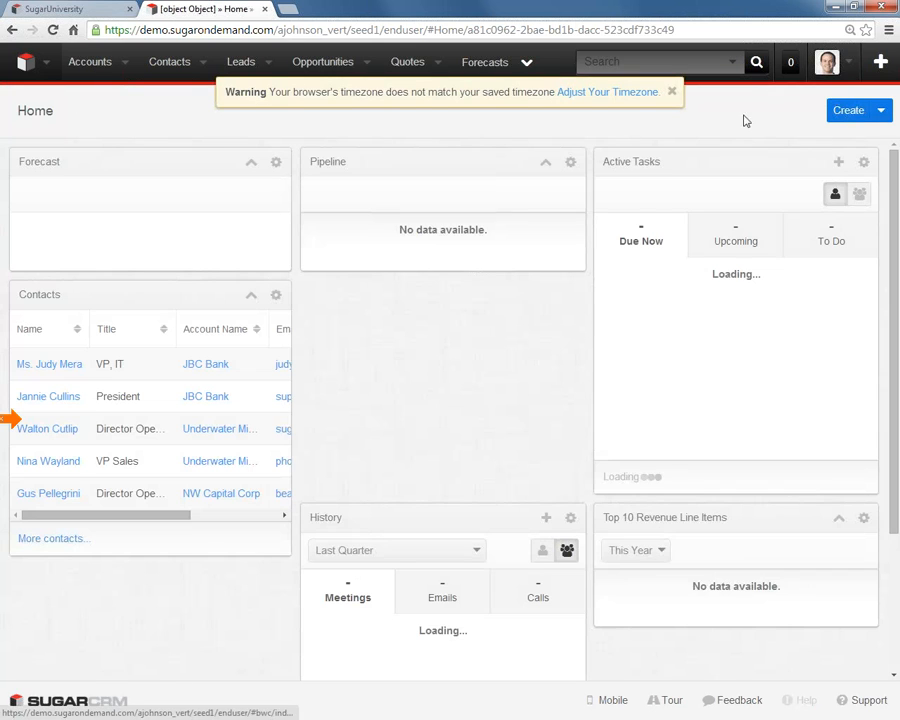
left_click(672, 92)
left_click(82, 70)
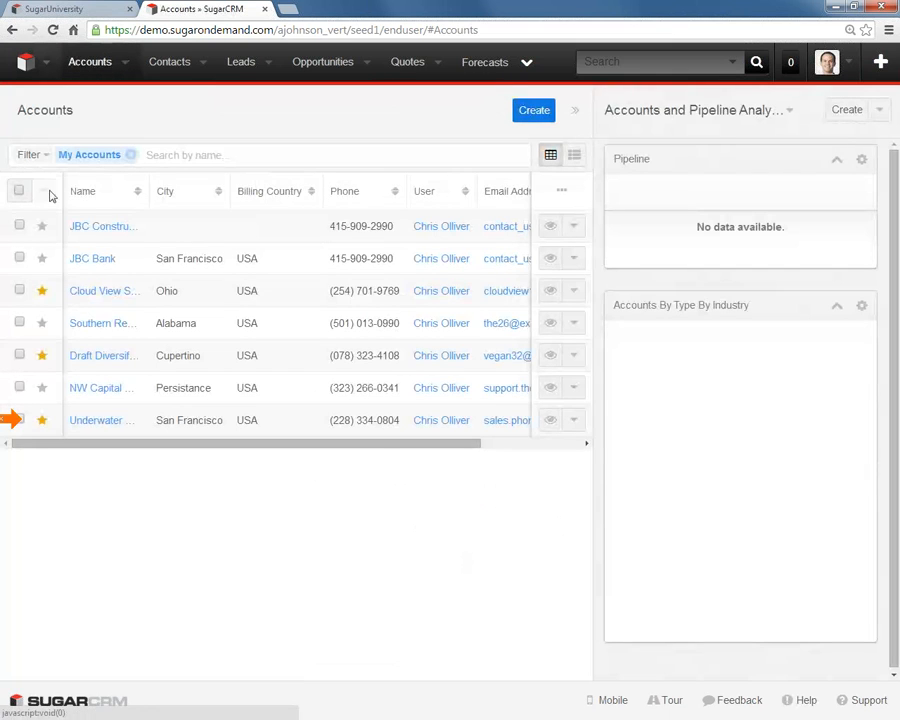
- Select all records in the My Accounts list, display their available bulk actions, and clear the filter and selection
left_click(20, 193)
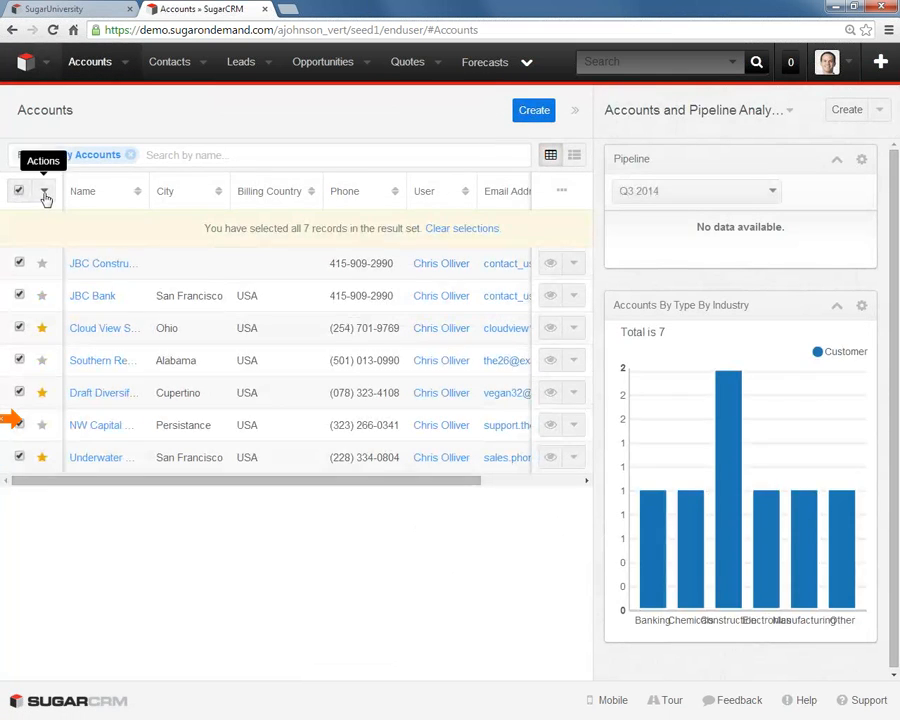
left_click(44, 194)
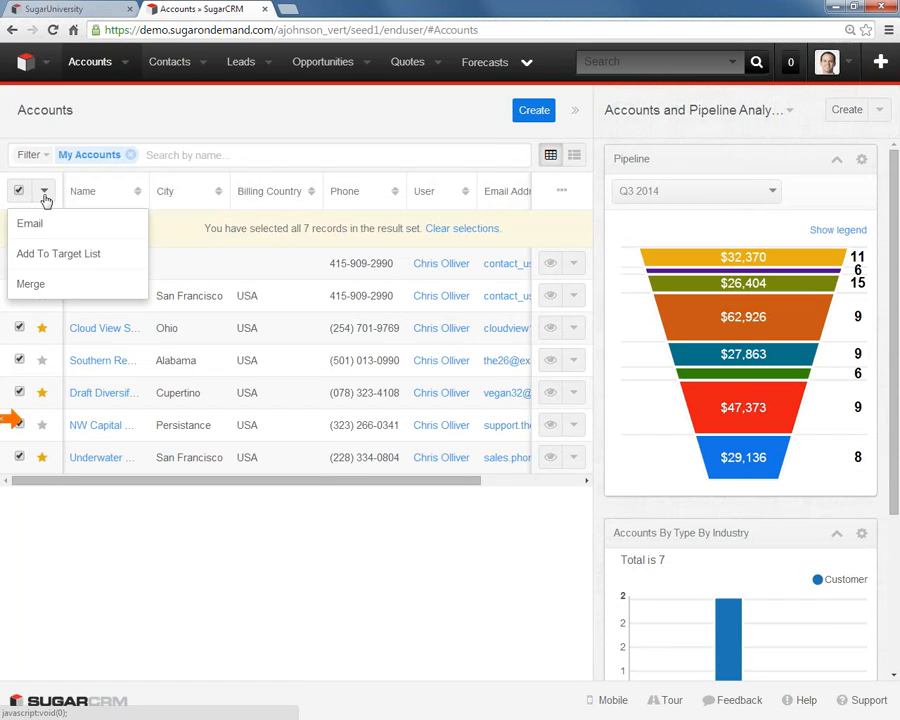
left_click(130, 155)
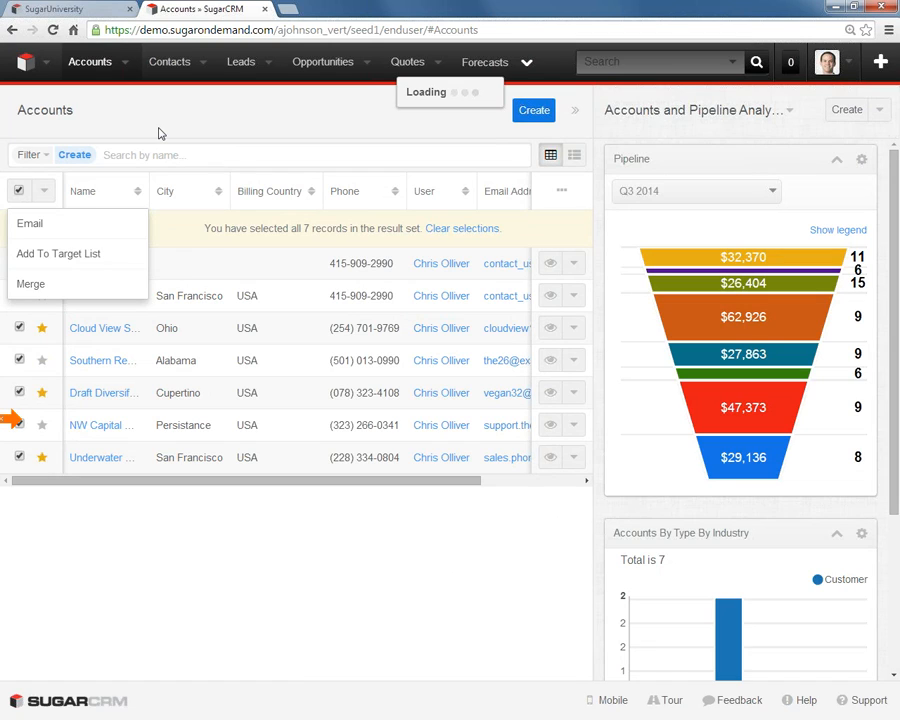
left_click(19, 190)
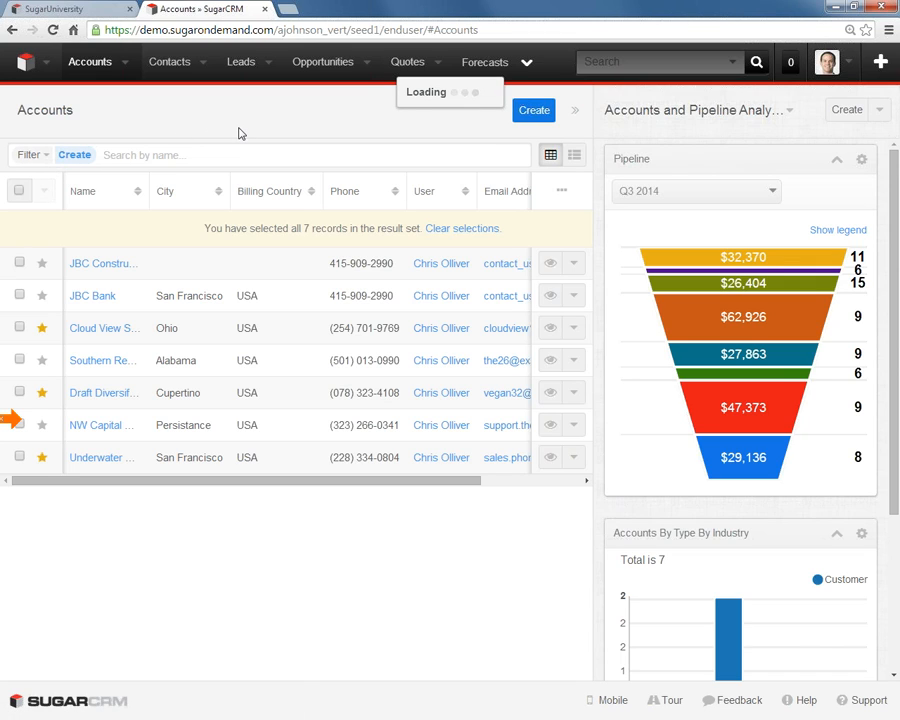
left_click(473, 230)
- Try to log out of the sales rep session and close the SugarCRM browser tab
left_click(847, 68)
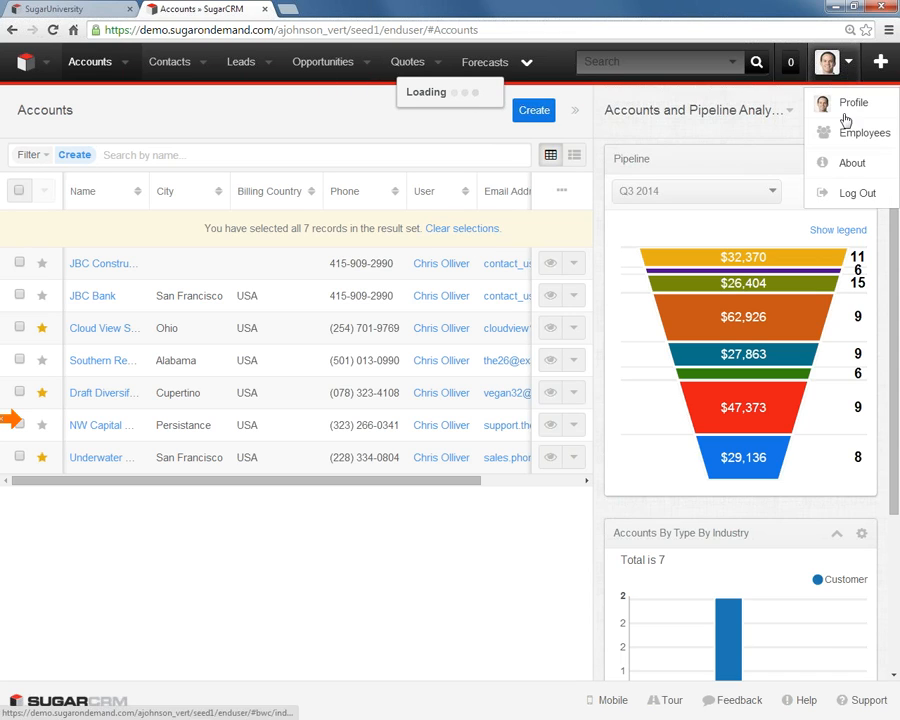
left_click(808, 192)
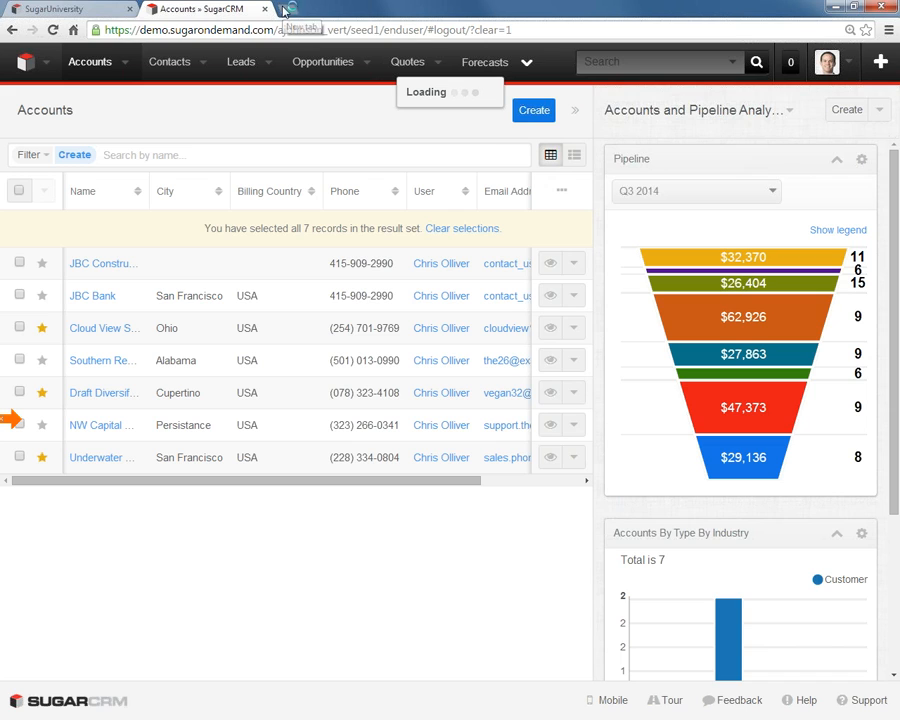
left_click(287, 10)
key("ctrl+w")
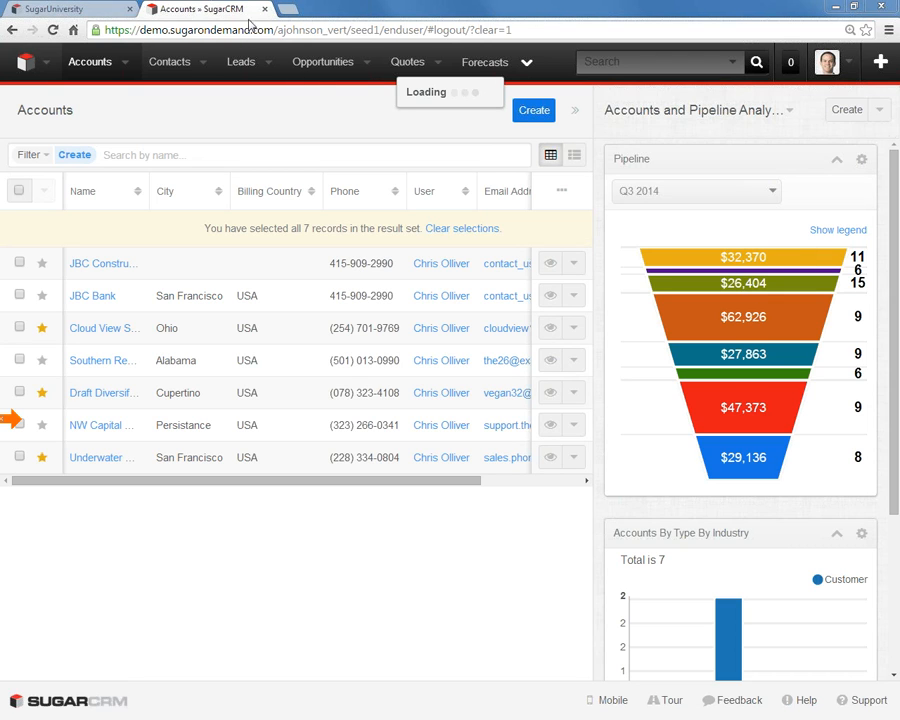
key("ctrl+w")
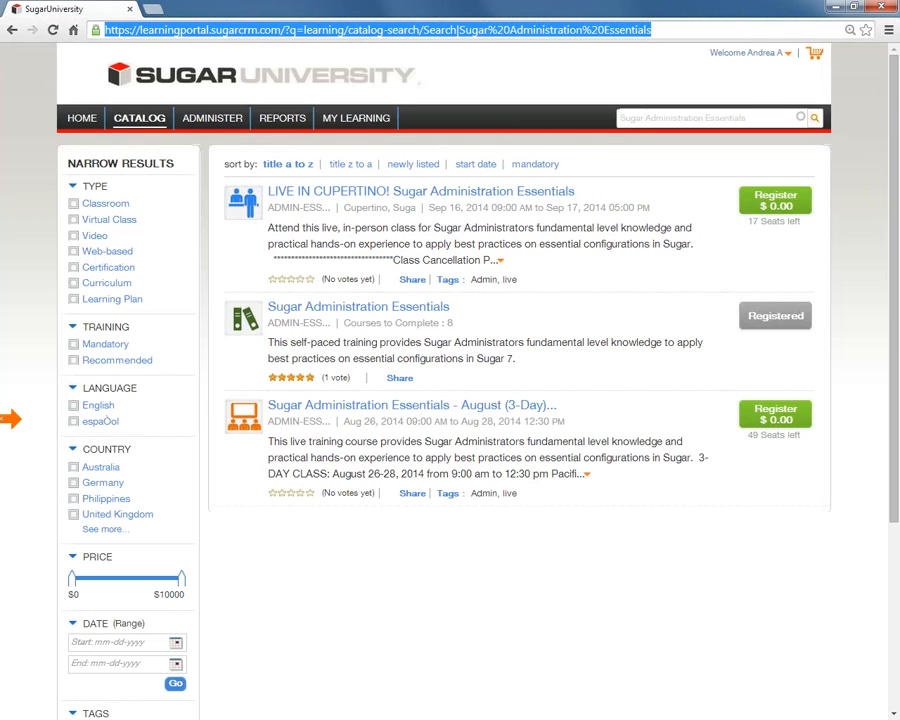
- Reopen the SugarCRM demo in a new browser tab, log out and sign in as the Admin persona
key("alt+Tab")
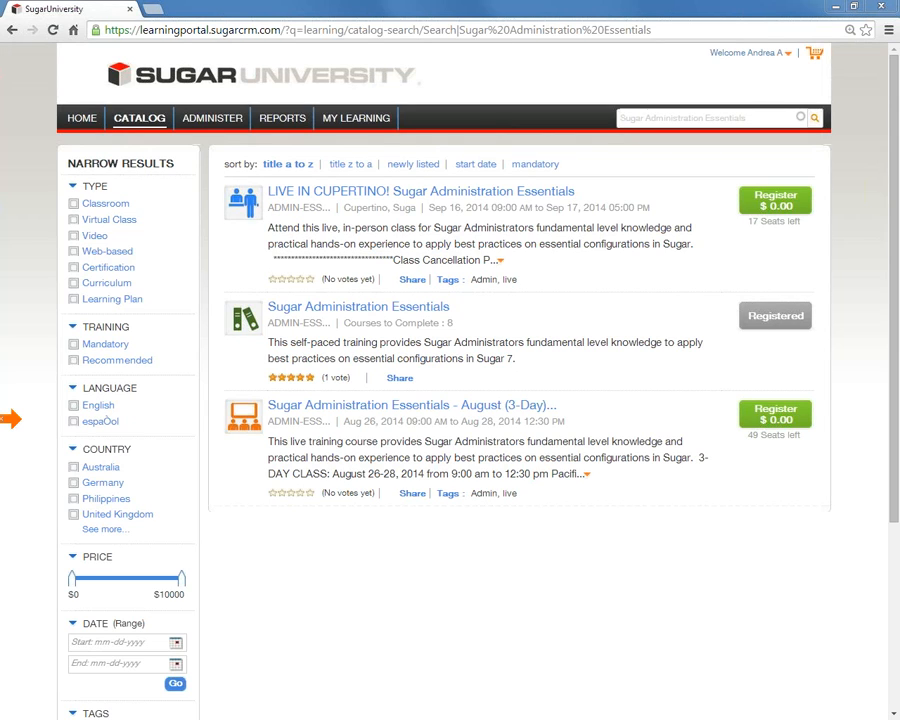
left_click_drag(236, 0, 248, 14)
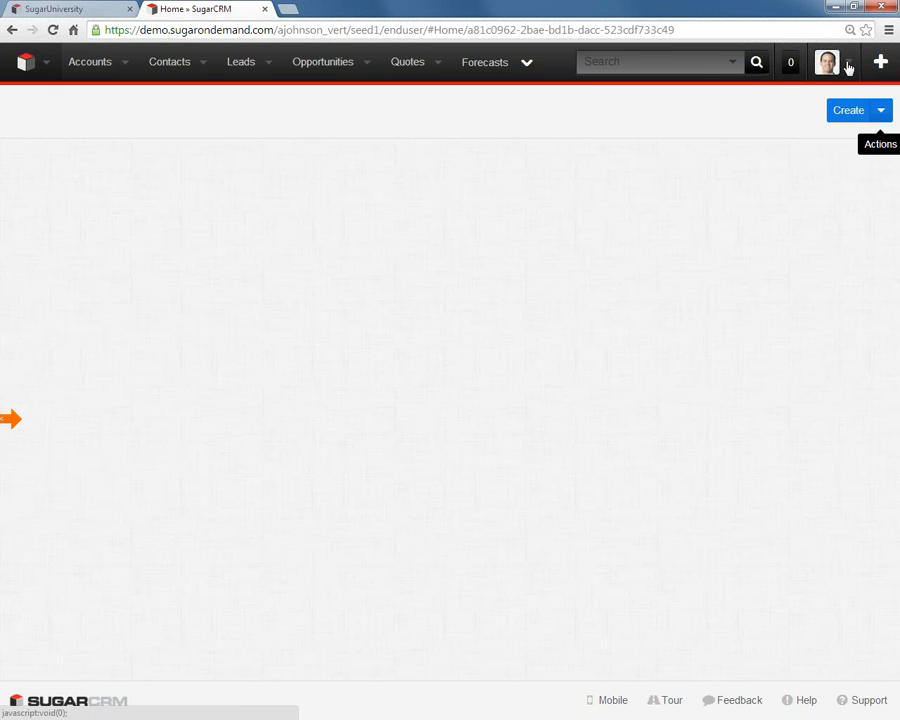
left_click(846, 66)
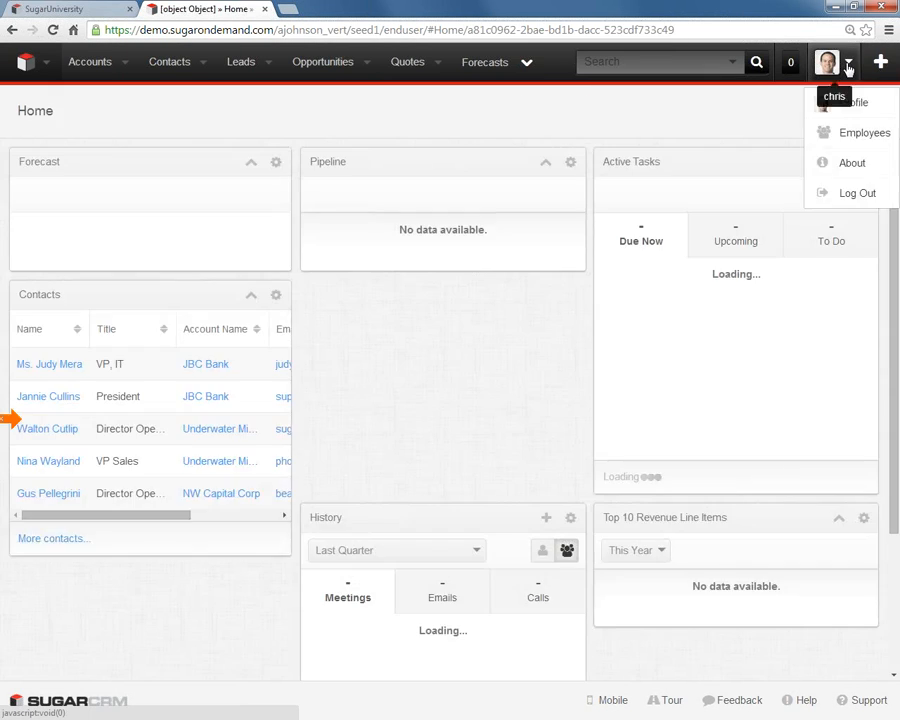
left_click(860, 193)
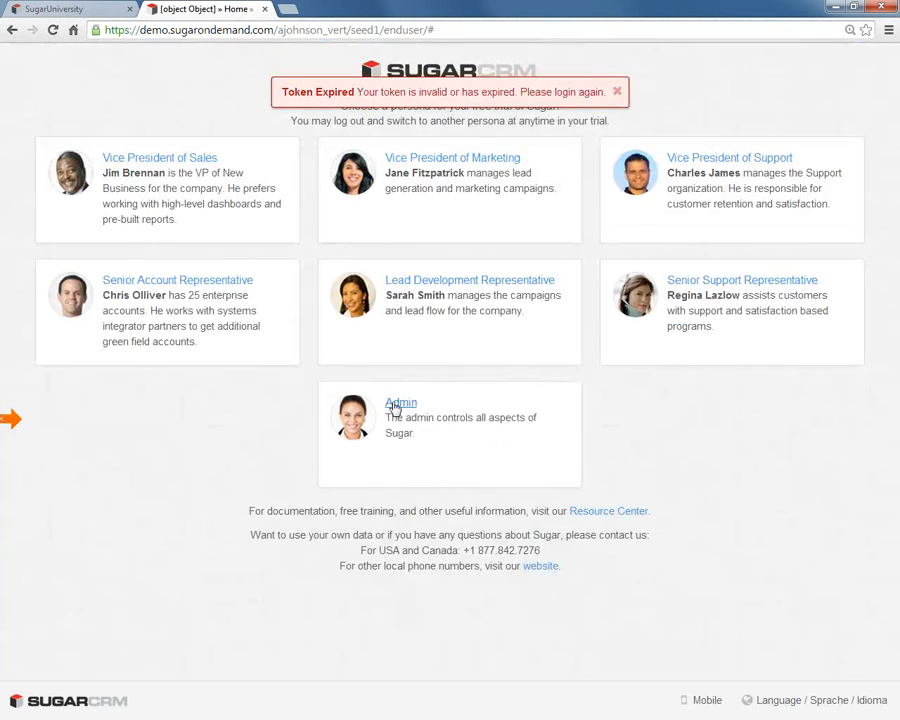
left_click(395, 405)
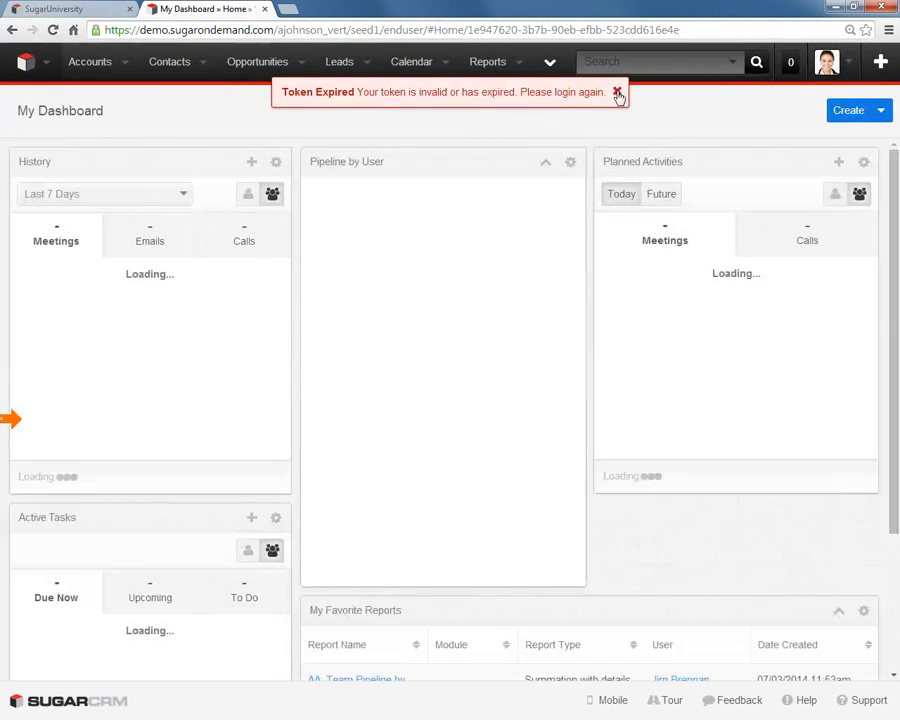
left_click(617, 91)
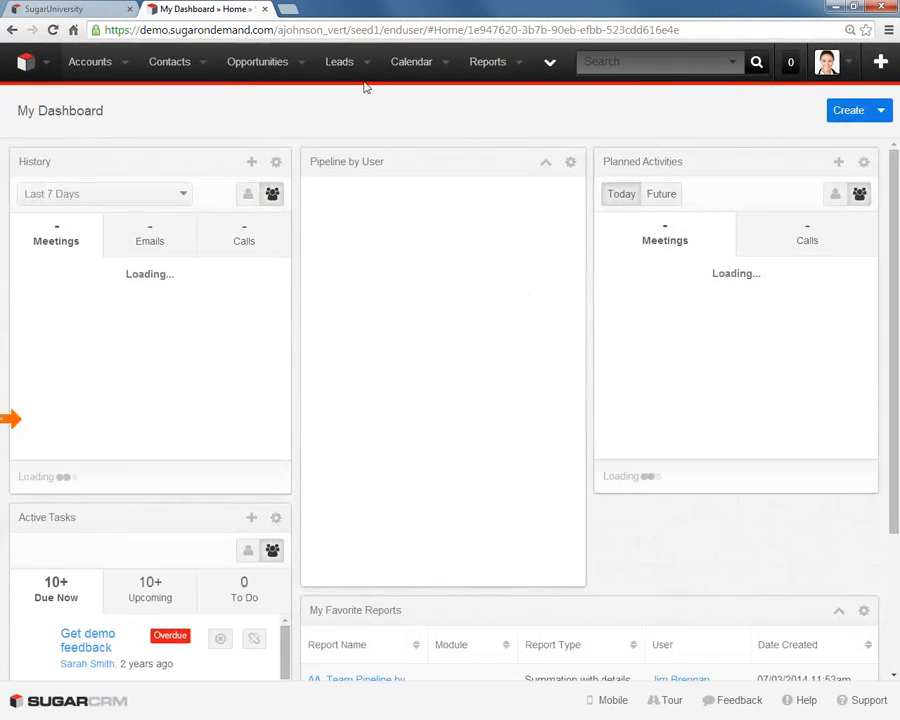
- Open the Sales Reps role in Role Management and display its Accounts field permissions
left_click(828, 62)
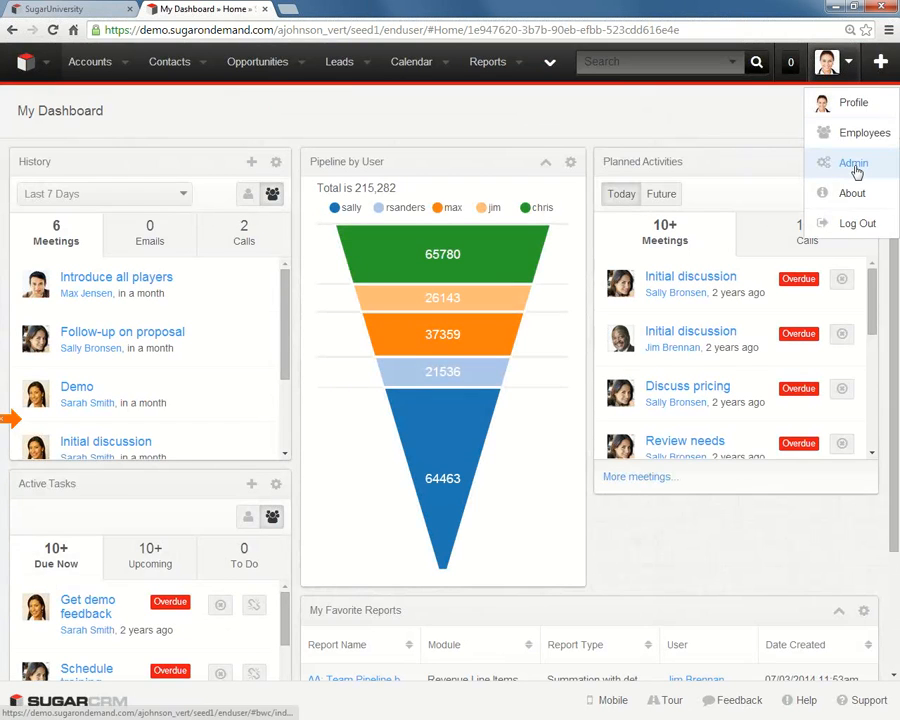
left_click(854, 165)
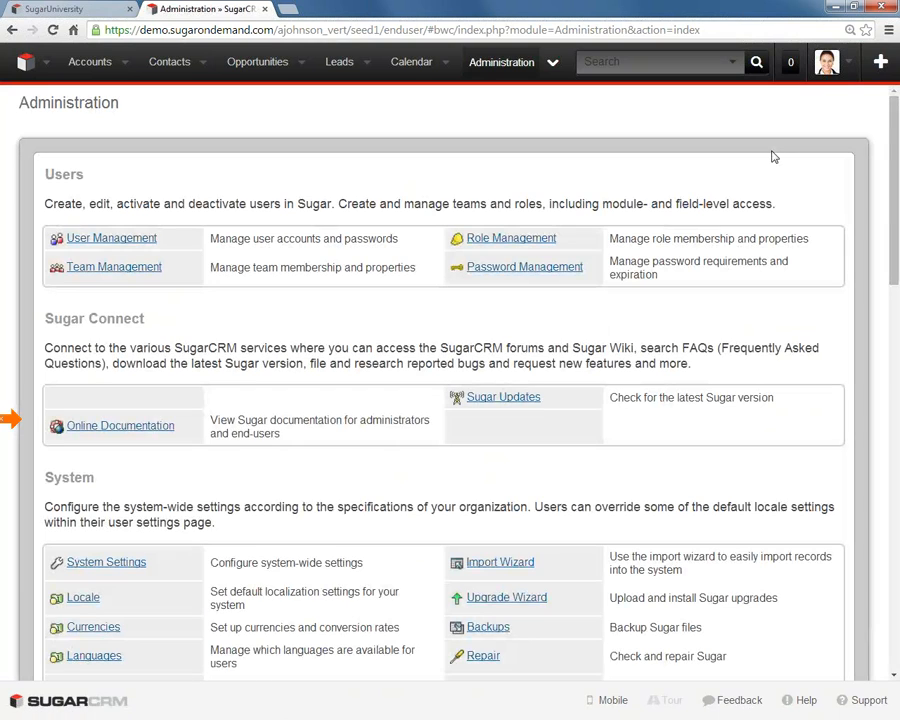
left_click(522, 241)
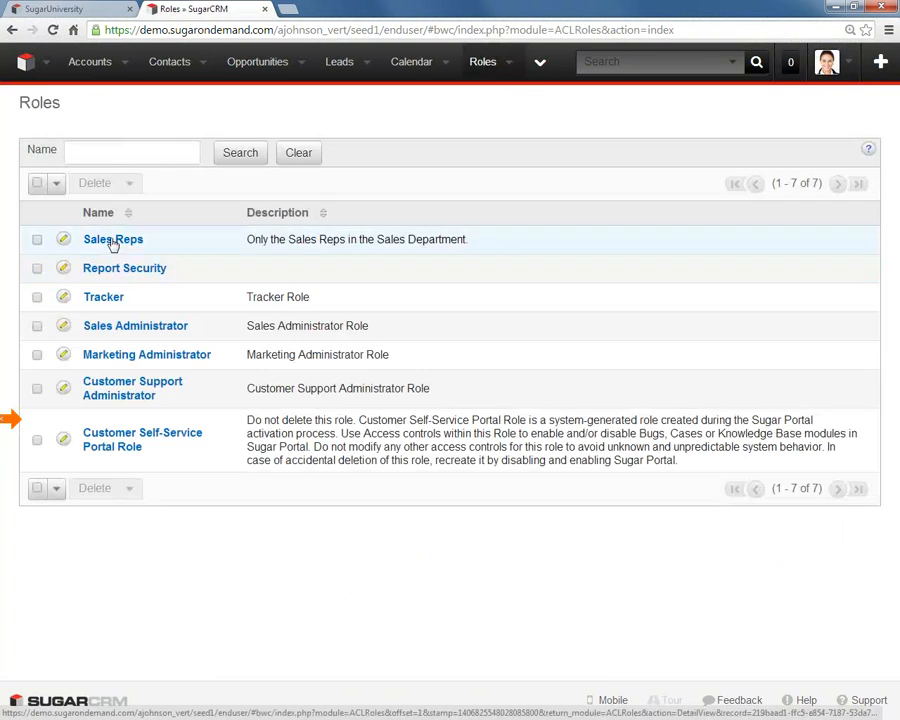
left_click(113, 241)
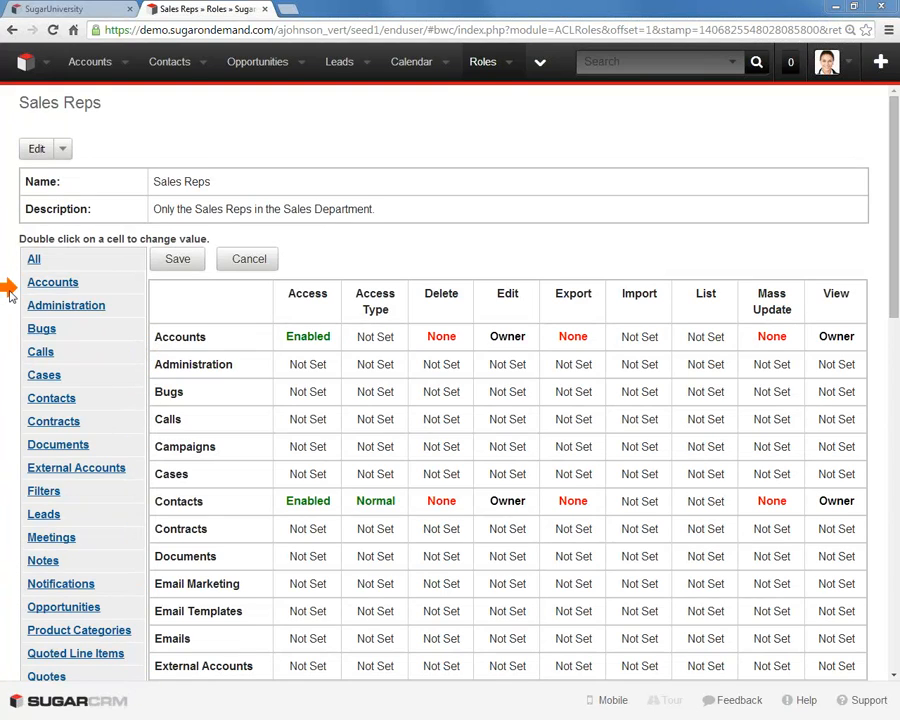
left_click(42, 284)
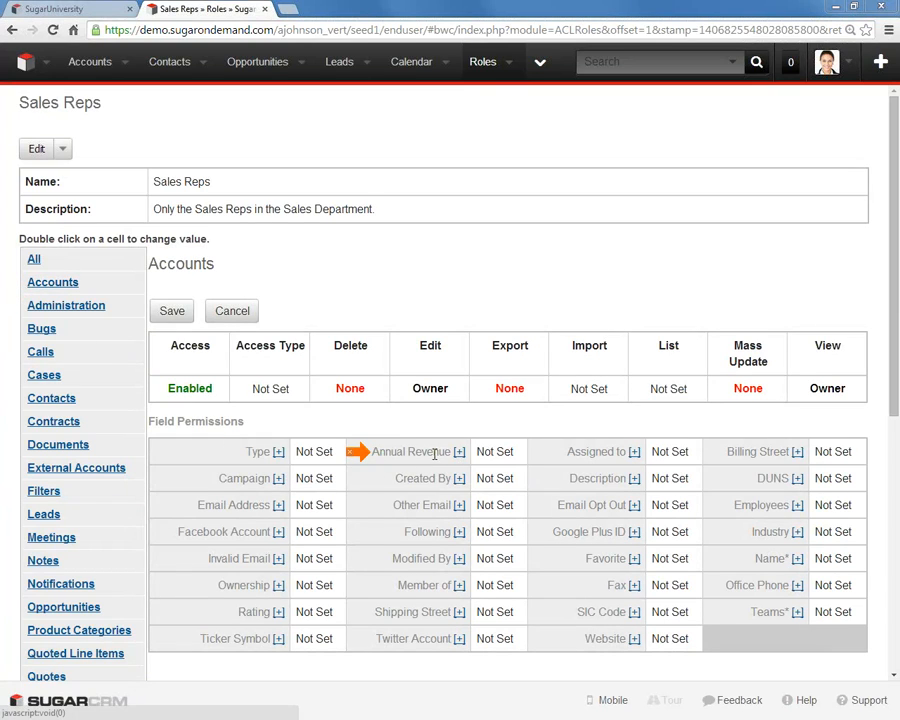
- Set the Annual Revenue and Campaign field permissions of the Accounts module to None
double_click(502, 453)
left_click(503, 455)
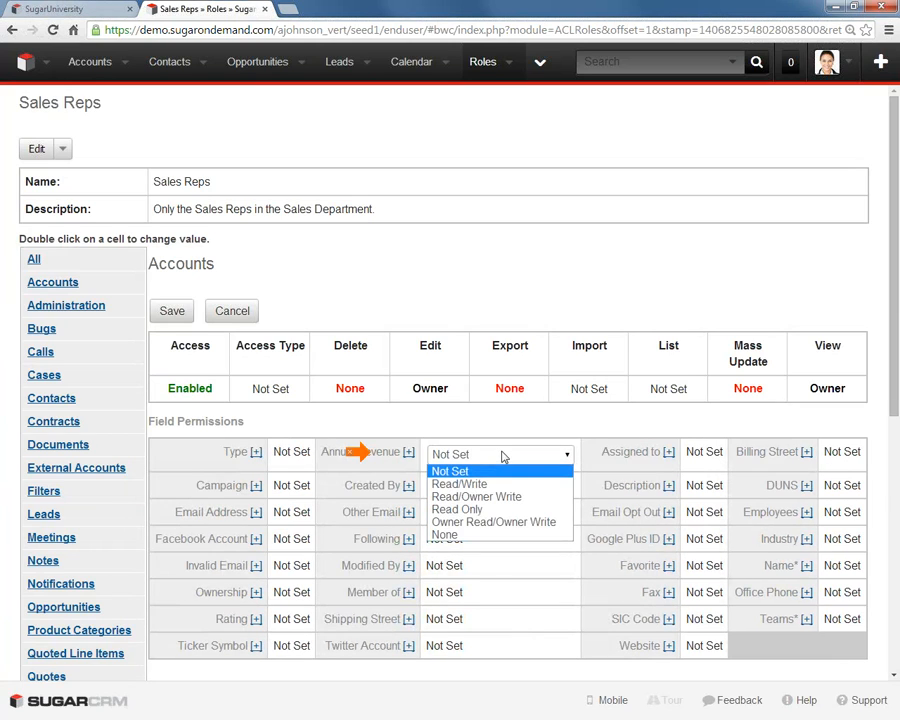
left_click(472, 538)
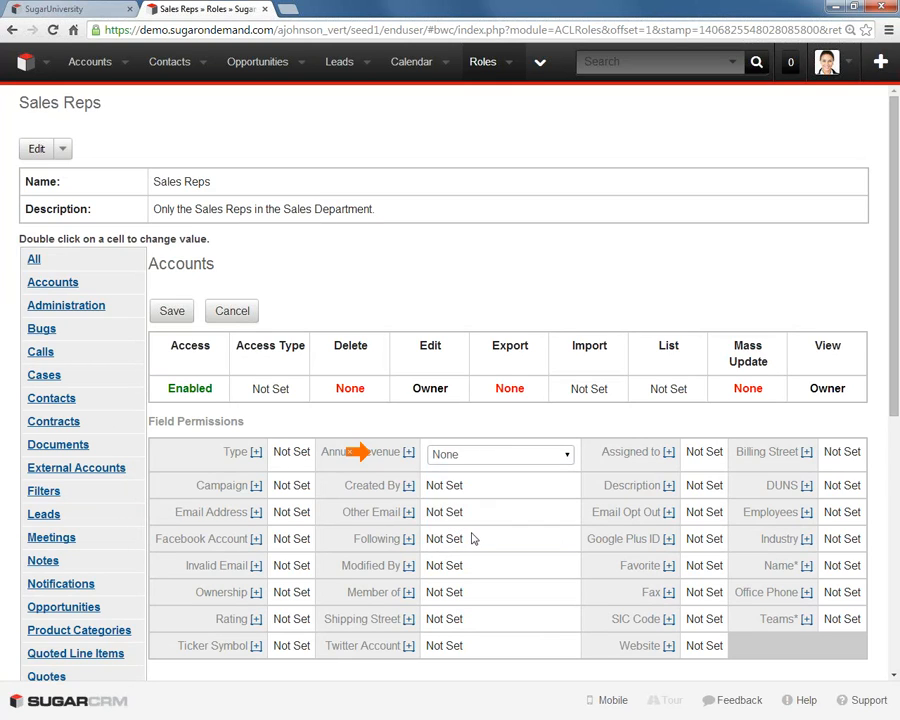
left_click(362, 452)
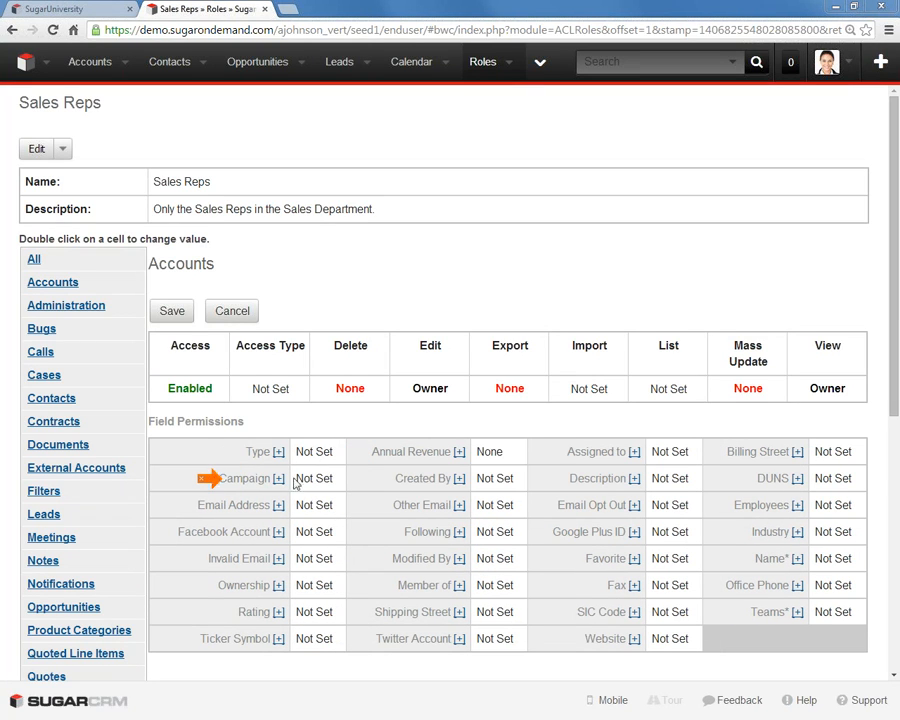
double_click(321, 479)
left_click(321, 481)
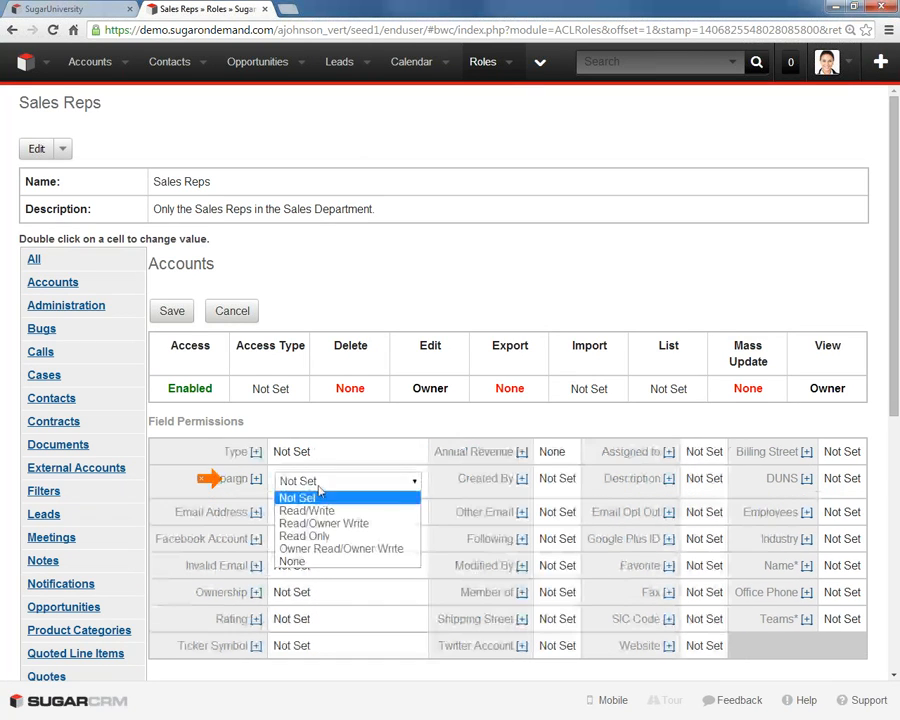
left_click(293, 562)
left_click(285, 530)
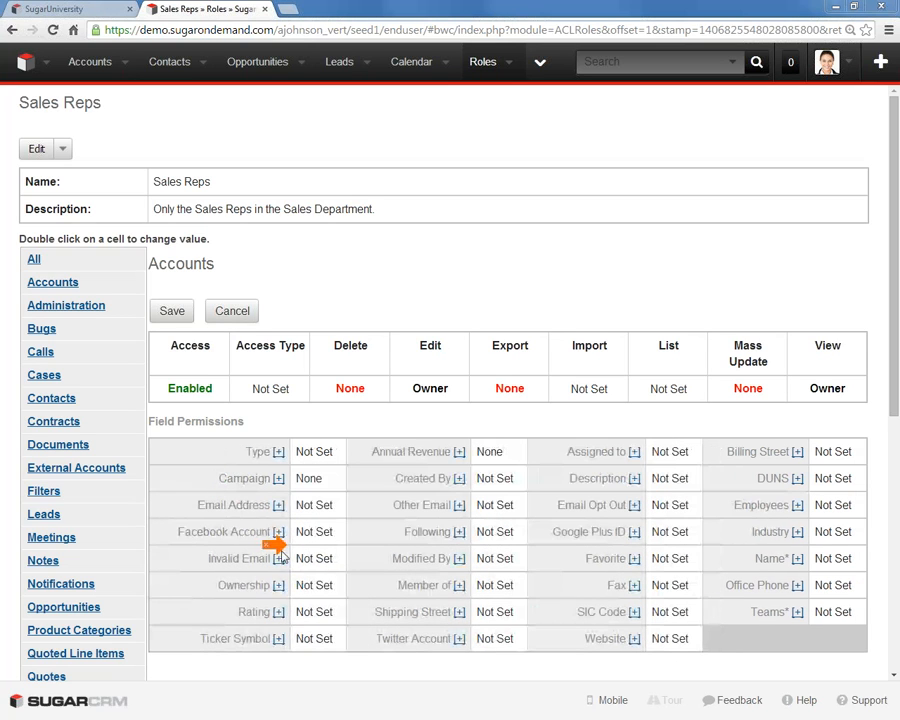
- Set the Ownership field permission of the Accounts module to Read Only
double_click(322, 587)
left_click(323, 588)
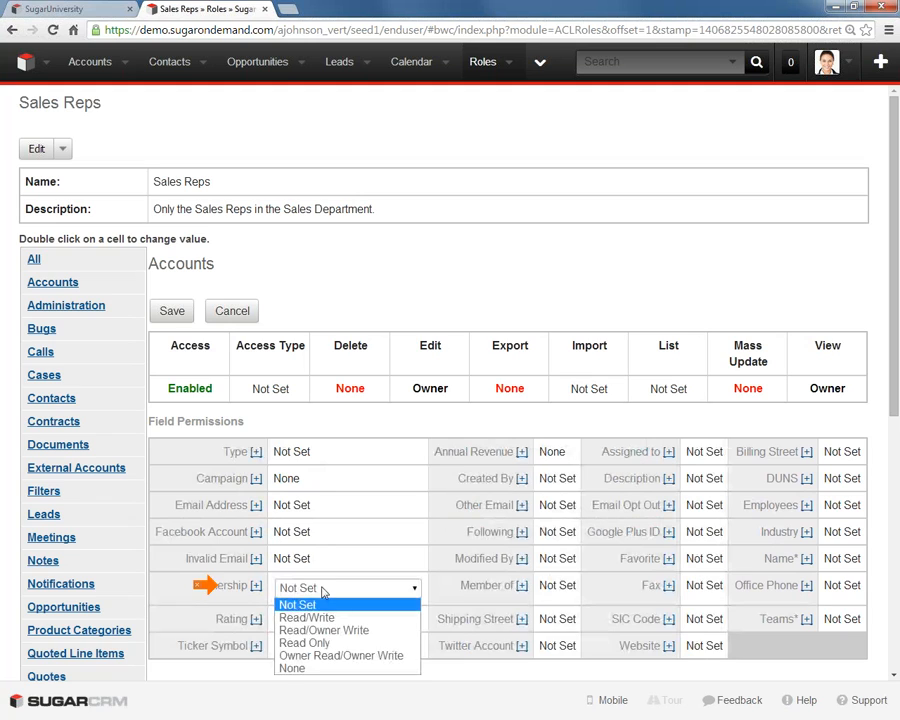
left_click(327, 655)
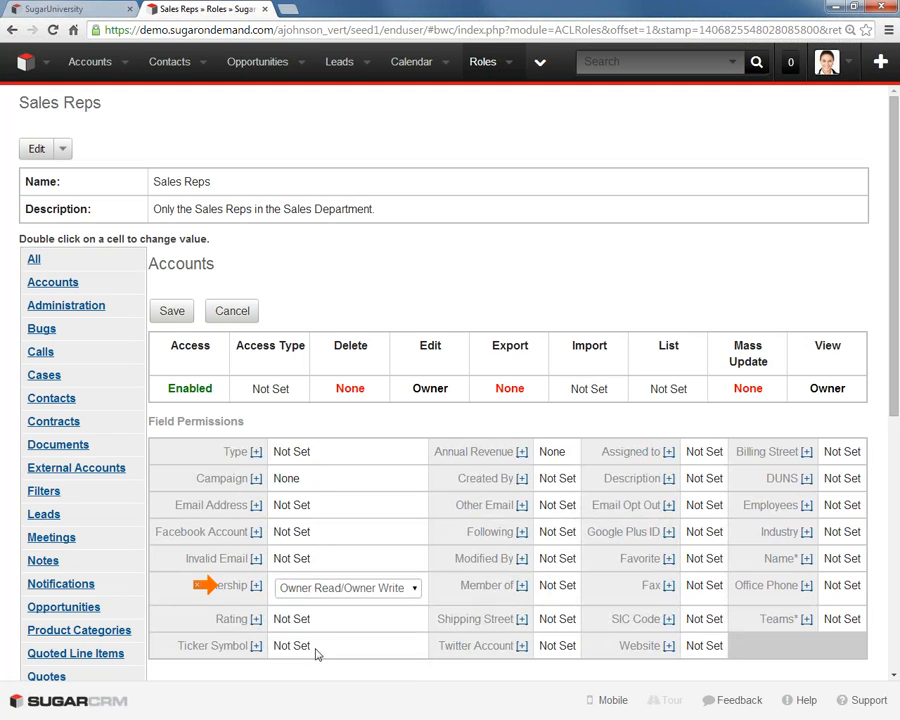
left_click(321, 588)
left_click(305, 642)
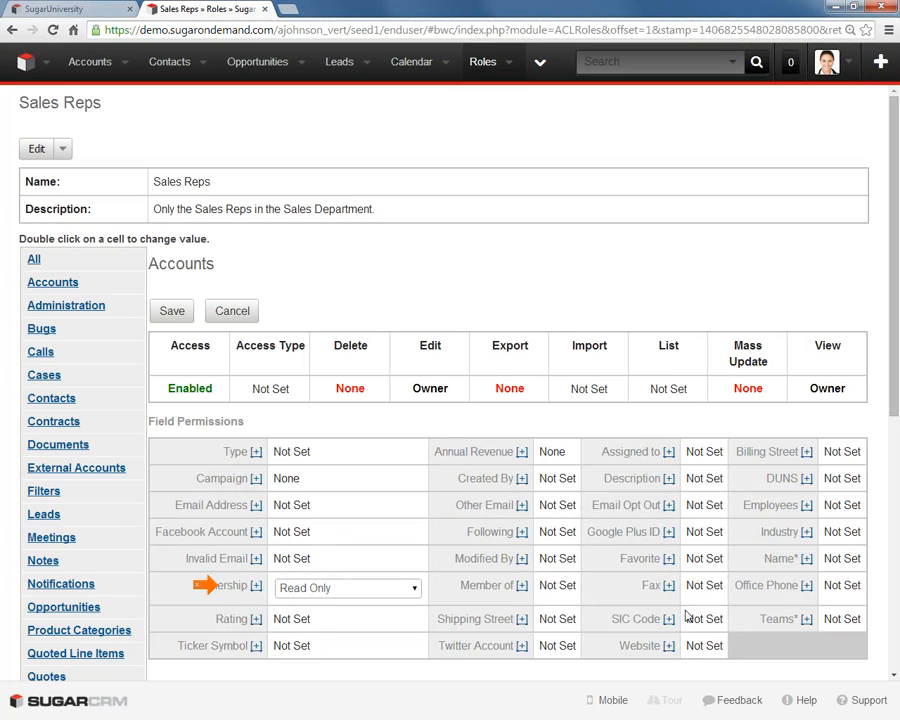
- Set the Name field permission to Read/Owner Write and save the role's Accounts permissions
double_click(848, 558)
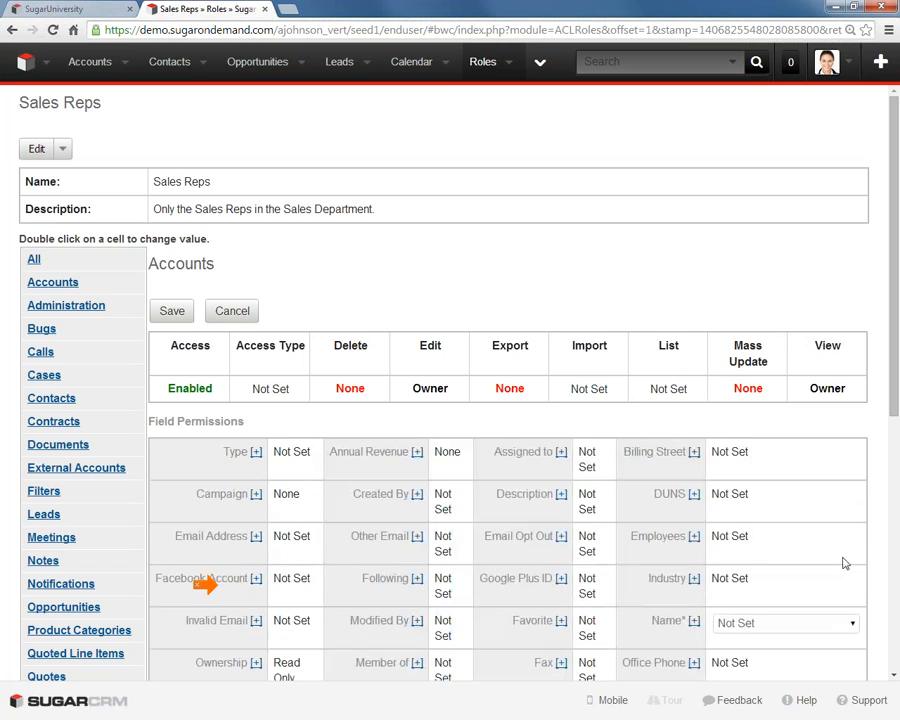
left_click(745, 624)
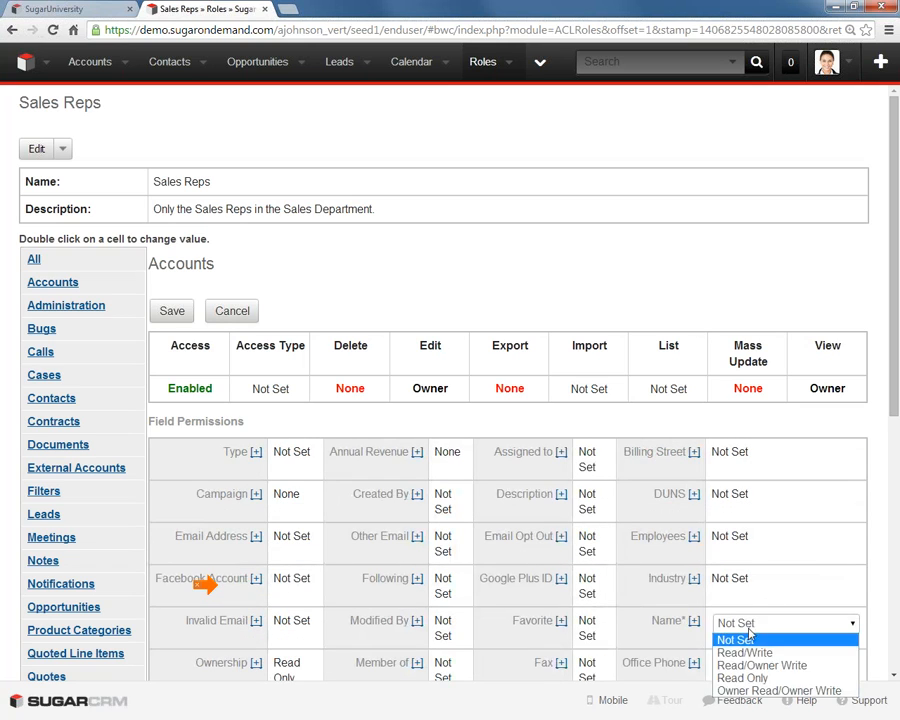
left_click(757, 690)
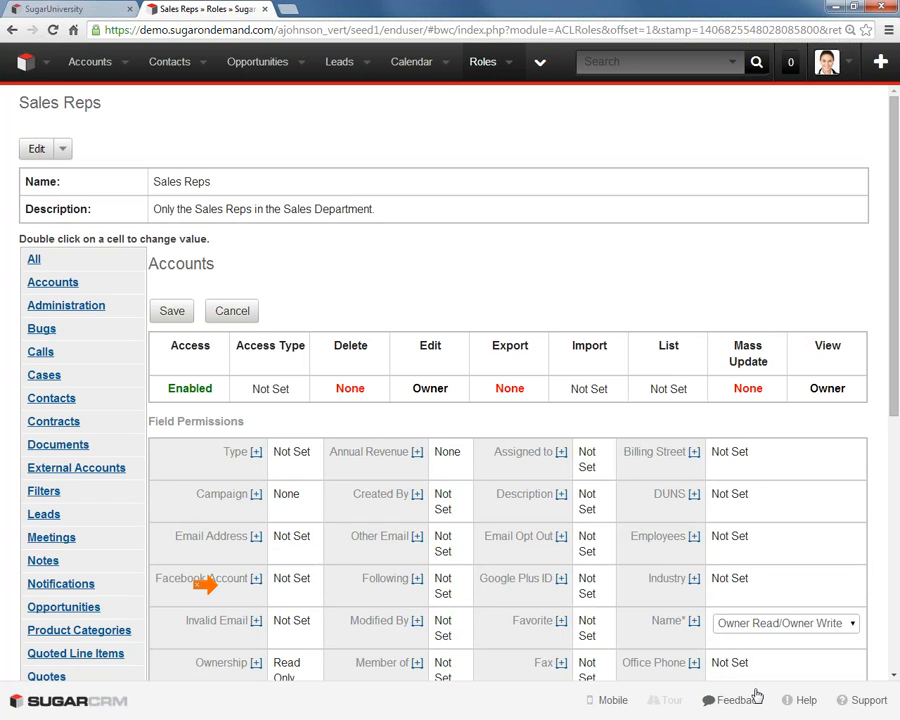
left_click(808, 624)
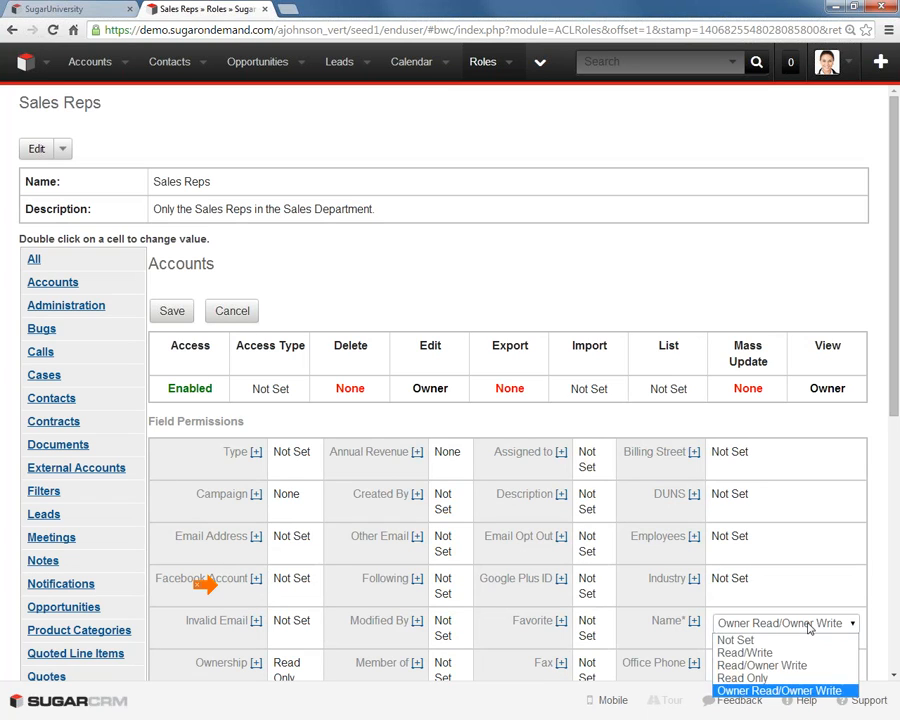
left_click(745, 665)
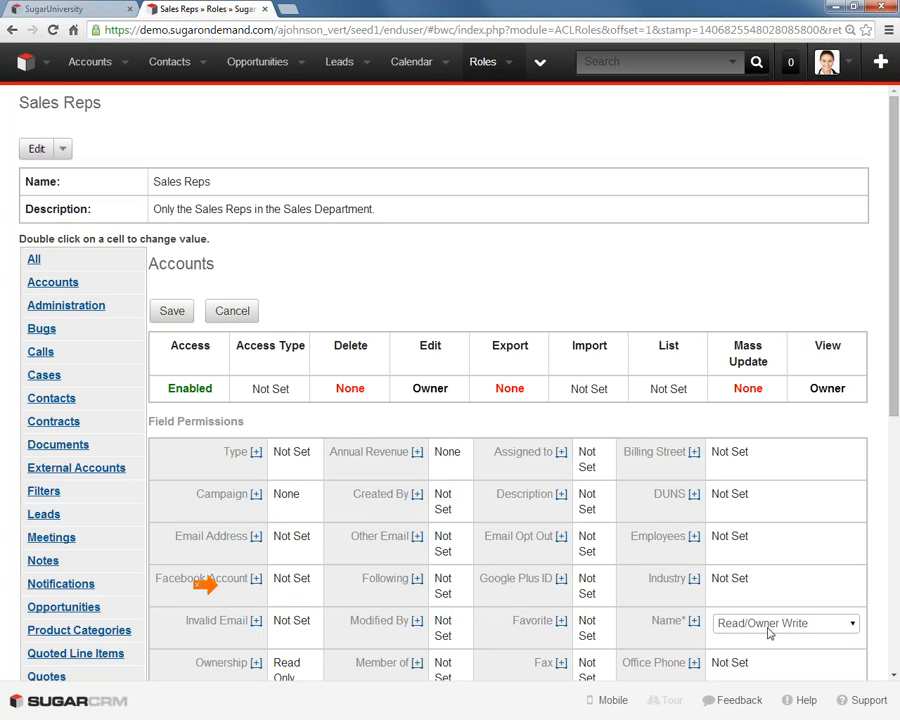
left_click(170, 313)
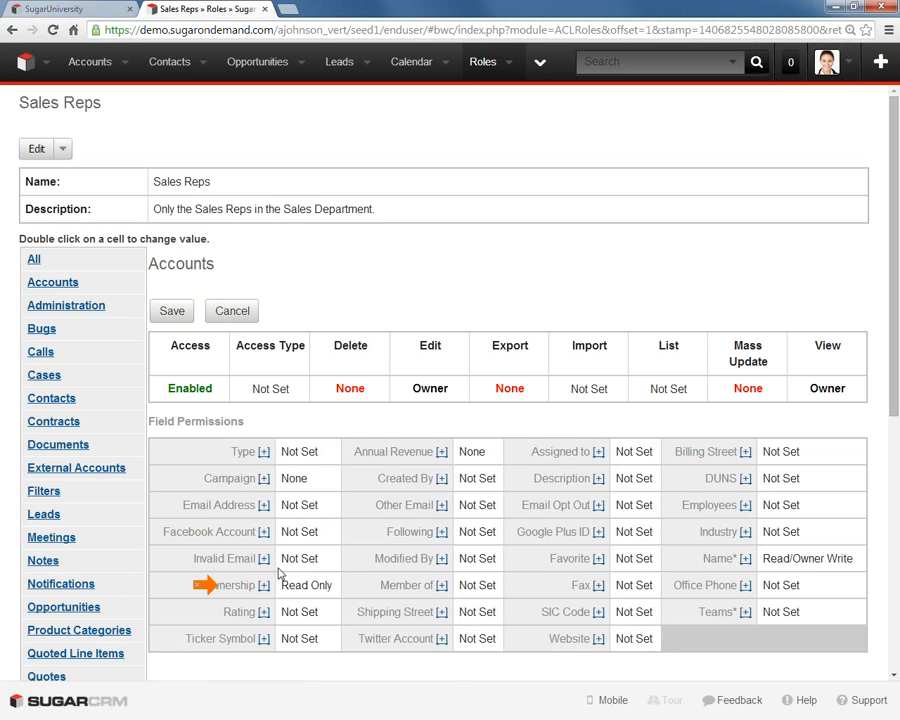
left_click(170, 313)
- Open the Nimble Technologies Inc account as administrator and expand the record to show all its fields
left_click(90, 62)
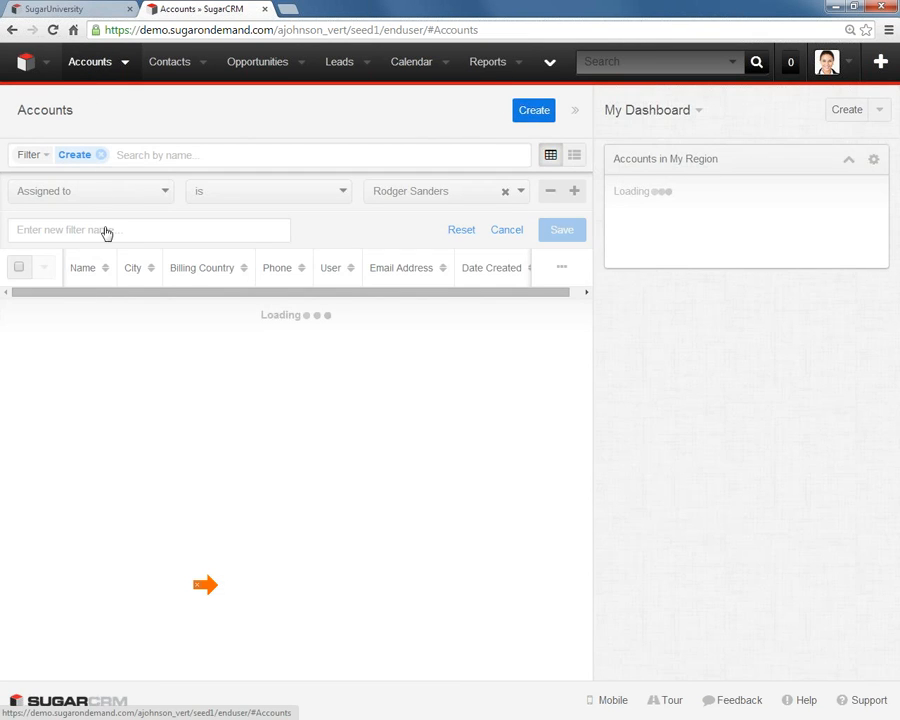
left_click(100, 303)
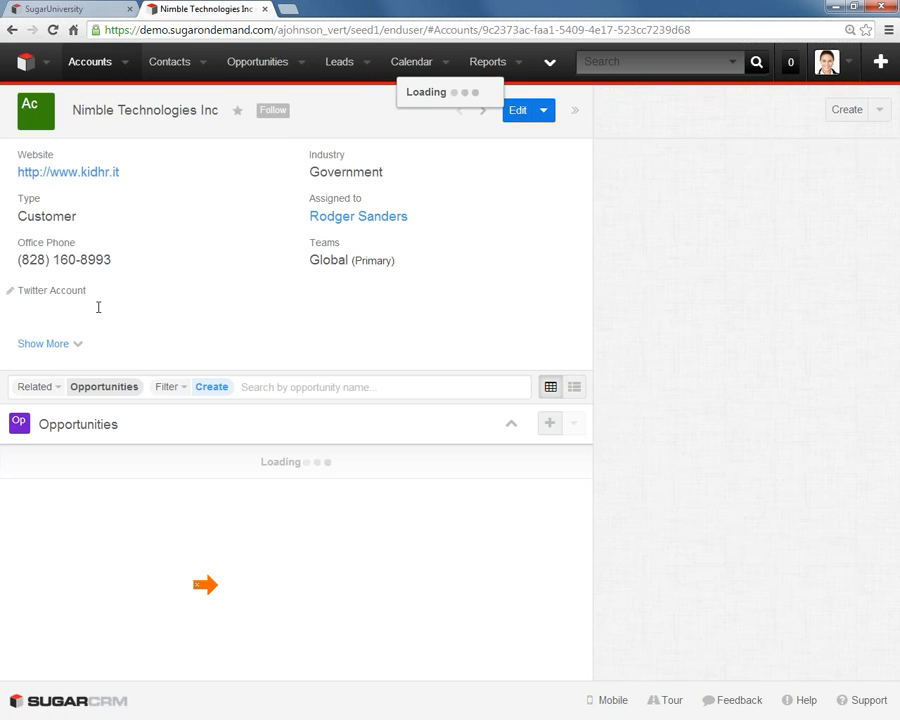
left_click(64, 352)
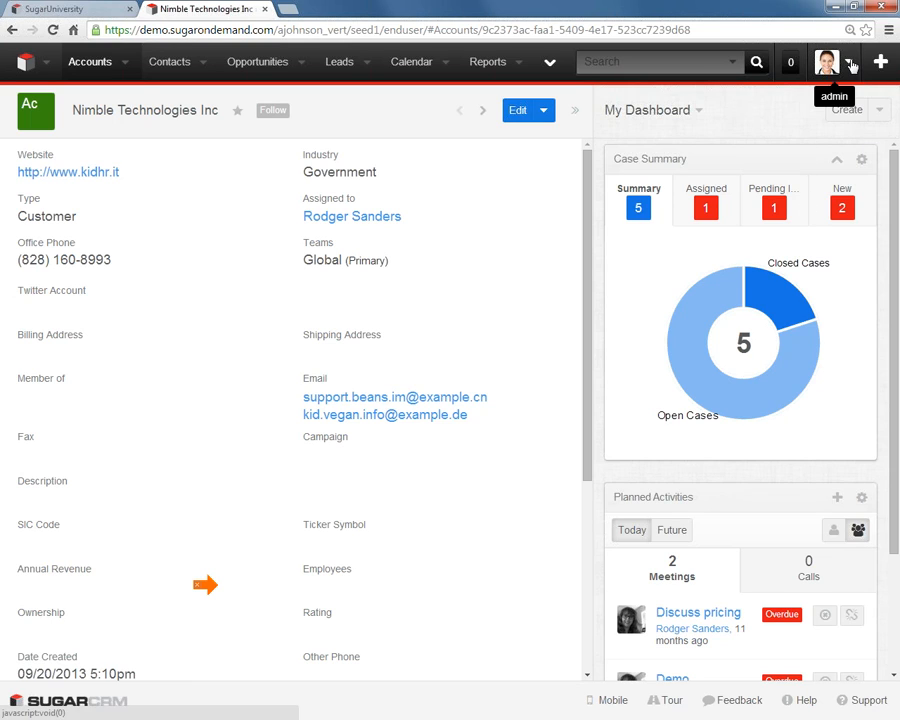
- Log out of the admin session, log in with the Senior Account Representative persona and dismiss the timezone warning
left_click(849, 61)
left_click(858, 228)
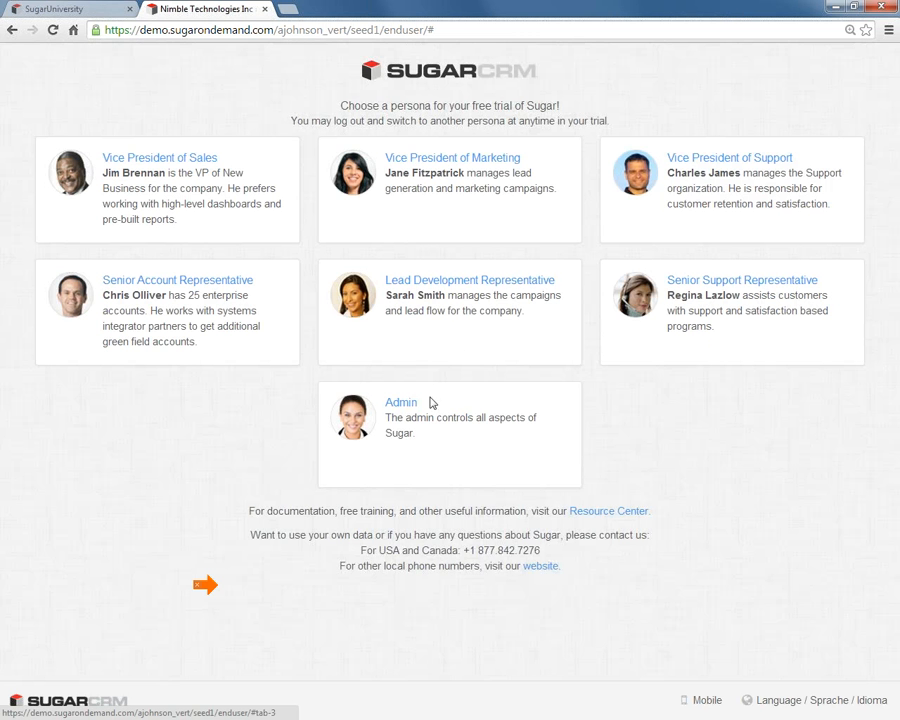
left_click(172, 291)
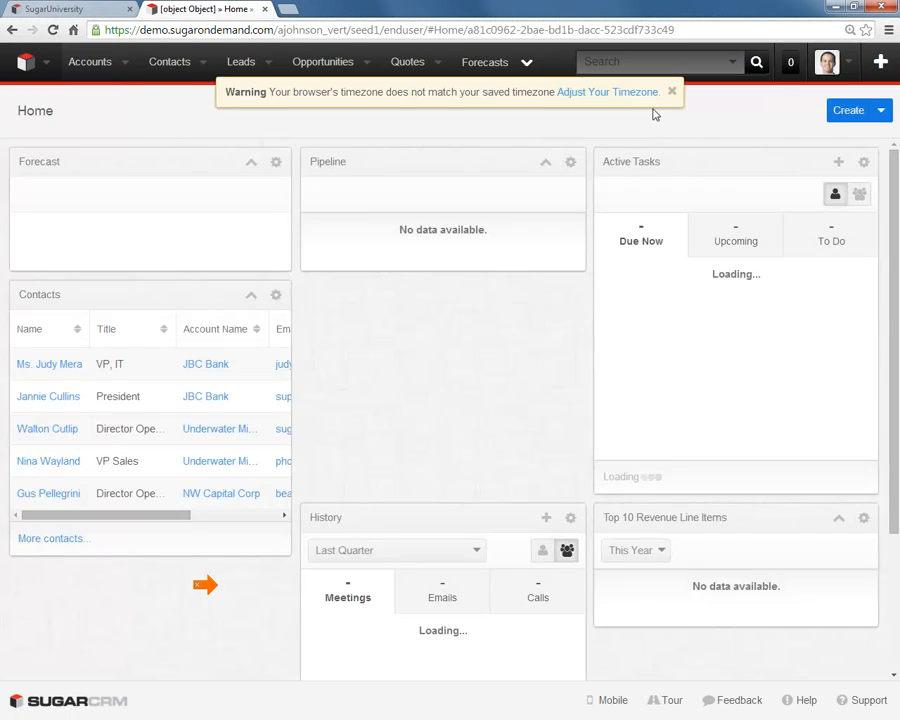
left_click(672, 92)
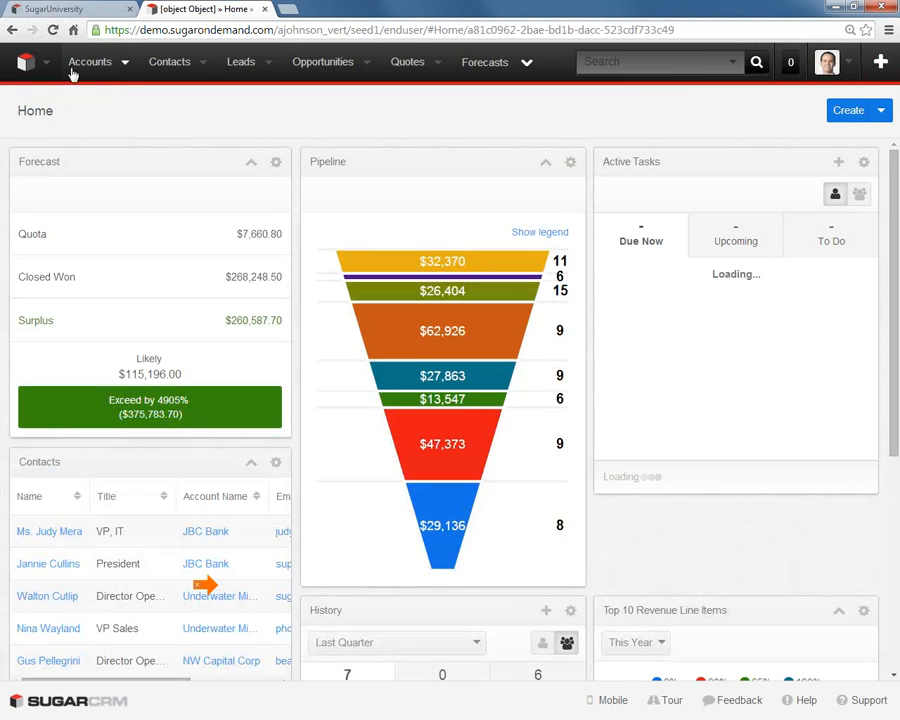
- Examine the field access on the favorite account Cloud View Systems Inc. and the record access in the Accounts list
left_click(125, 63)
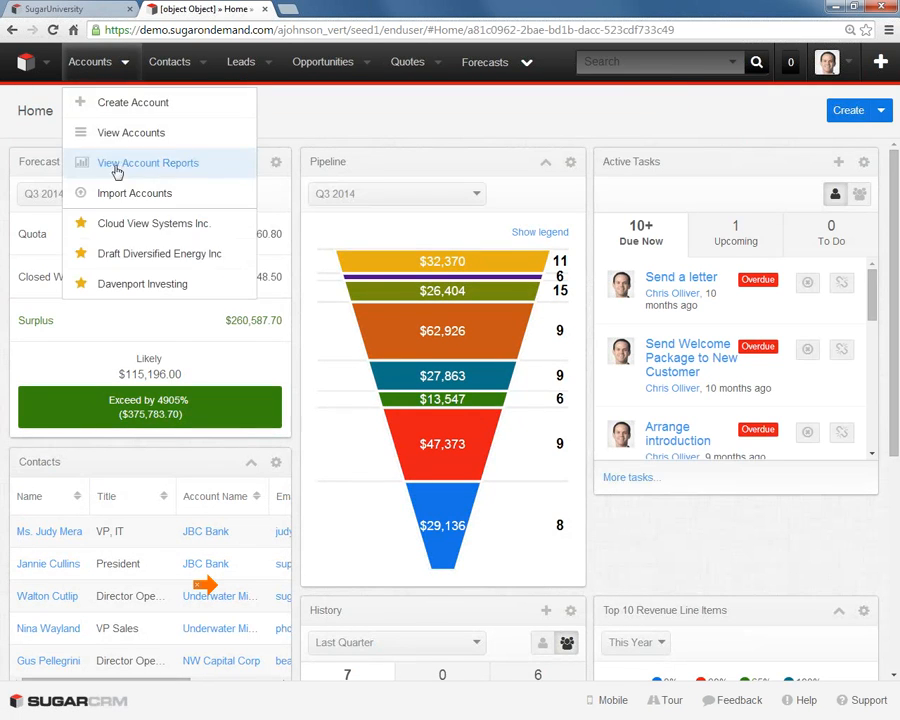
left_click(121, 231)
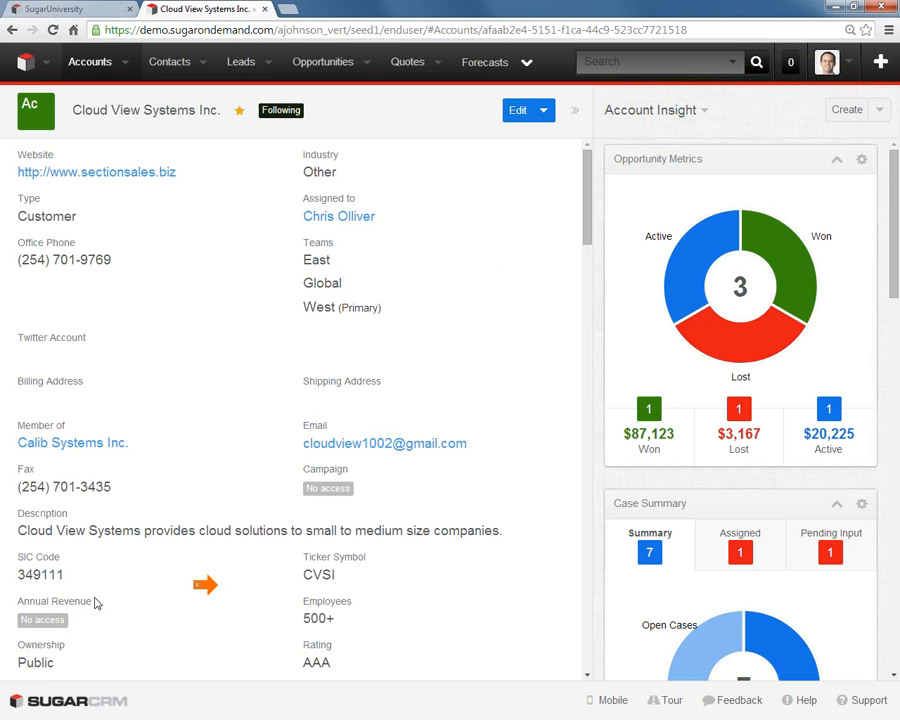
scroll(110, 600, "down", 3)
scroll(110, 590, "down", 2)
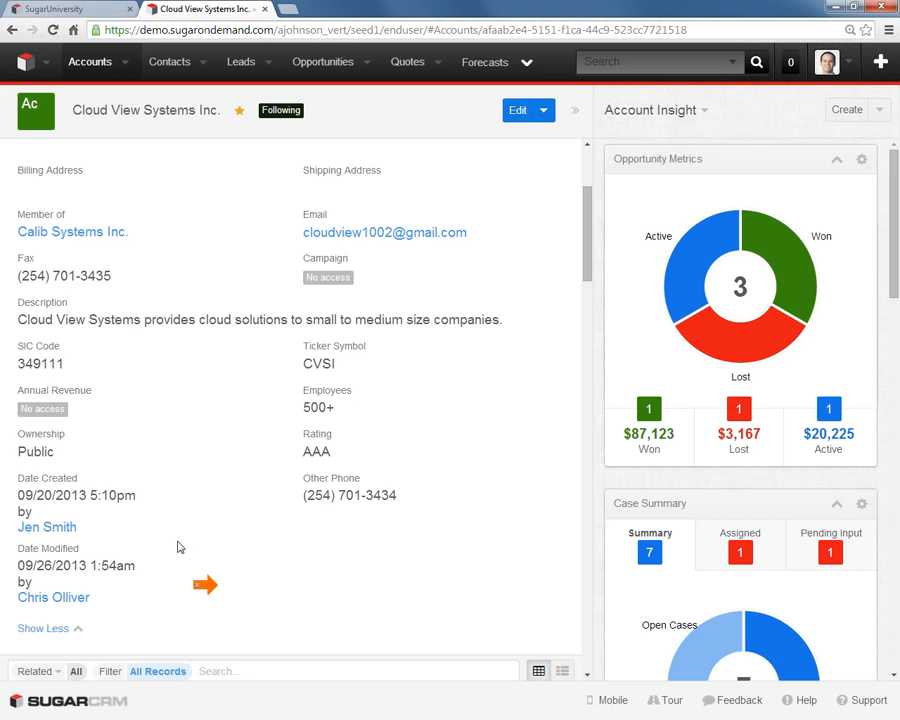
scroll(196, 531, "up", 3)
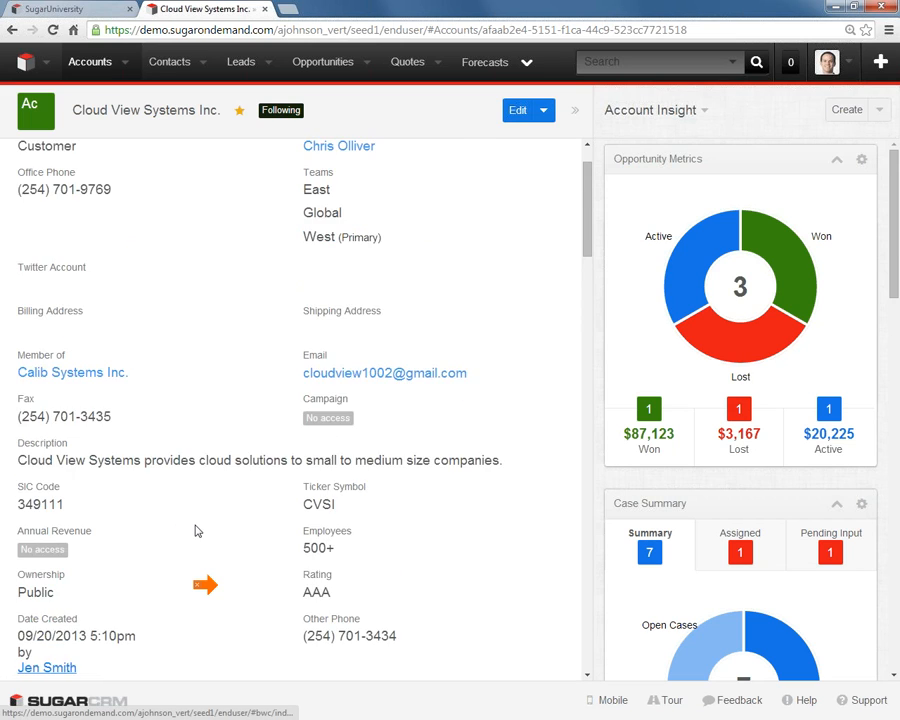
scroll(196, 531, "up", 2)
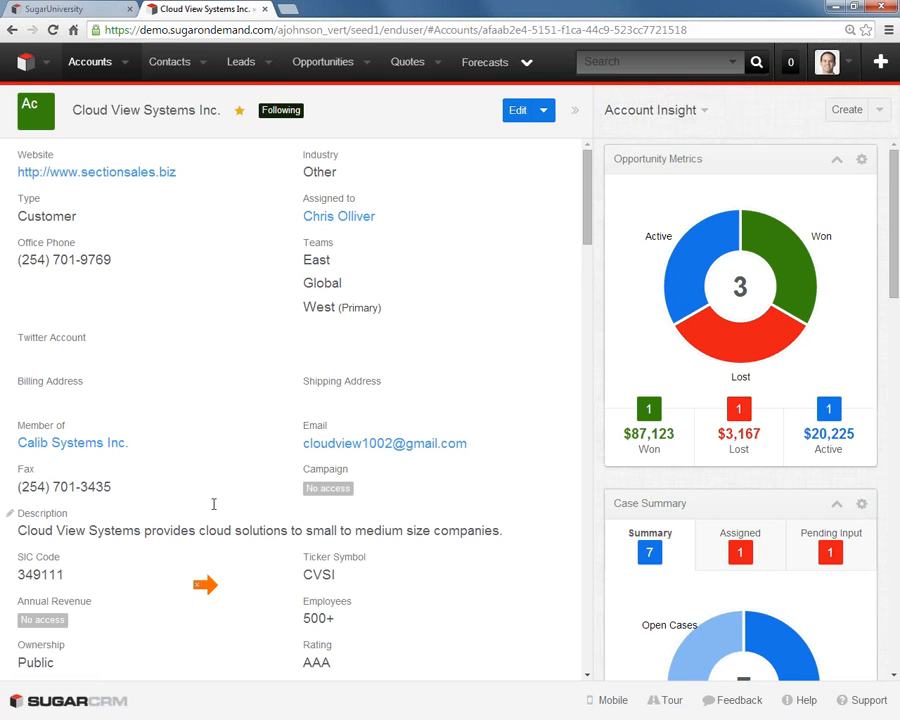
left_click(88, 64)
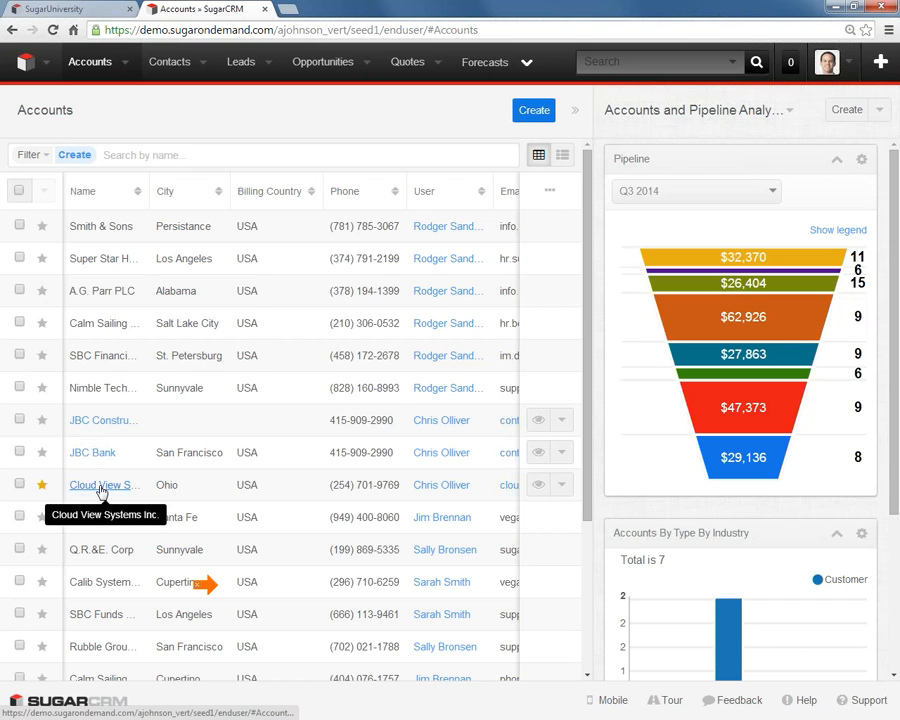
- Log out of the Senior Account Representative session and close its Accounts browser tab
left_click(850, 63)
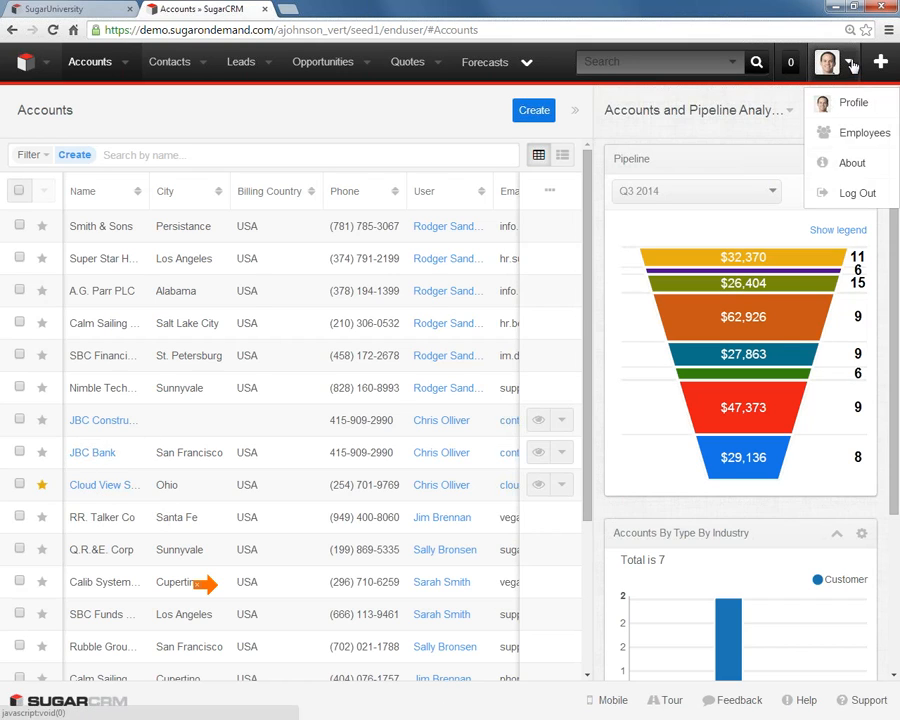
left_click(853, 194)
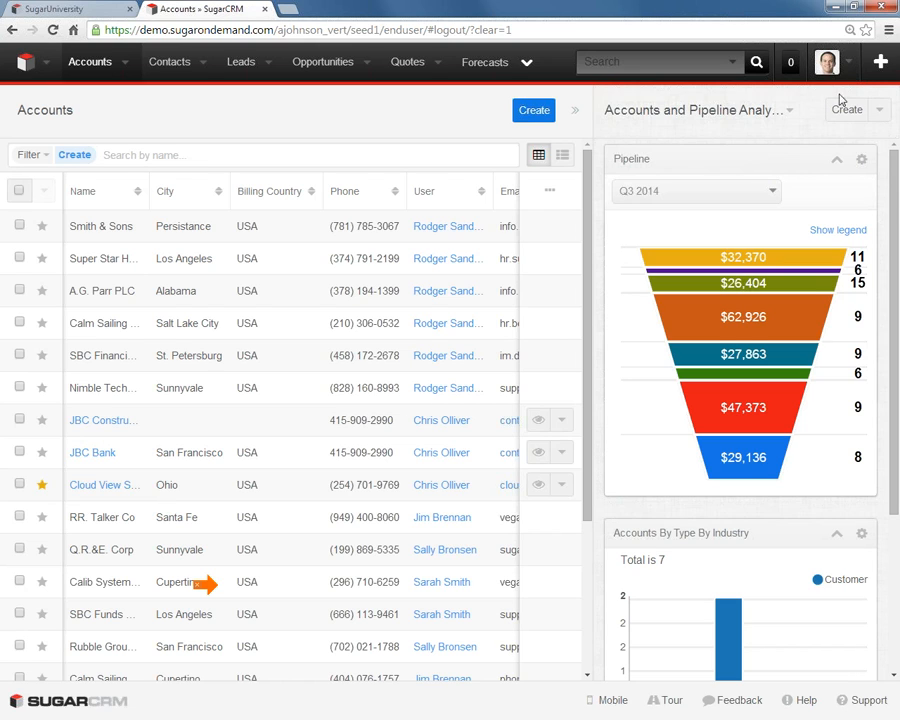
left_click(848, 62)
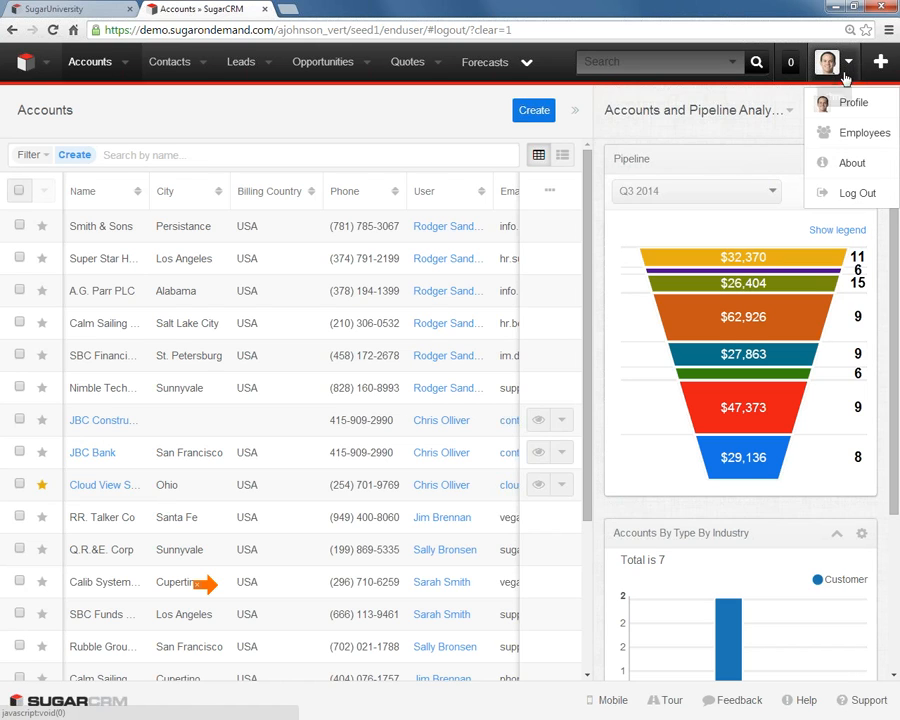
left_click(847, 201)
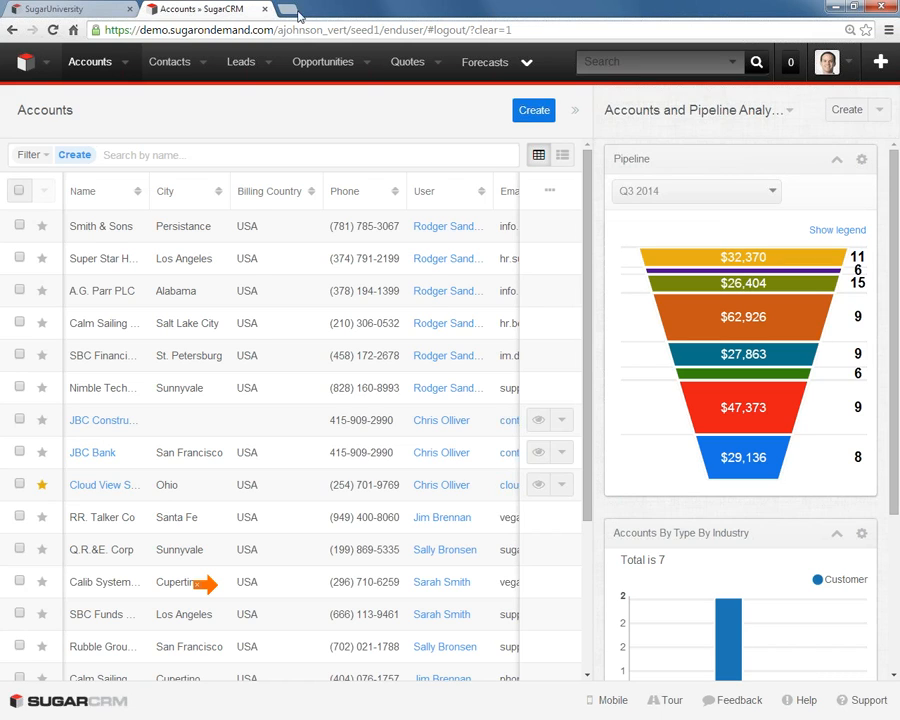
left_click(265, 9)
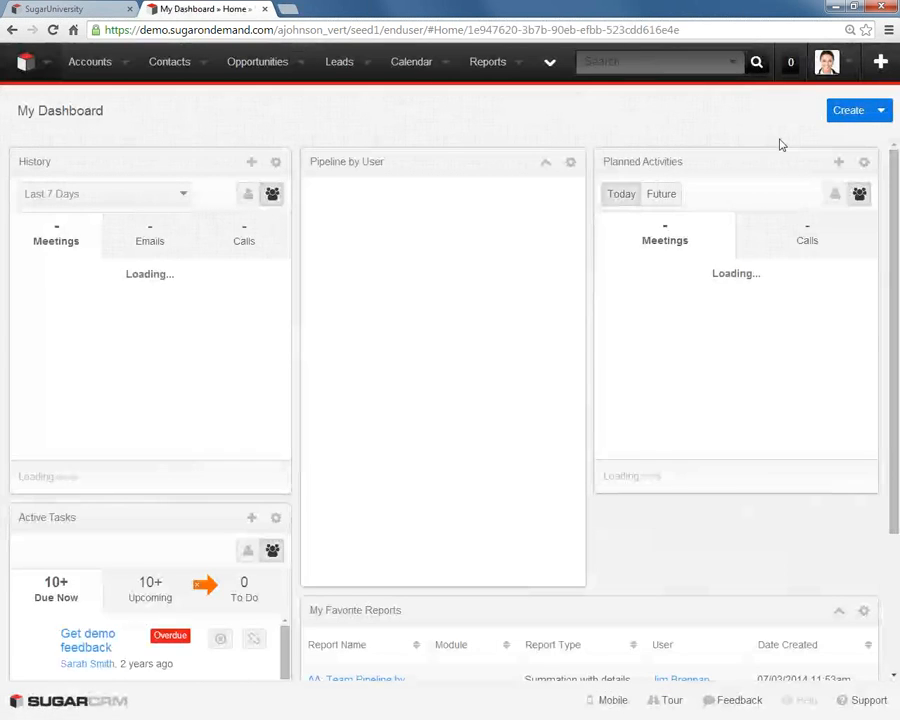
- Open the Report Security role in Role Management and review its Reports module permissions and assigned users
left_click(849, 67)
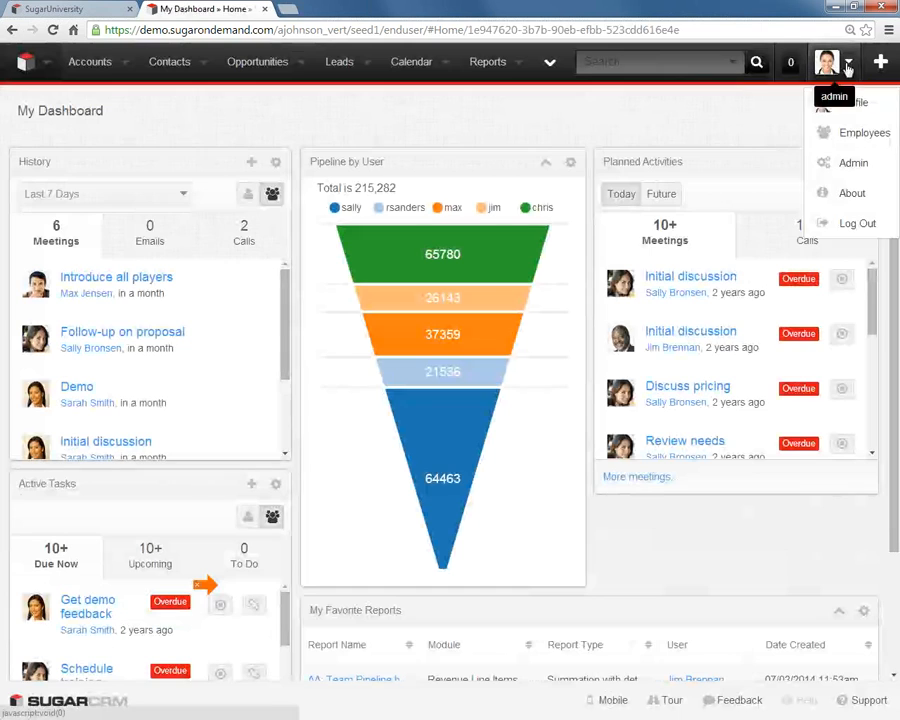
left_click(857, 165)
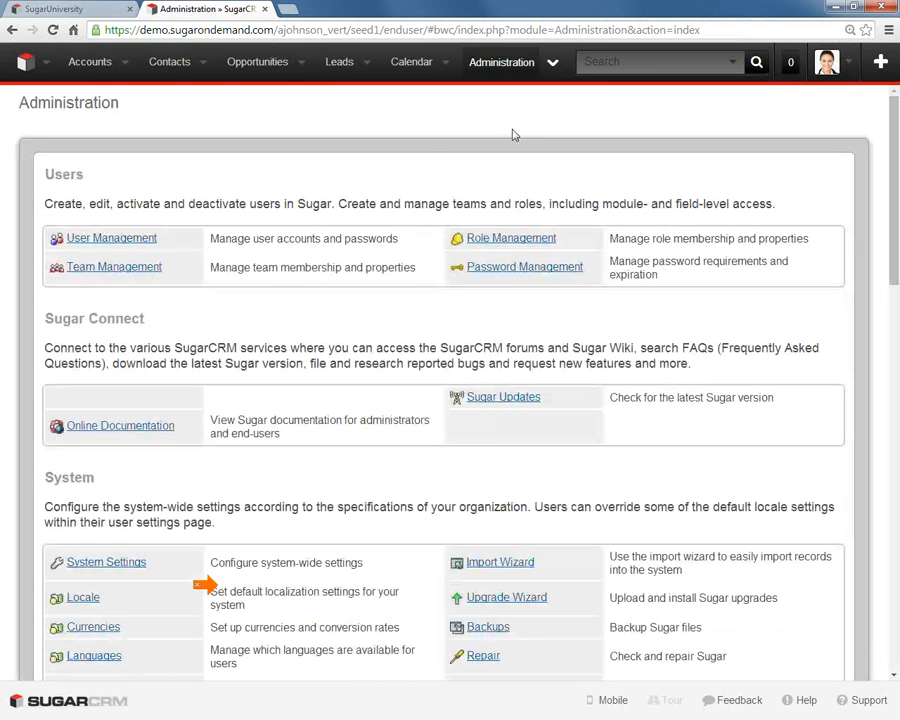
left_click(487, 239)
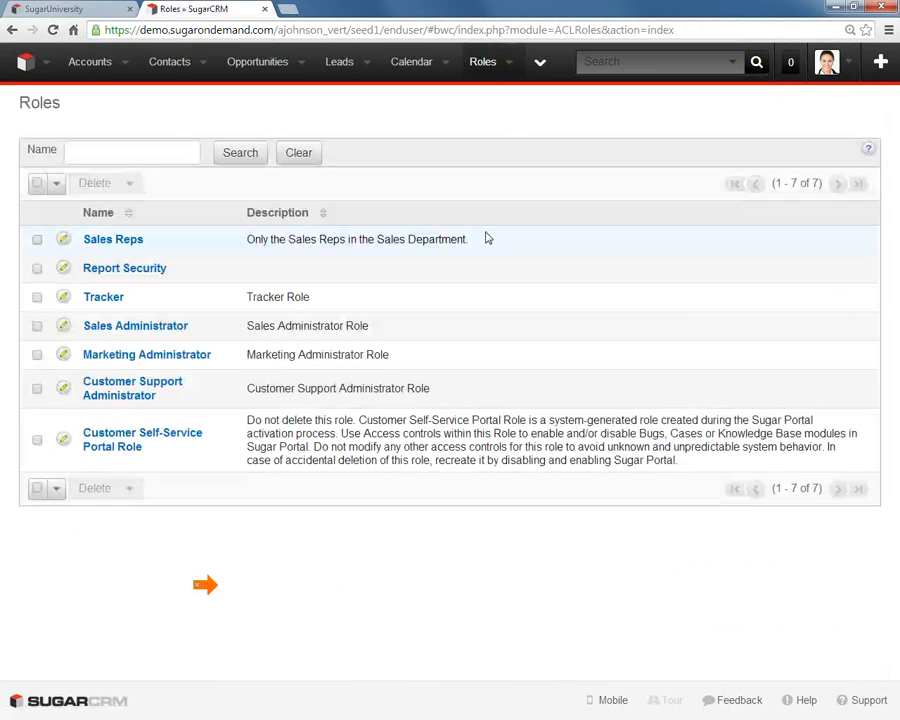
left_click(139, 270)
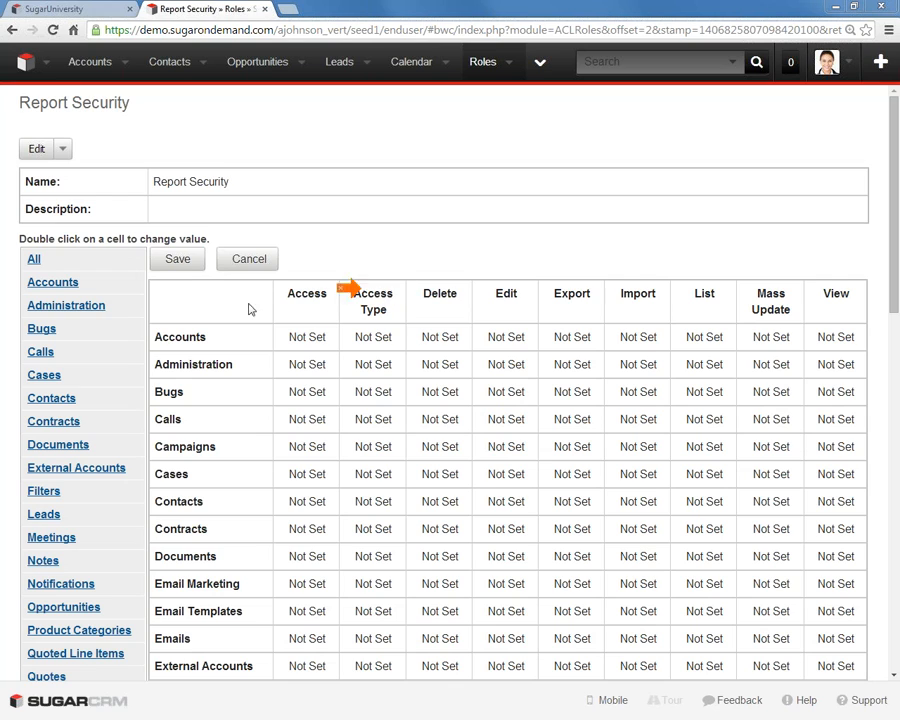
scroll(368, 252, "down", 5)
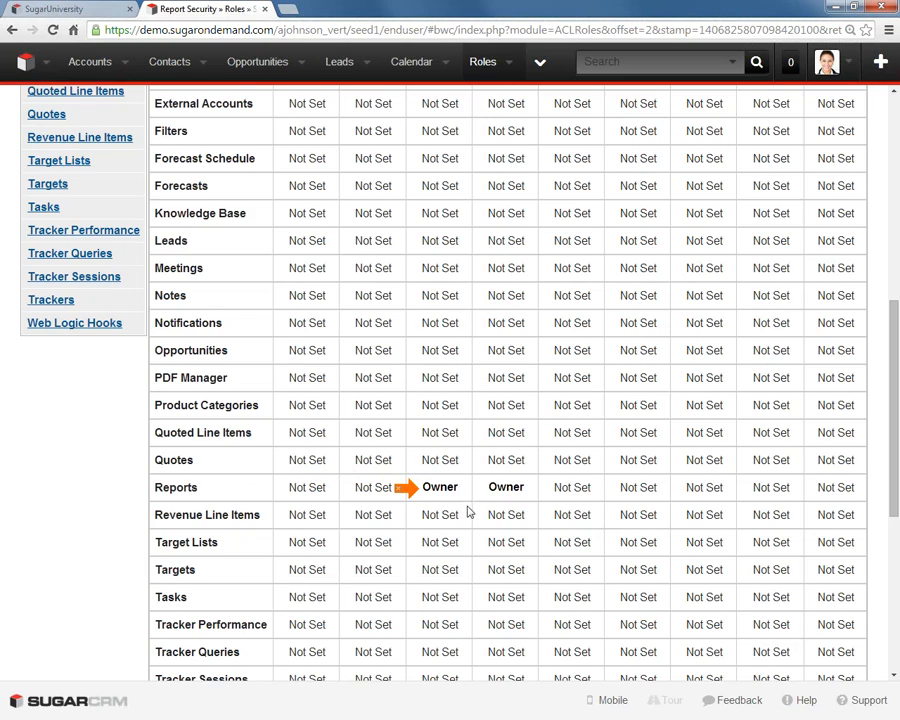
scroll(467, 511, "up", 5)
scroll(467, 511, "down", 8)
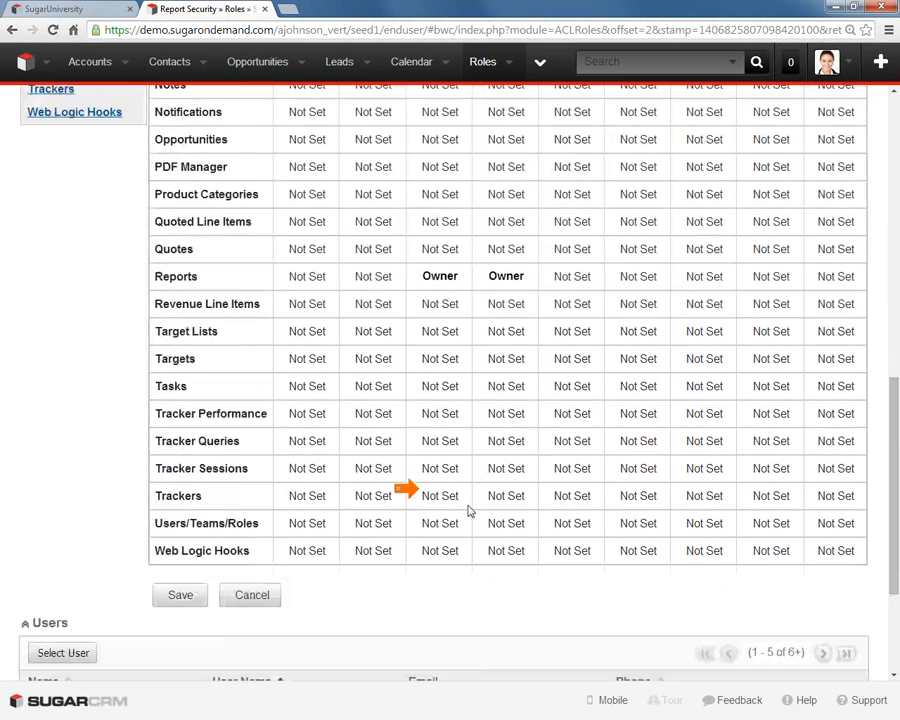
scroll(467, 511, "down", 2)
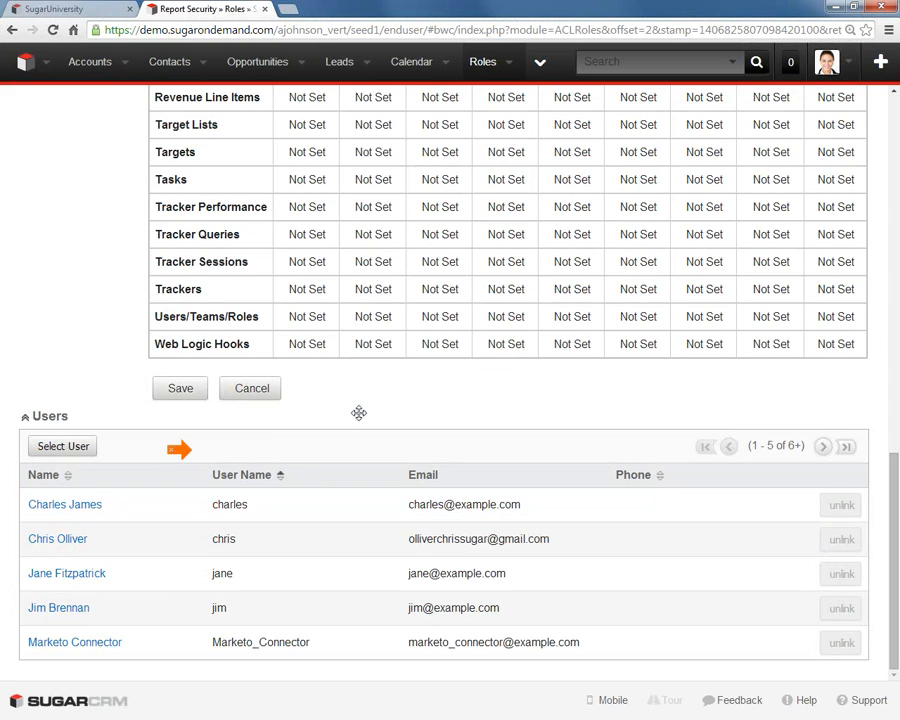
scroll(363, 294, "up", 15)
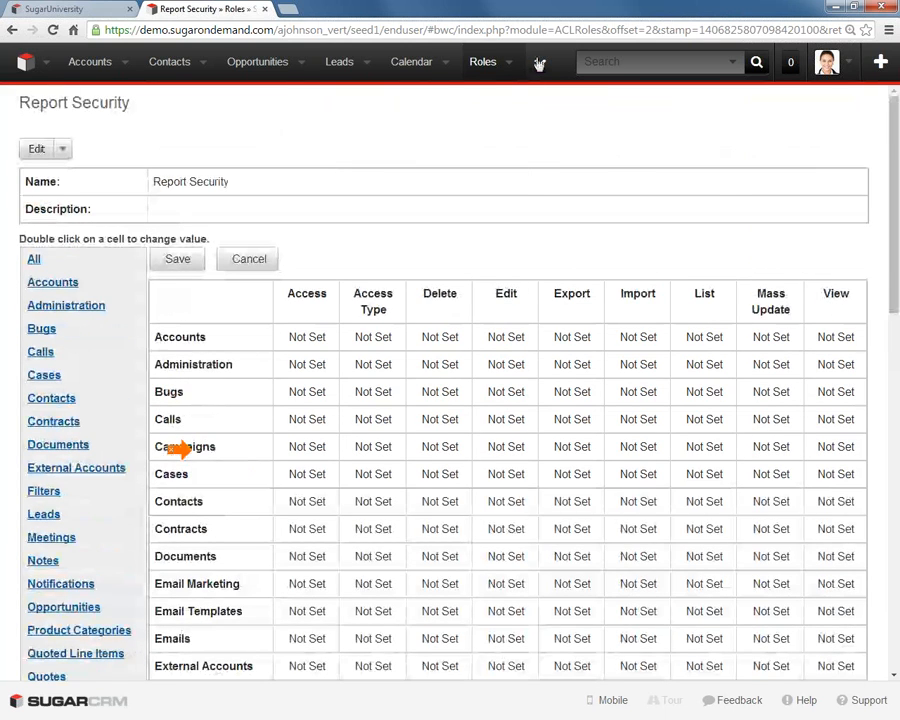
- Open the AA: Team Pipeline by User report and show the actions available for it
left_click(539, 62)
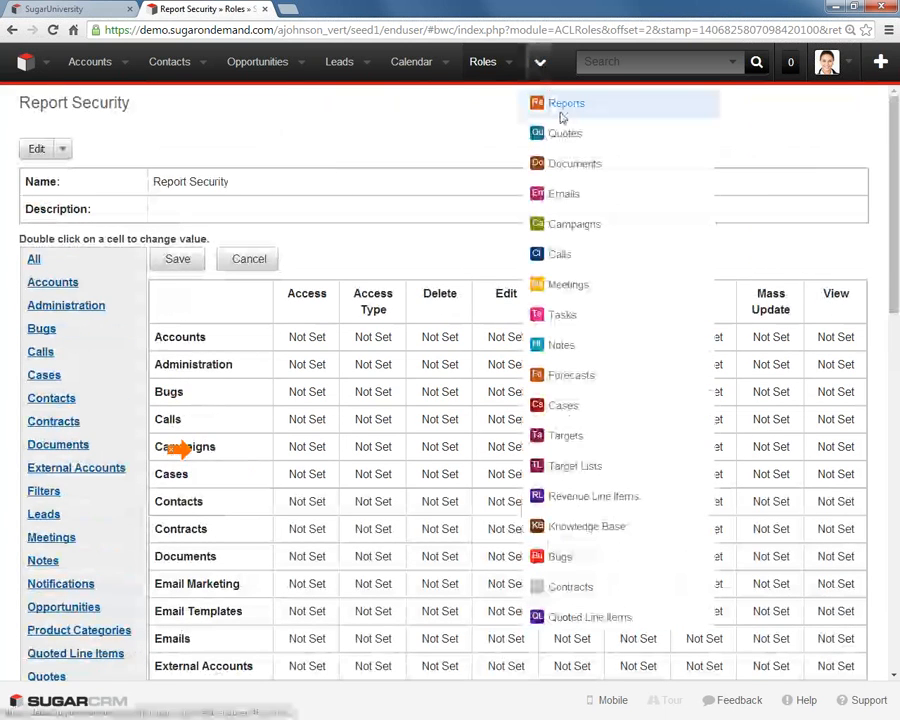
left_click(555, 106)
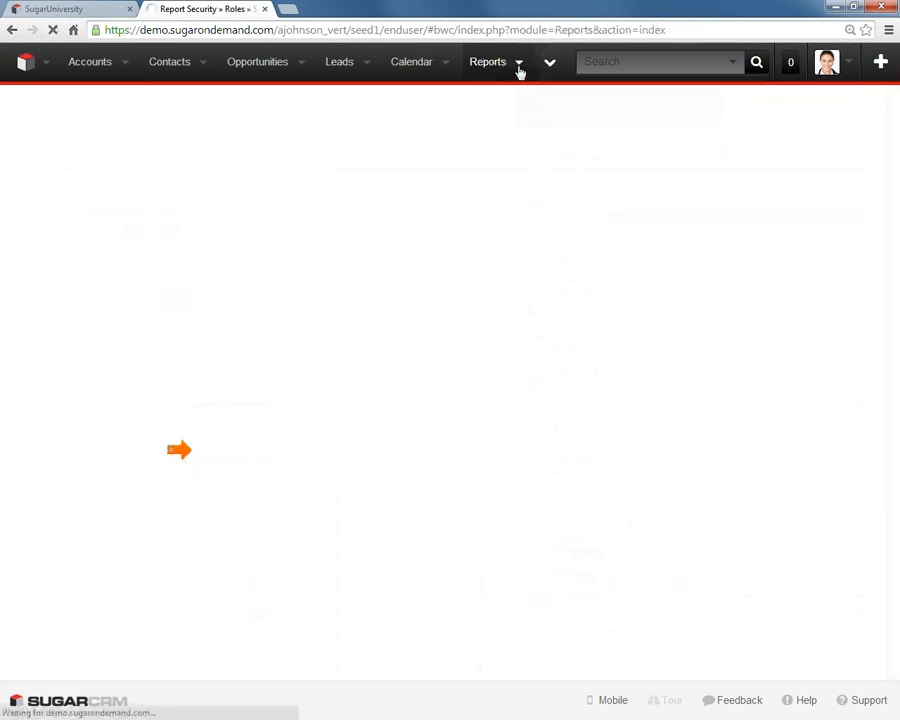
left_click(519, 68)
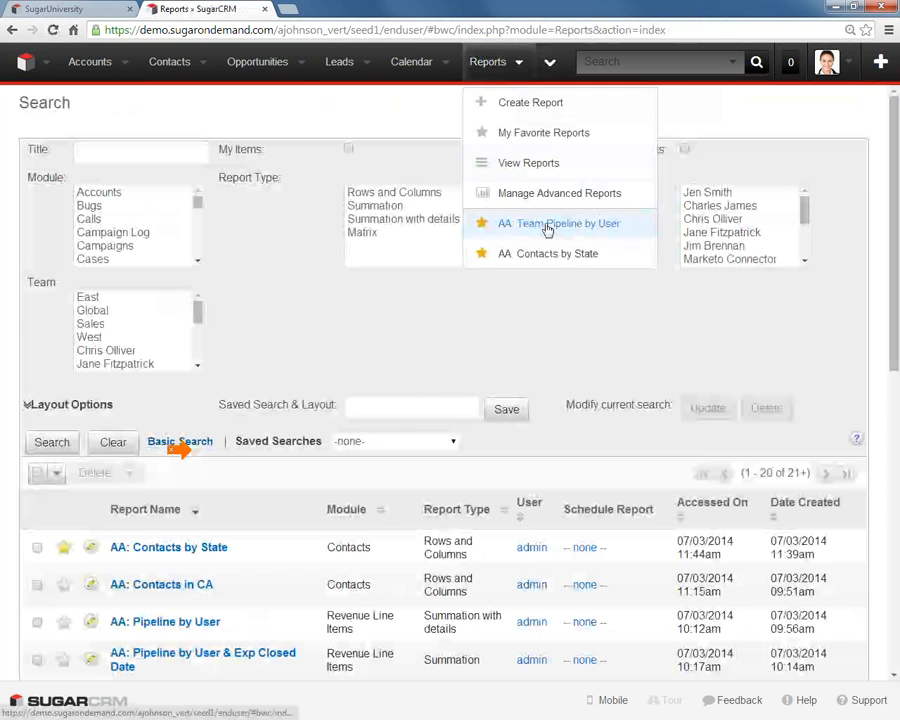
left_click(546, 226)
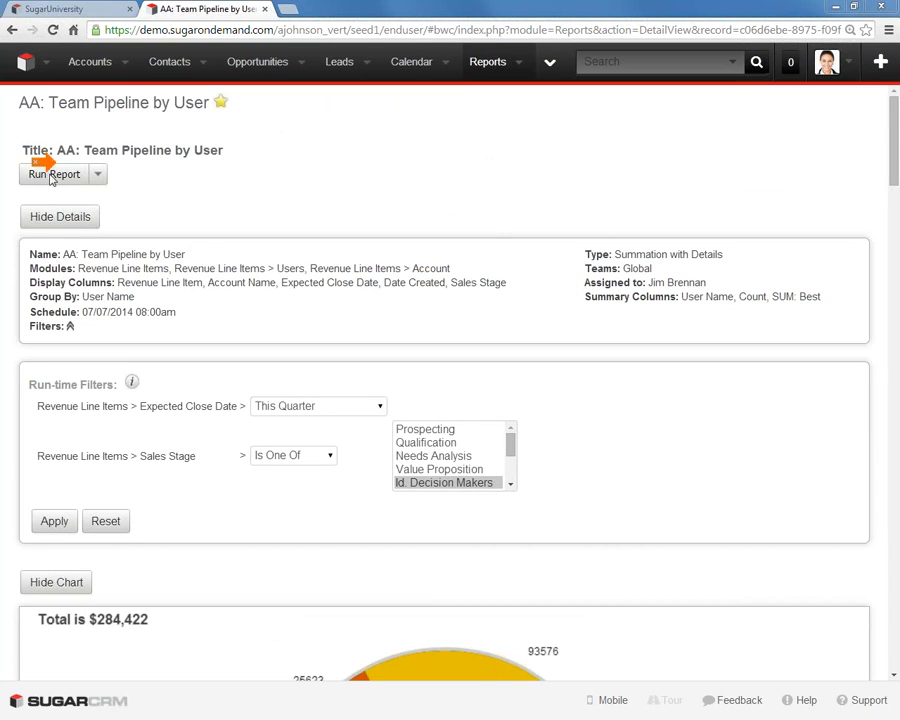
left_click(99, 176)
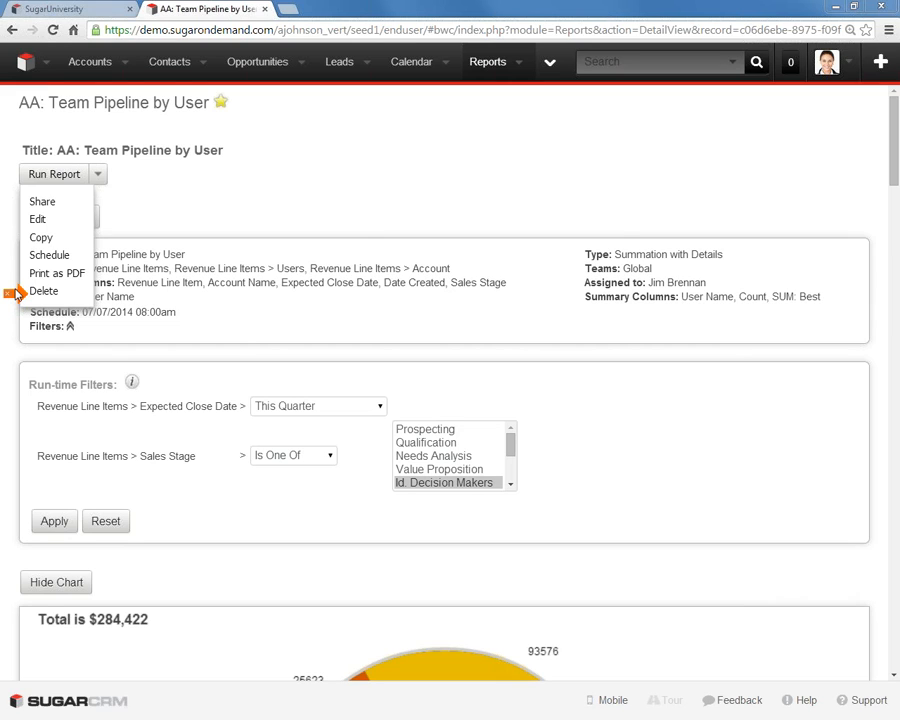
- Display the full Reports list and select all reports on every page
left_click(485, 66)
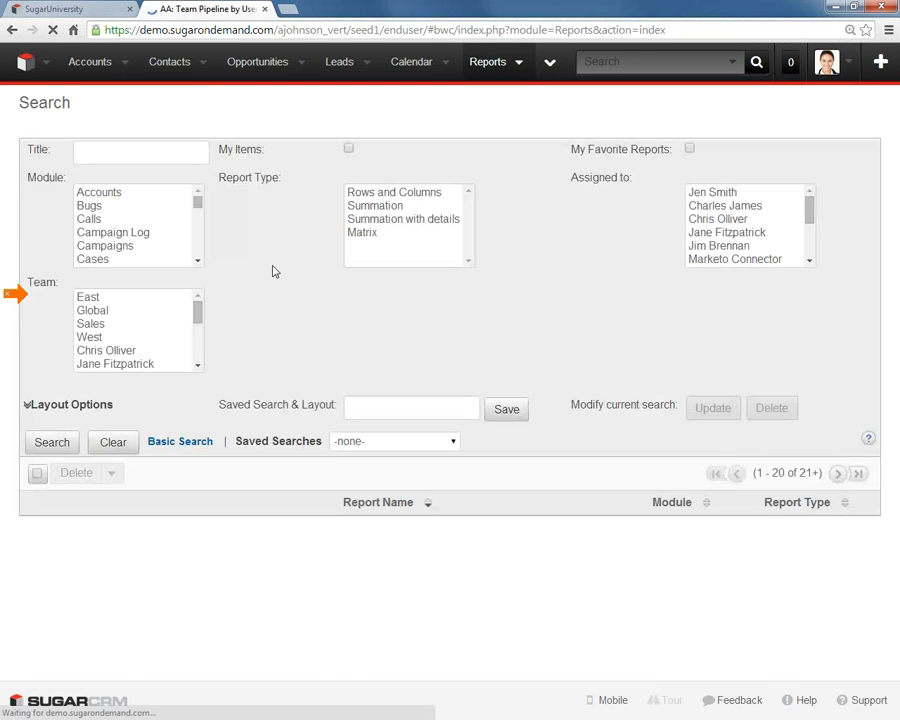
scroll(259, 315, "down", 1)
scroll(259, 315, "down", 5)
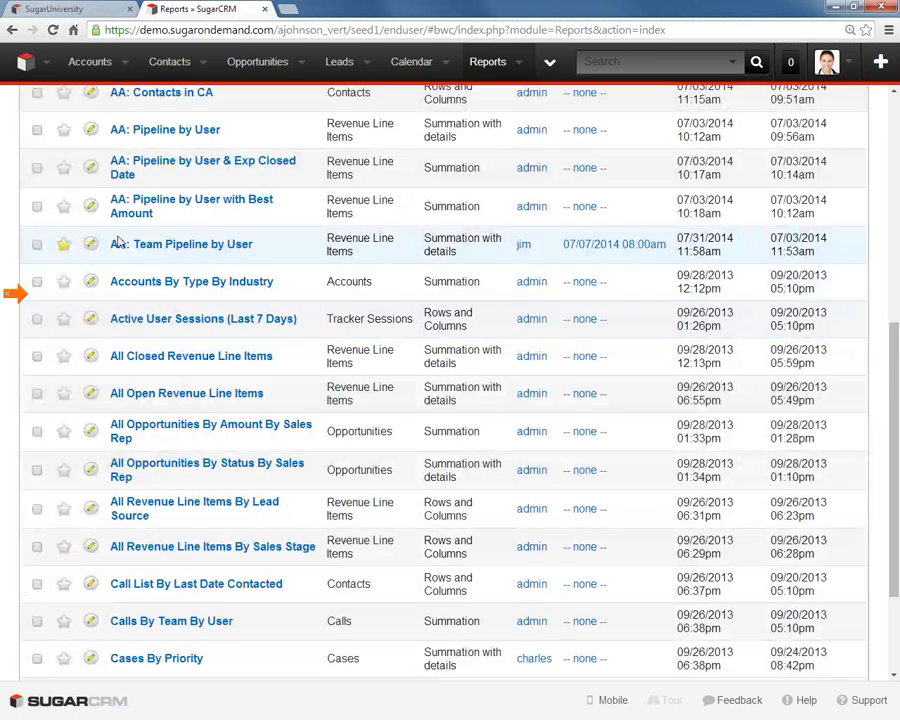
scroll(85, 172, "up", 6)
left_click(36, 474)
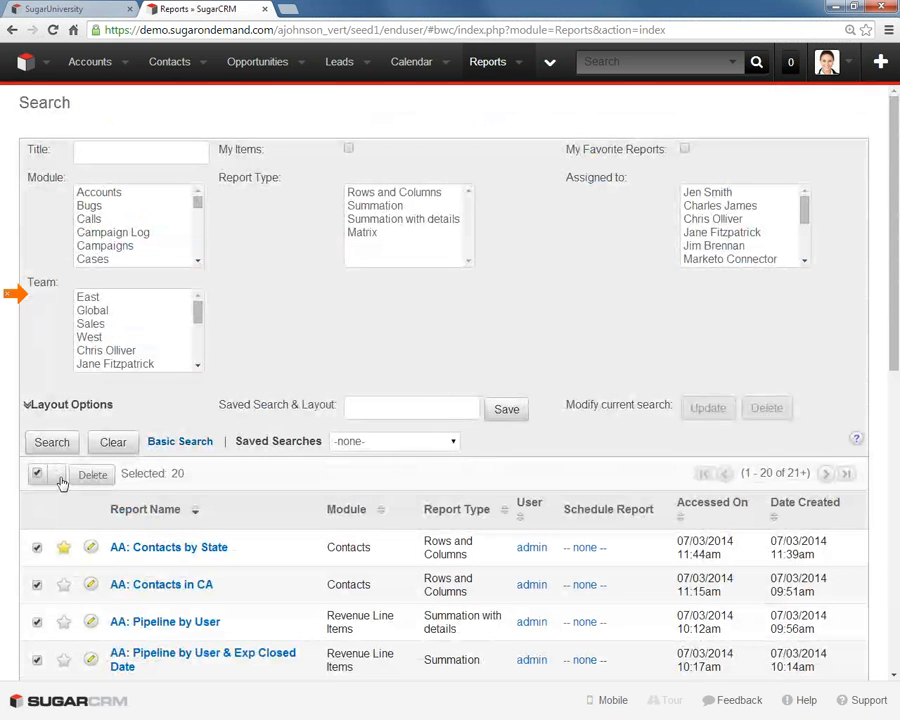
left_click(59, 478)
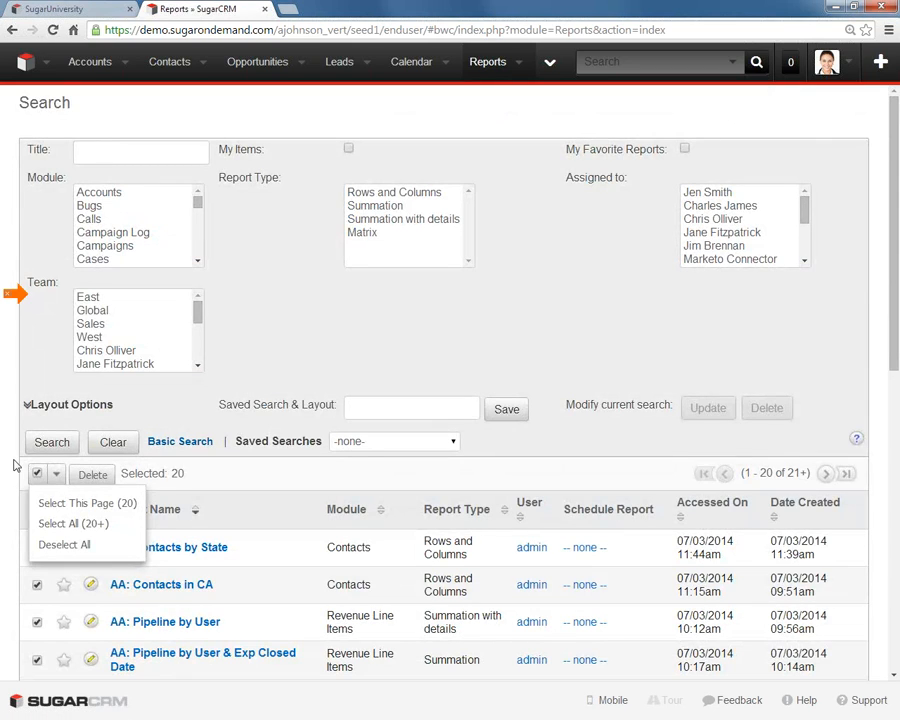
left_click(23, 505)
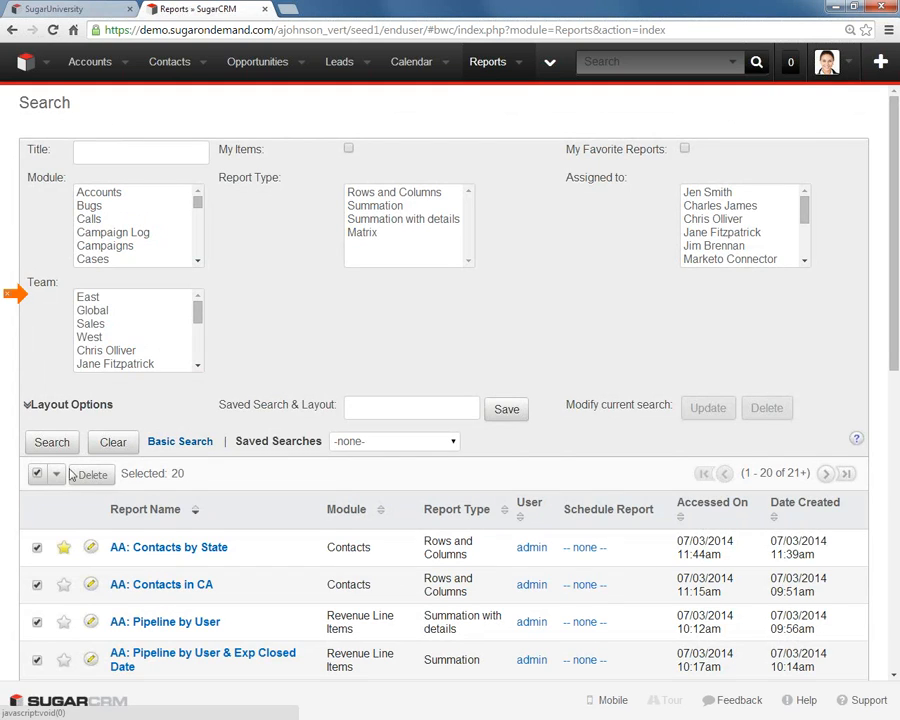
left_click(58, 477)
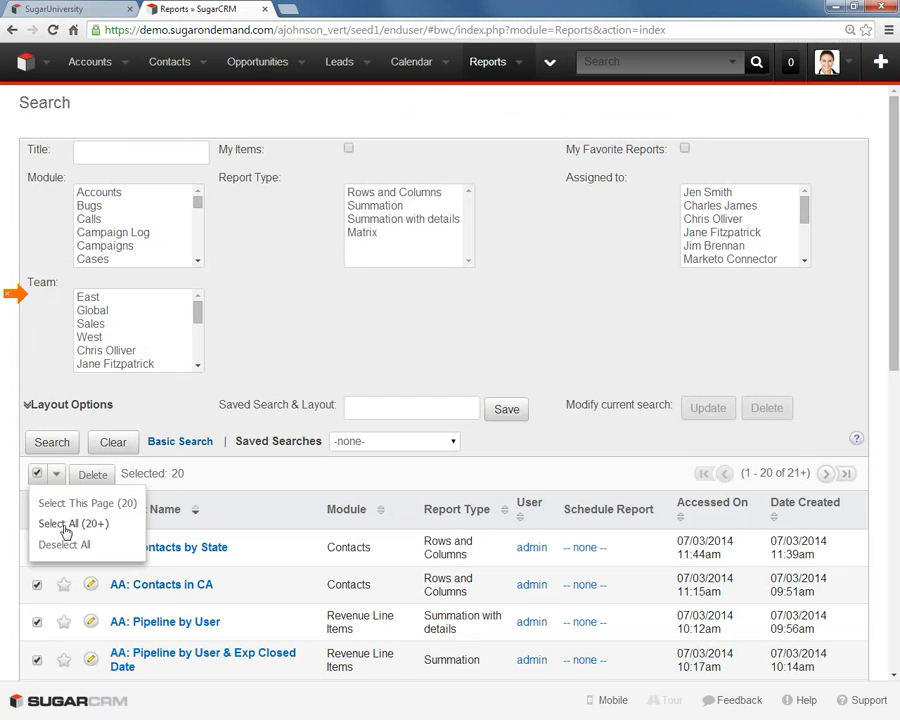
left_click(65, 523)
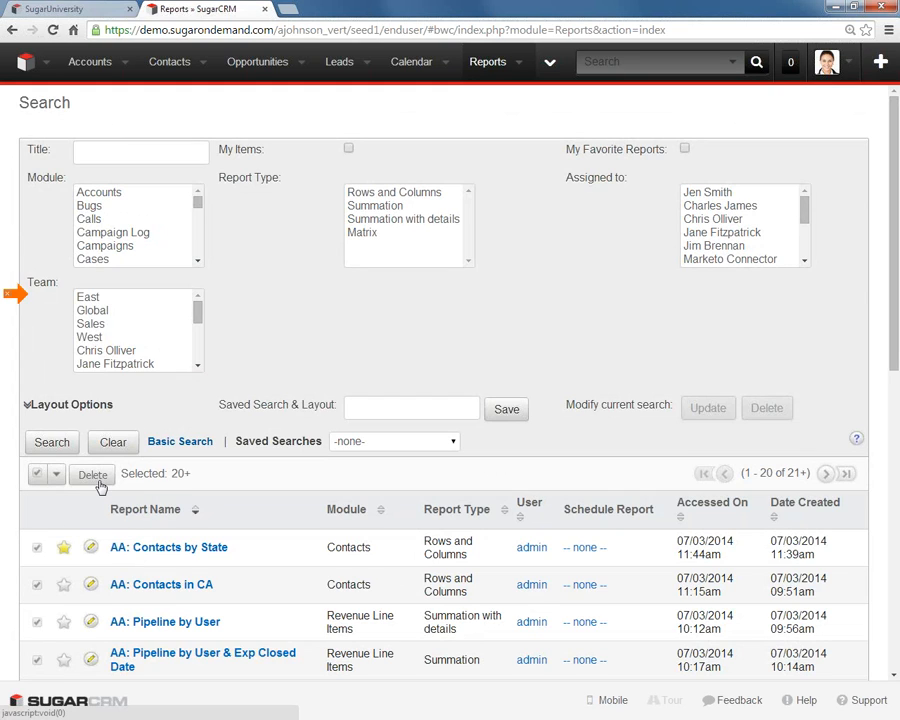